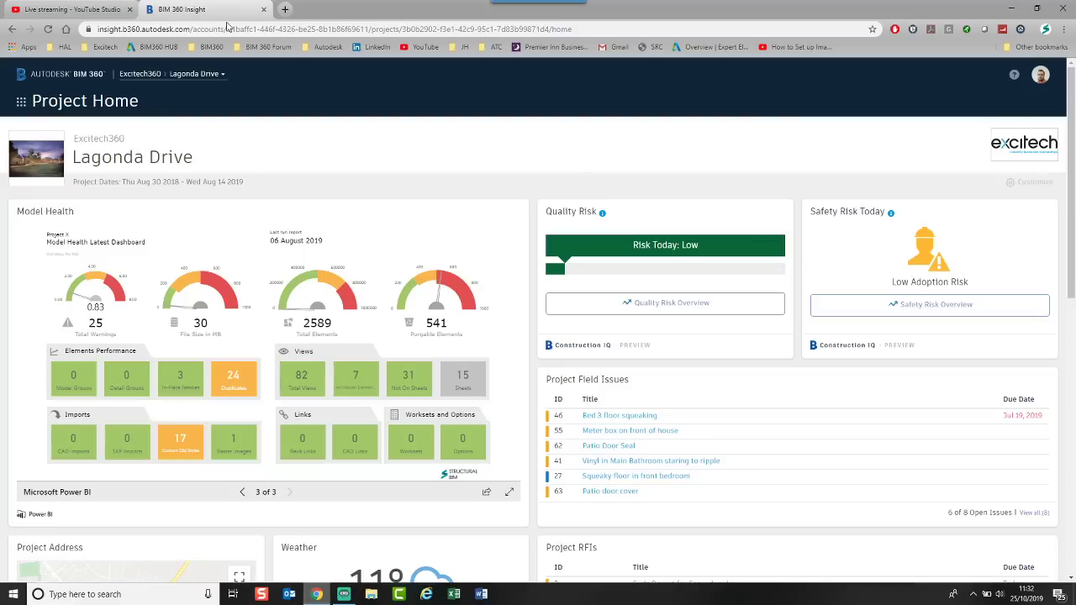
Go to the project's Members list in Project Admin.
{"action": "left_click", "coordinate": [23, 102]}
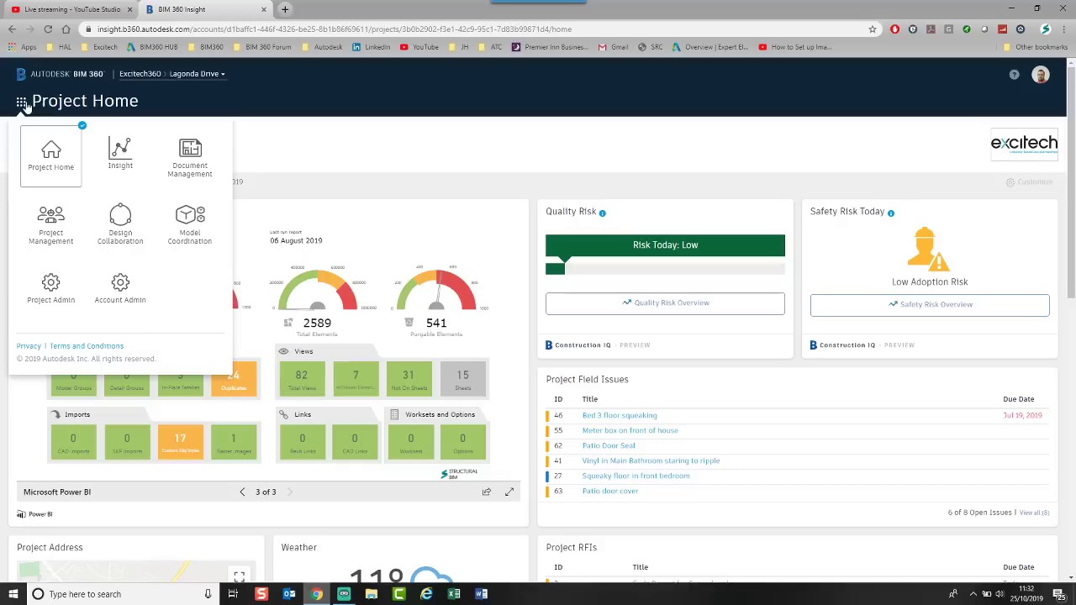
{"action": "left_click", "coordinate": [120, 153]}
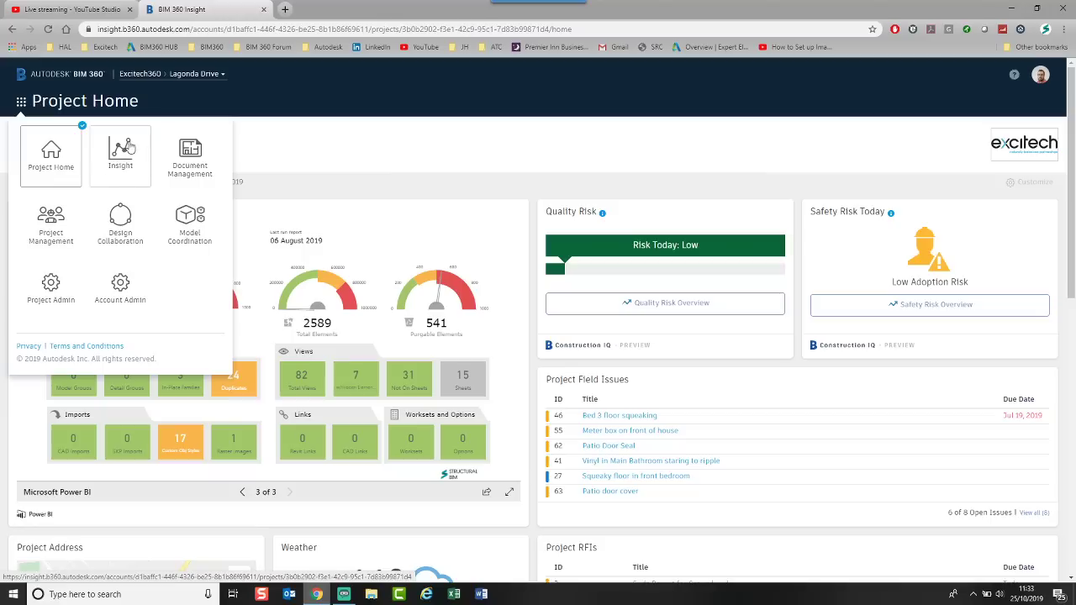
{"action": "left_click", "coordinate": [50, 290]}
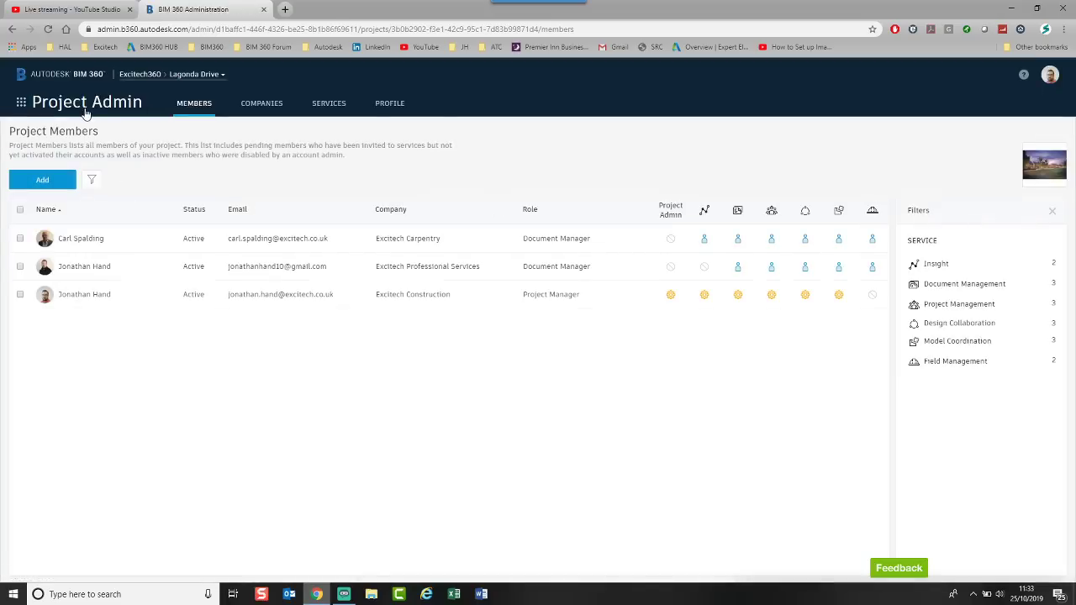
{"action": "left_click", "coordinate": [193, 110]}
Give the second member Member-level Insight access, keeping the first member's Member access.
{"action": "left_click", "coordinate": [704, 213]}
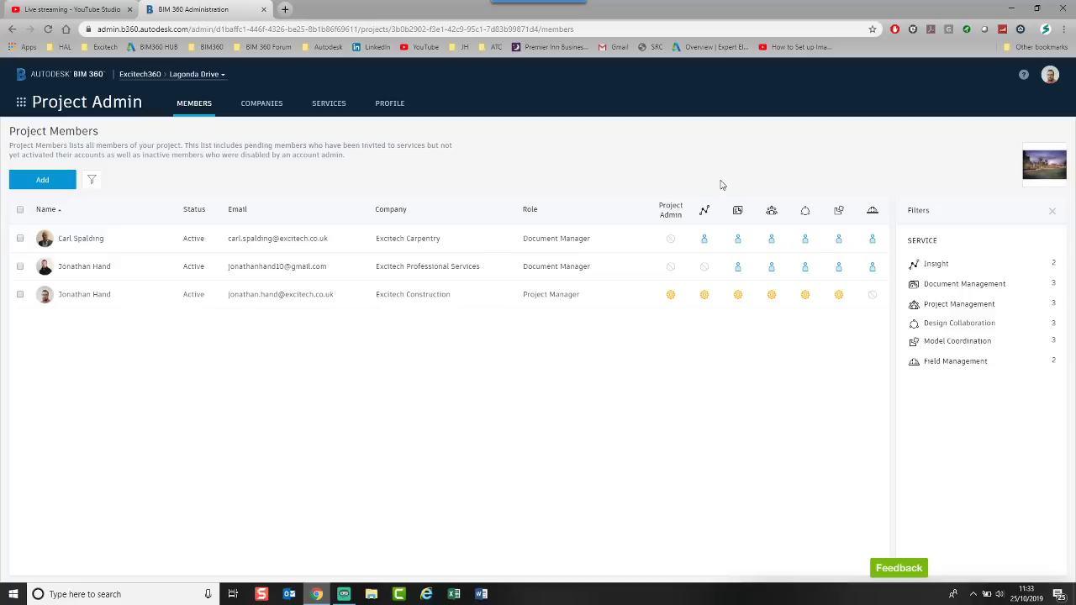
{"action": "left_click", "coordinate": [705, 269]}
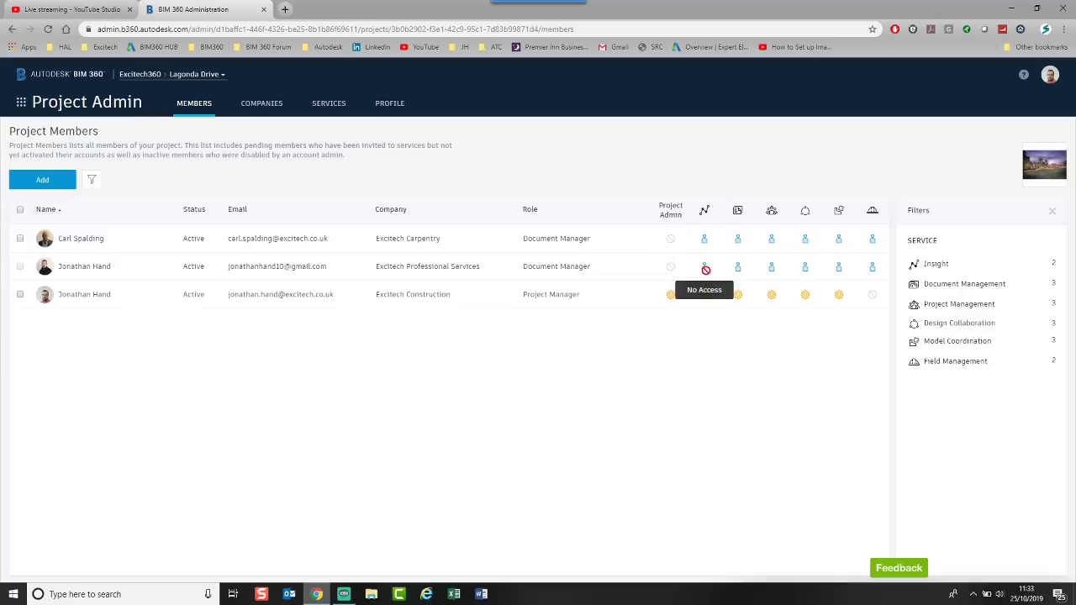
{"action": "left_click", "coordinate": [704, 243]}
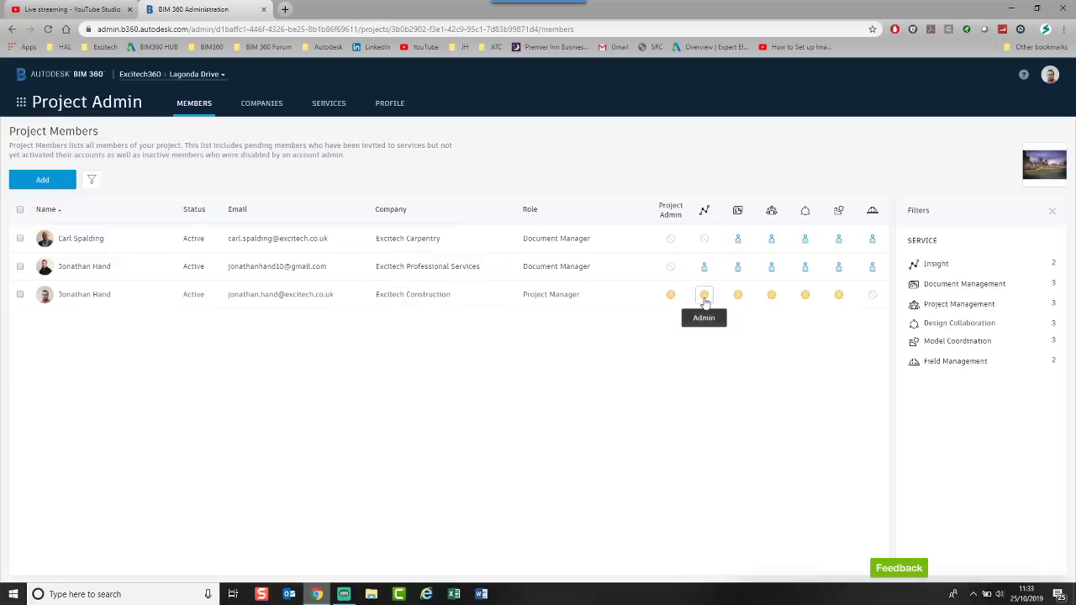
{"action": "left_click", "coordinate": [705, 238]}
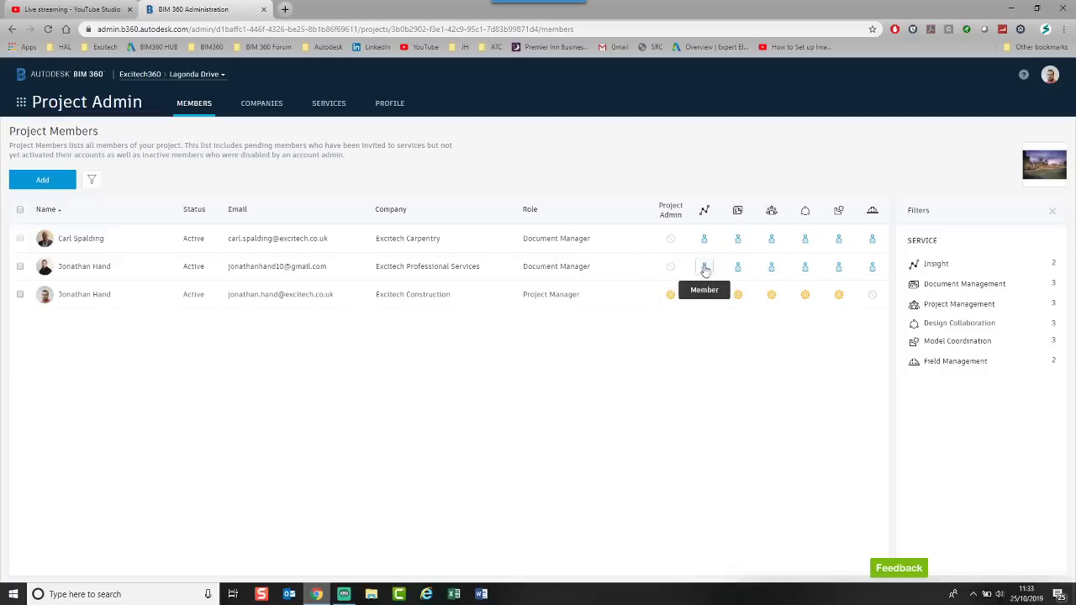
{"action": "left_click", "coordinate": [21, 102]}
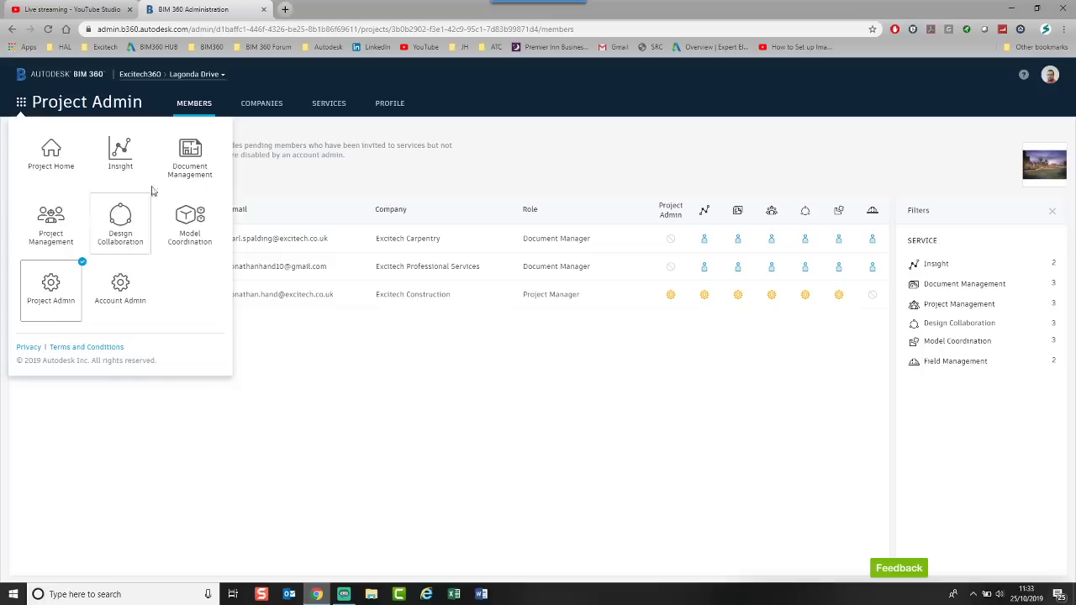
Open Insight, review the Design, Project Controls, Quality and Safety dashboards, then go to Reports.
{"action": "left_click", "coordinate": [126, 164]}
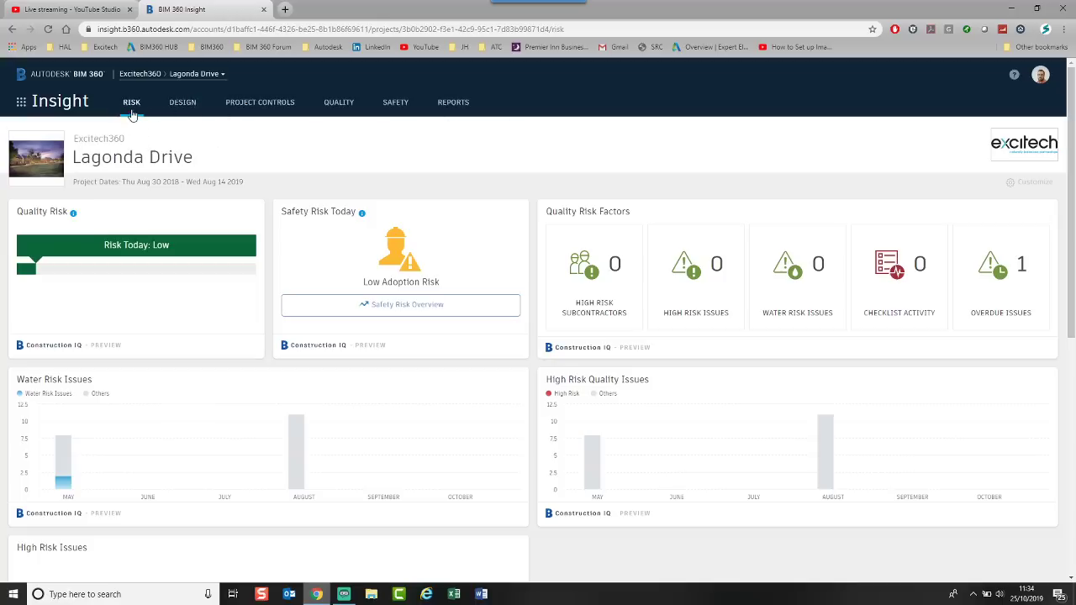
{"action": "left_click", "coordinate": [183, 117]}
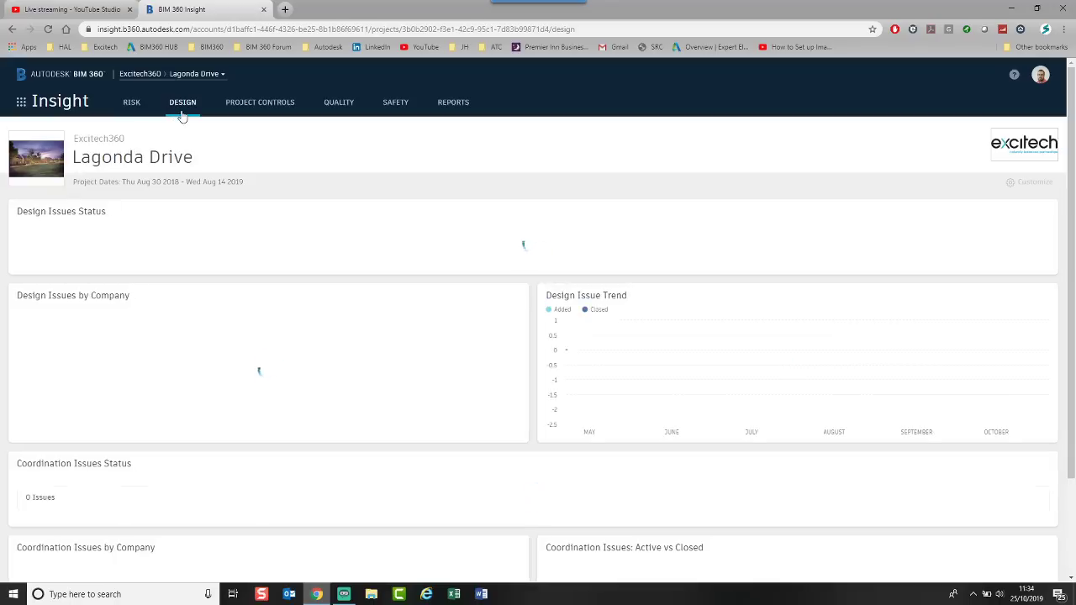
{"action": "left_click", "coordinate": [244, 106]}
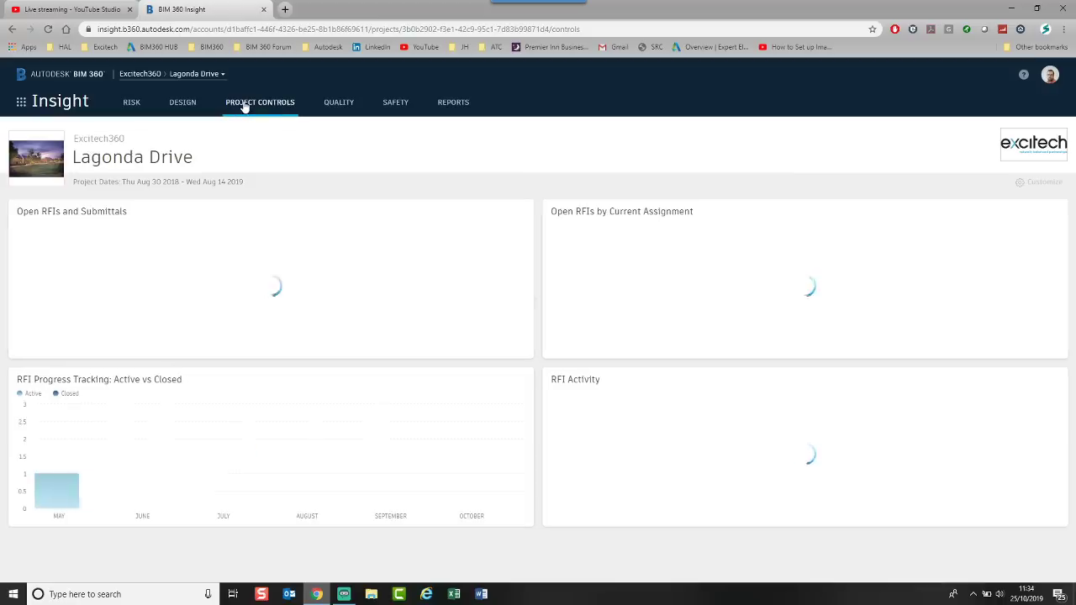
{"action": "left_click", "coordinate": [336, 107]}
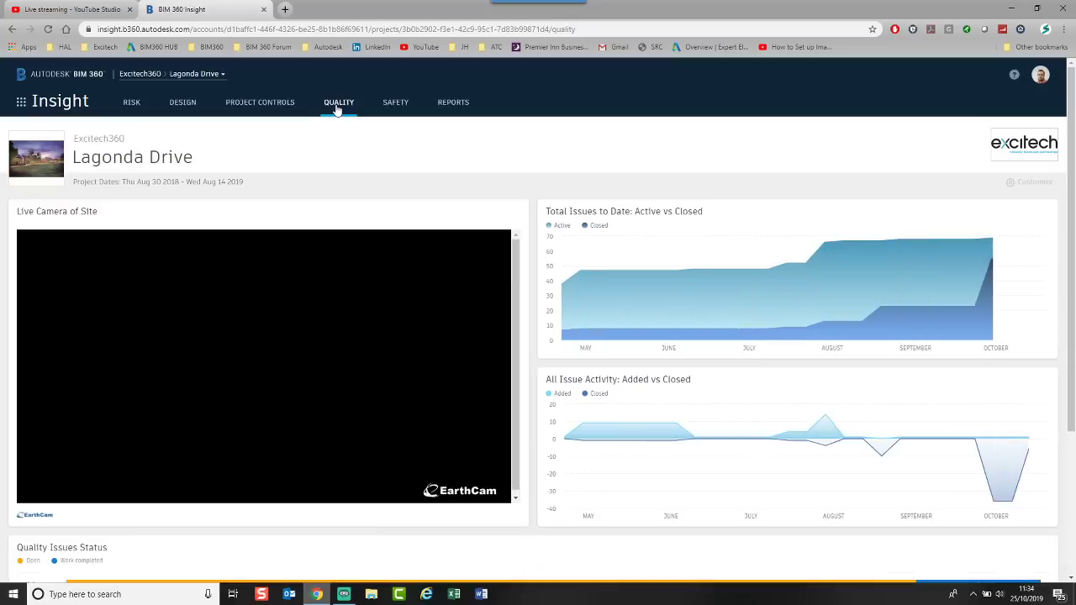
{"action": "left_click", "coordinate": [385, 108]}
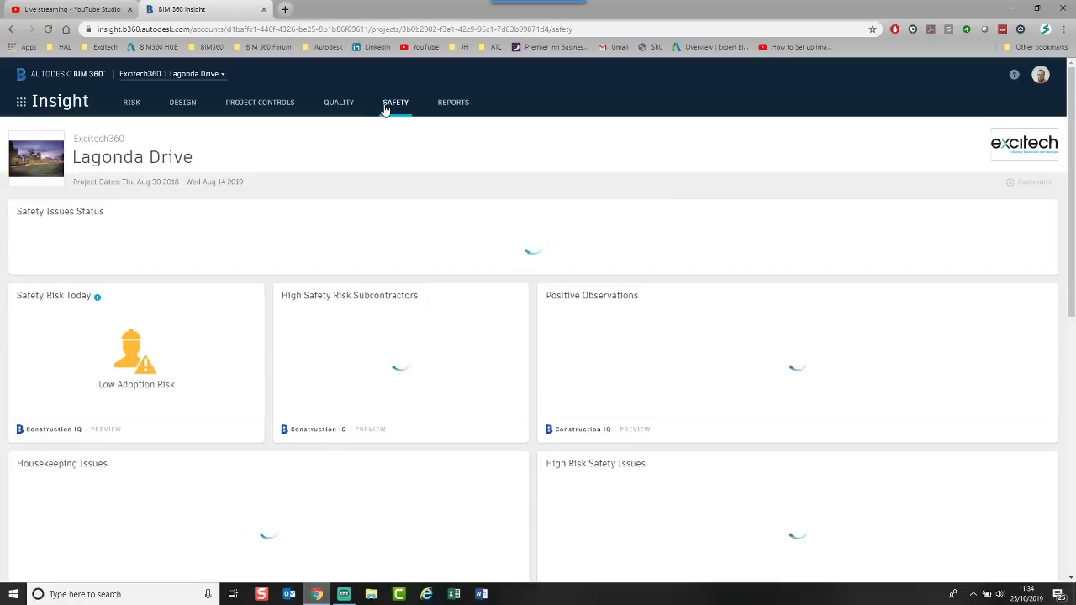
{"action": "left_click", "coordinate": [460, 107]}
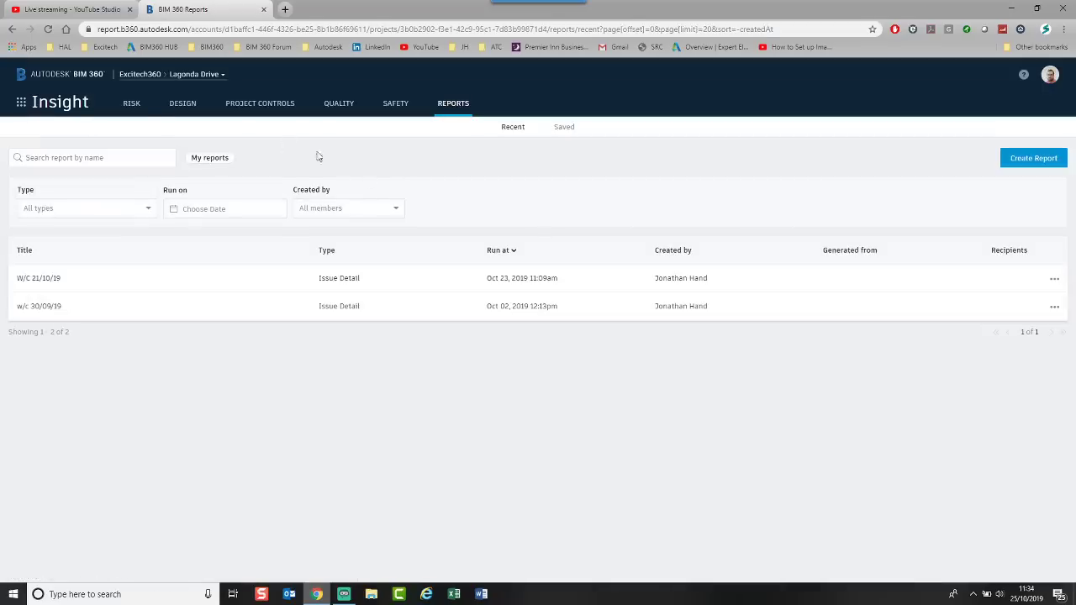
Return to the Lagonda Drive Risk dashboard and inspect the Water Risk Issues chart.
{"action": "left_click", "coordinate": [132, 104]}
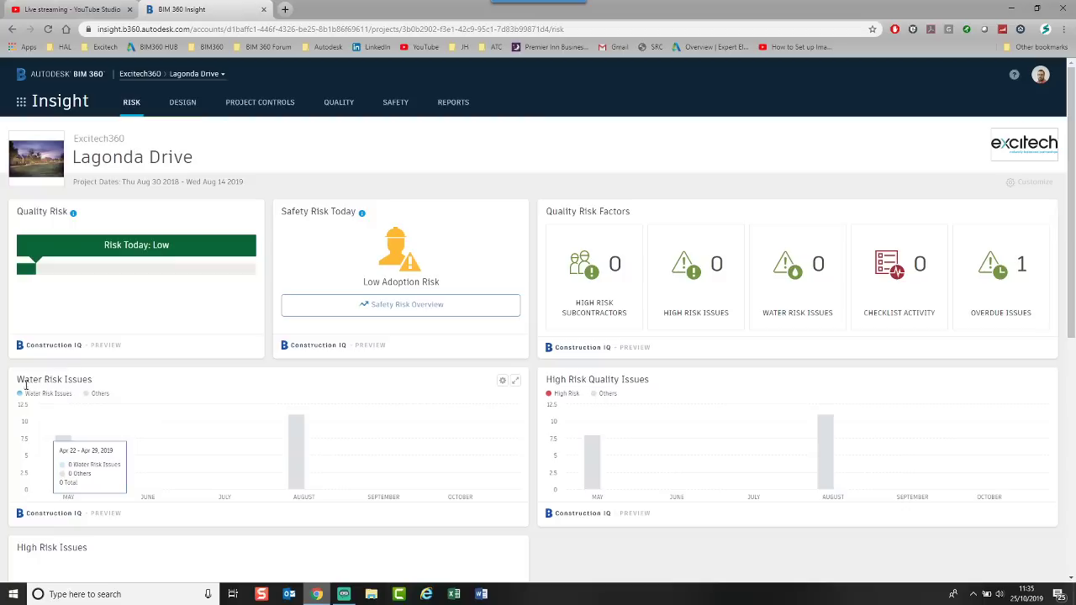
{"action": "key", "text": "ctrl"}
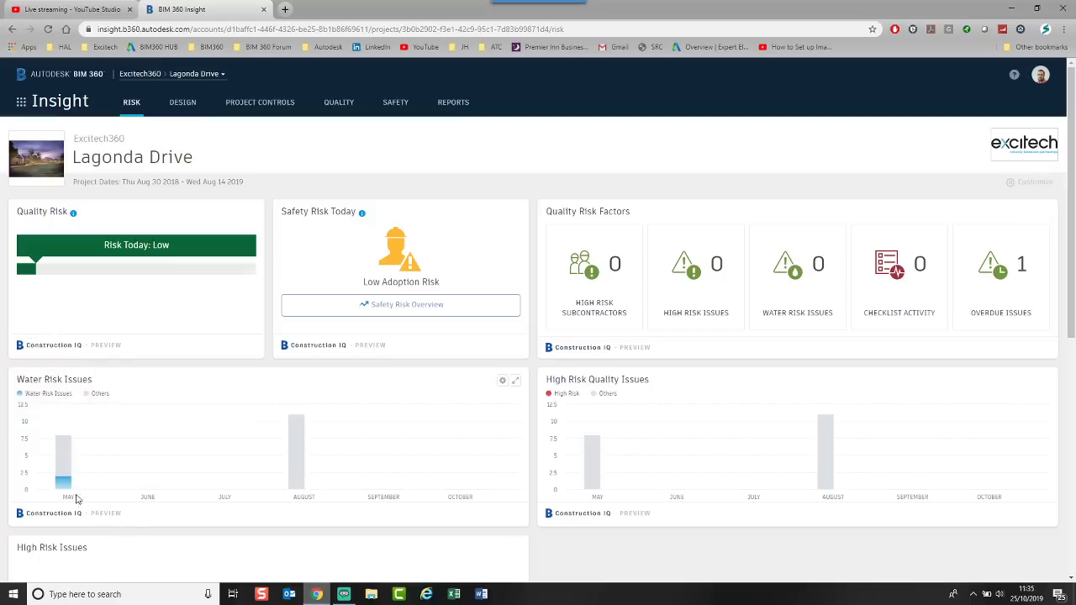
{"action": "mouse_move", "coordinate": [69, 475]}
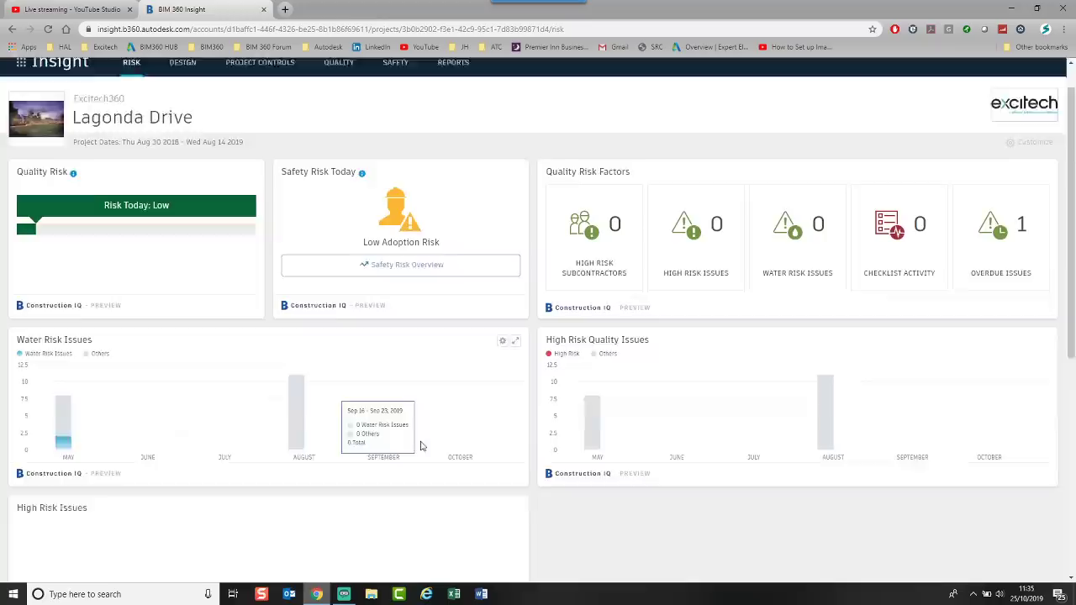
{"action": "scroll", "coordinate": [362, 379], "scroll_direction": "down", "scroll_amount": 2}
{"action": "scroll", "coordinate": [252, 328], "scroll_direction": "up", "scroll_amount": 2}
{"action": "scroll", "coordinate": [186, 338], "scroll_direction": "up", "scroll_amount": 1}
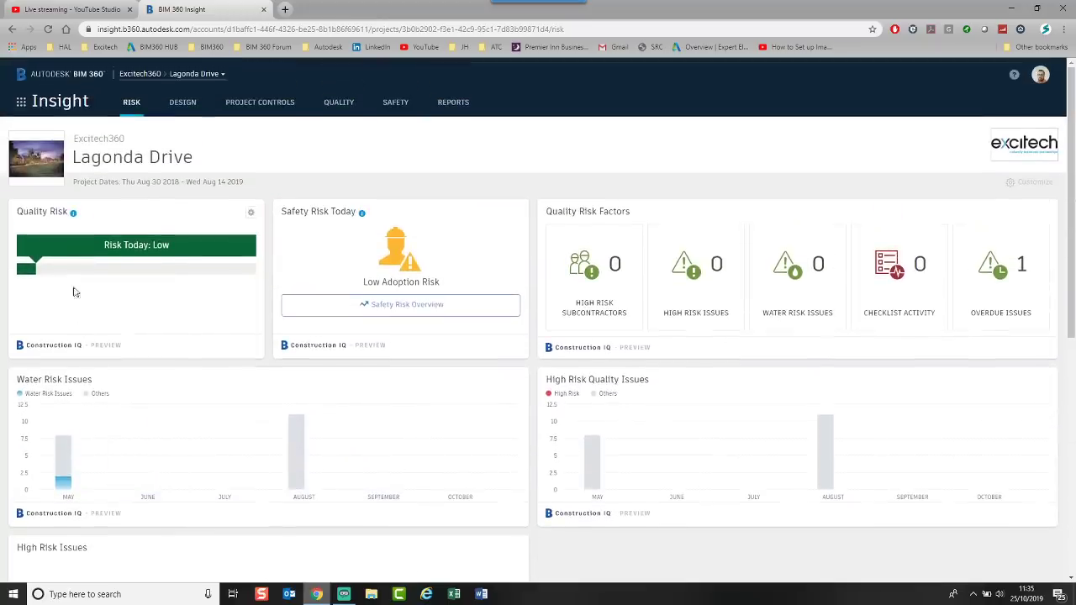
{"action": "left_click", "coordinate": [19, 103]}
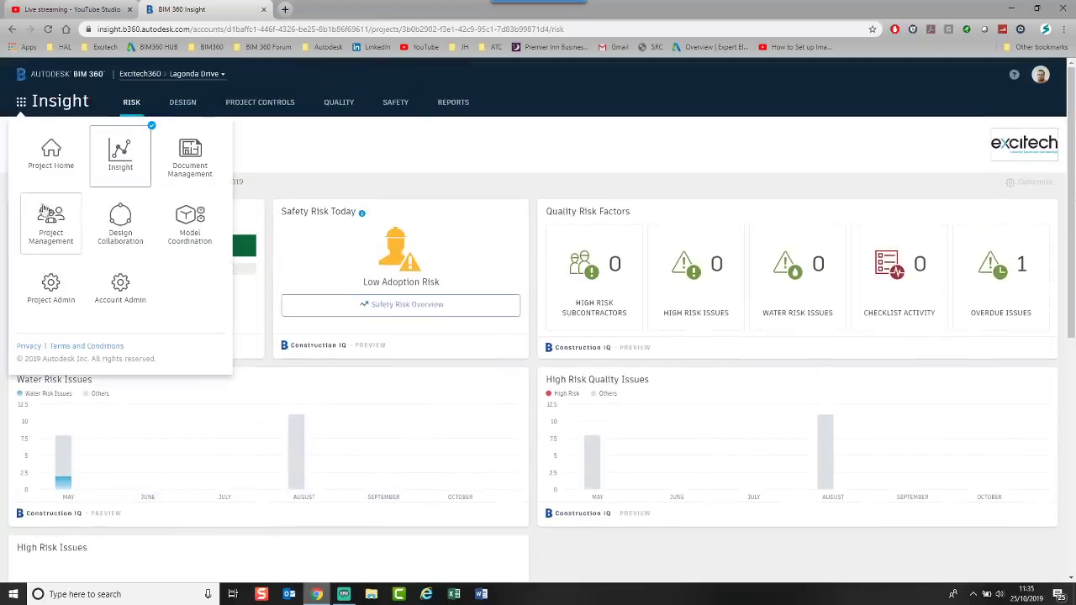
{"action": "left_click", "coordinate": [182, 168]}
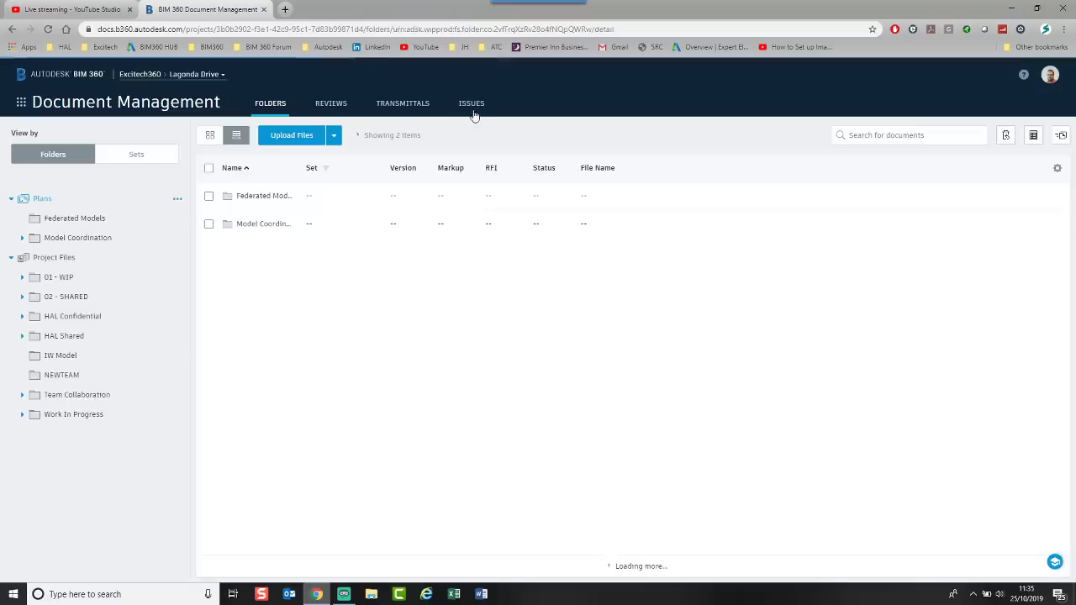
{"action": "left_click", "coordinate": [470, 104]}
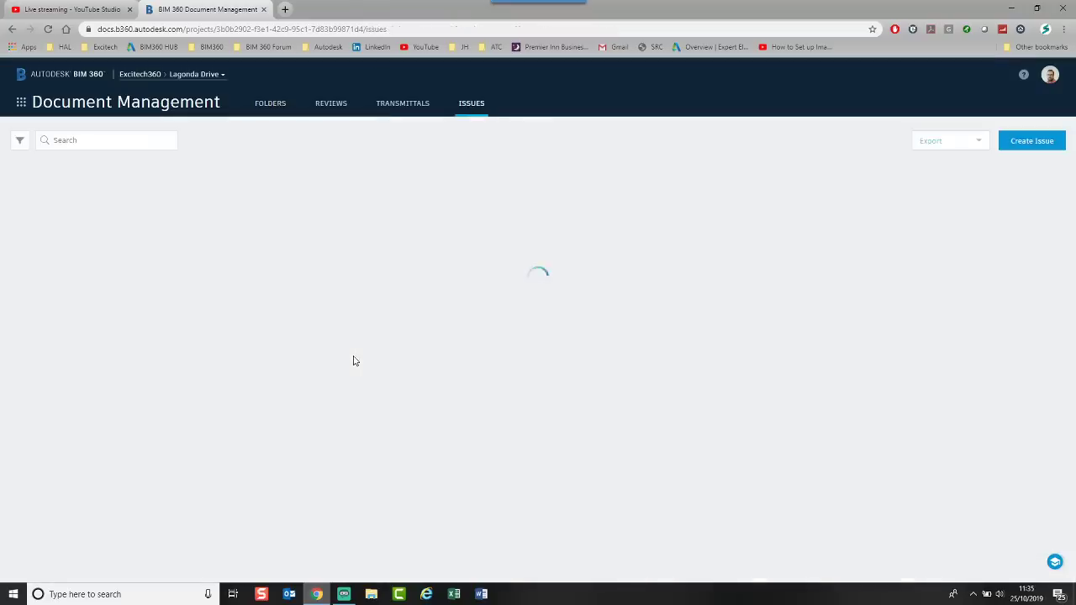
{"action": "scroll", "coordinate": [264, 332], "scroll_direction": "down", "scroll_amount": 5}
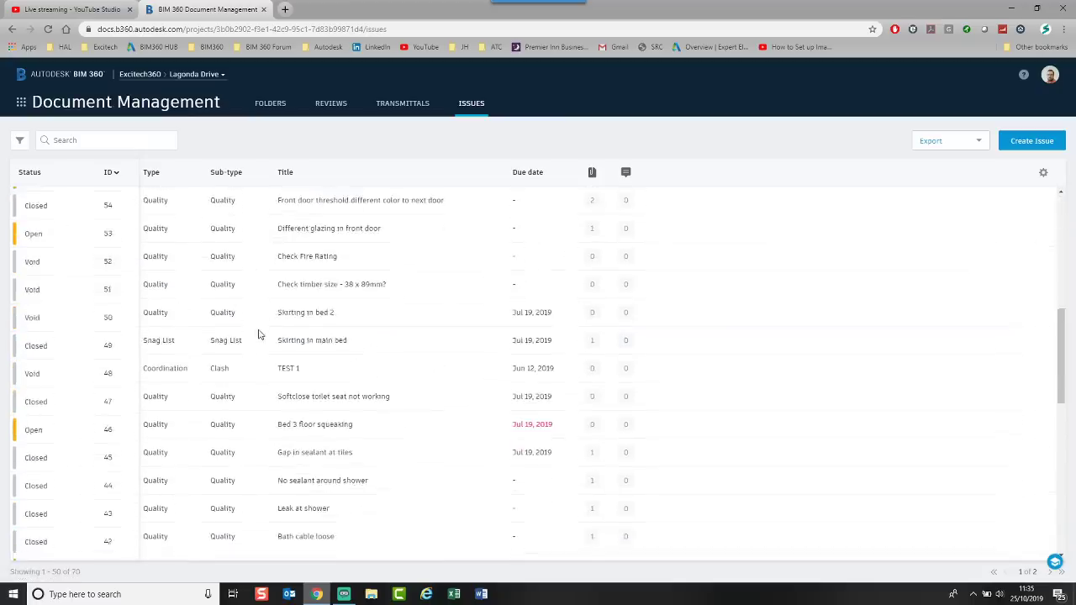
{"action": "scroll", "coordinate": [259, 334], "scroll_direction": "down", "scroll_amount": 3}
{"action": "scroll", "coordinate": [257, 325], "scroll_direction": "up", "scroll_amount": 5}
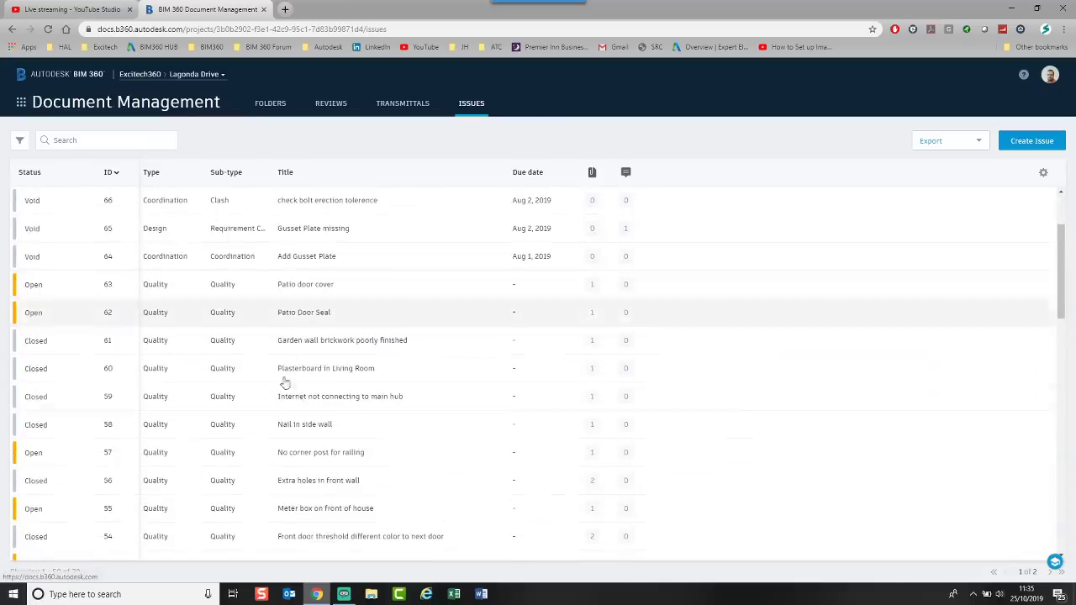
{"action": "scroll", "coordinate": [361, 395], "scroll_direction": "down", "scroll_amount": 2}
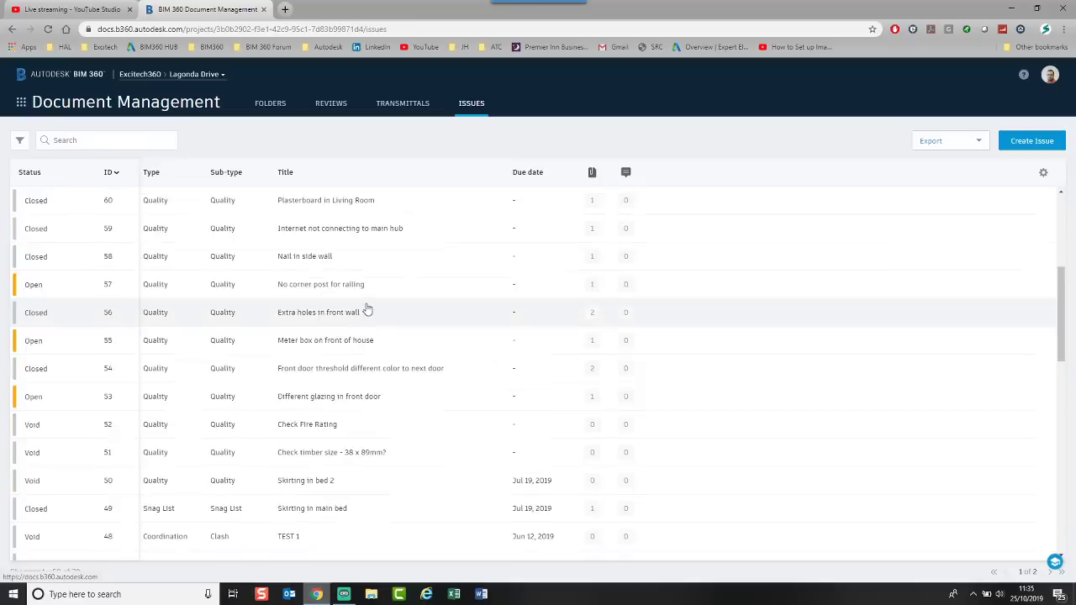
{"action": "scroll", "coordinate": [367, 305], "scroll_direction": "down", "scroll_amount": 6}
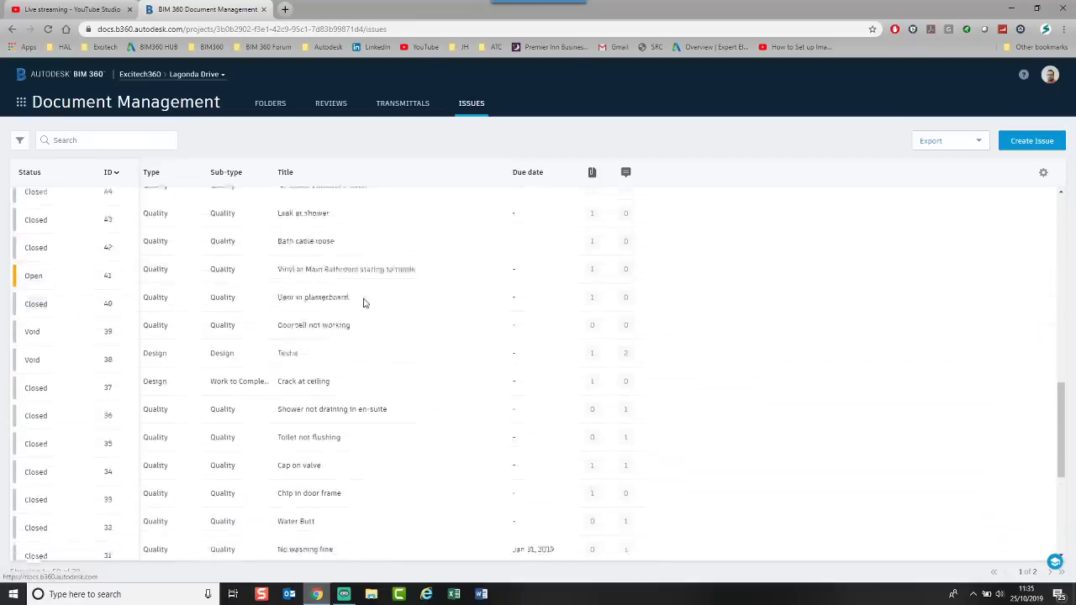
{"action": "scroll", "coordinate": [340, 309], "scroll_direction": "up", "scroll_amount": 5}
{"action": "scroll", "coordinate": [331, 313], "scroll_direction": "up", "scroll_amount": 6}
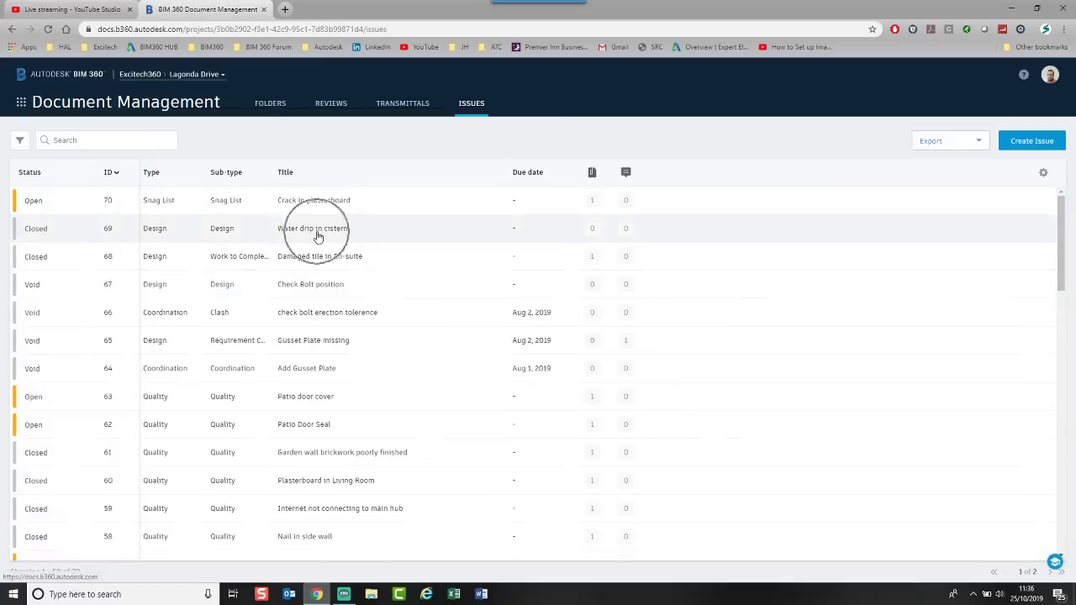
{"action": "scroll", "coordinate": [315, 238], "scroll_direction": "down", "scroll_amount": 2}
{"action": "scroll", "coordinate": [315, 244], "scroll_direction": "down", "scroll_amount": 2}
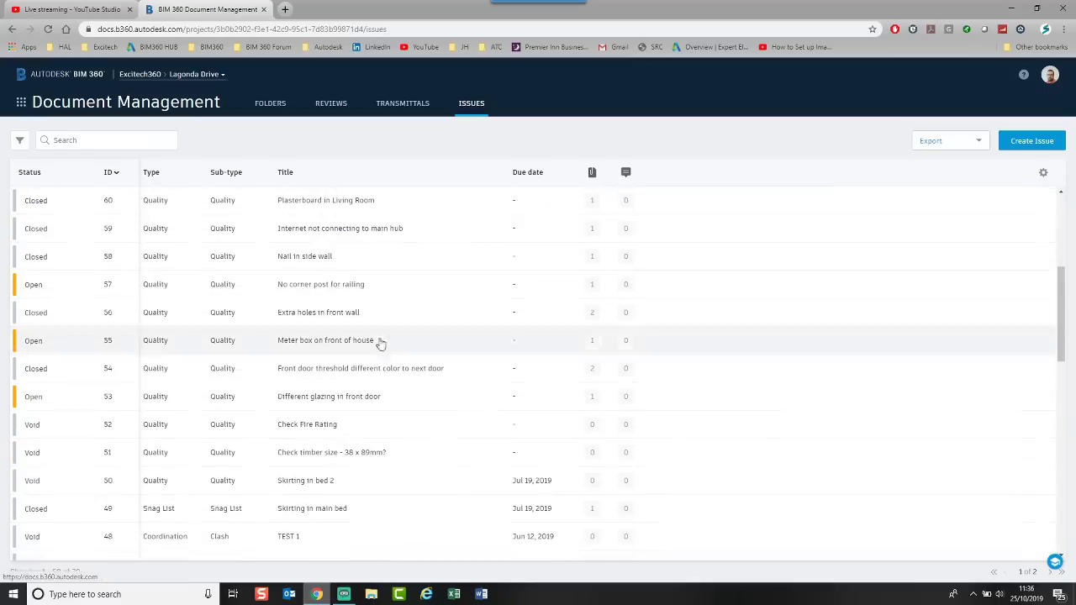
{"action": "left_click", "coordinate": [21, 102]}
{"action": "left_click", "coordinate": [122, 163]}
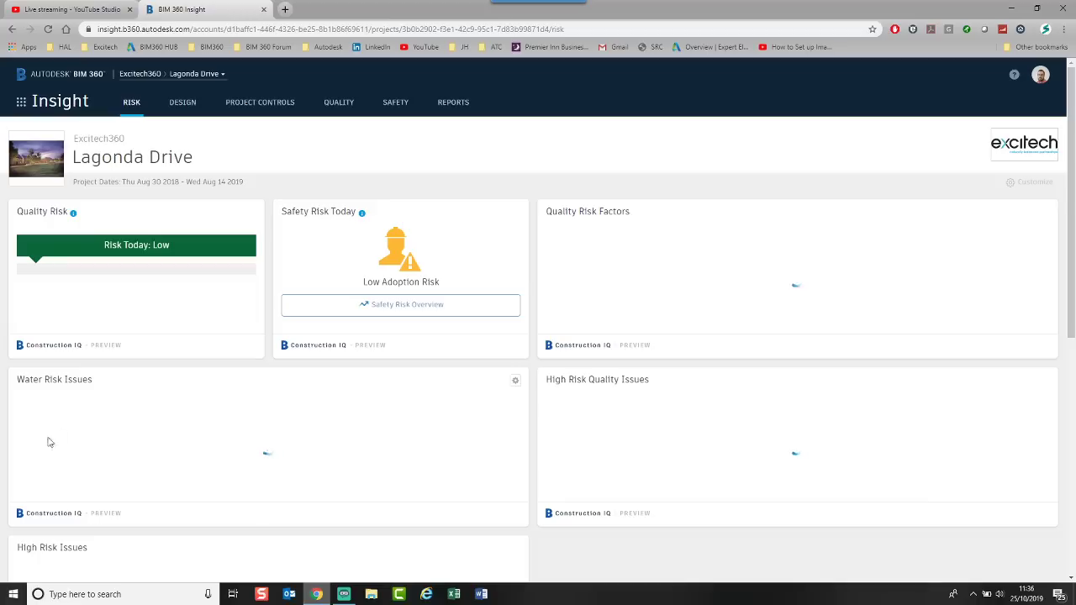
Review the Water Risk Issues chart bars, then switch to the Design dashboard.
{"action": "mouse_move", "coordinate": [75, 489]}
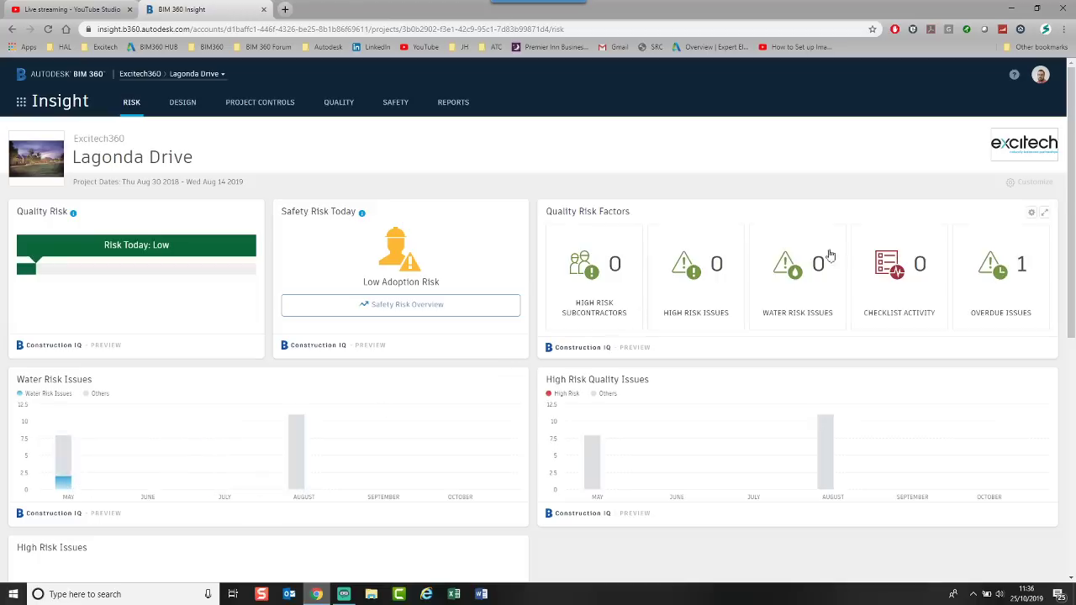
{"action": "scroll", "coordinate": [223, 389], "scroll_direction": "down", "scroll_amount": 1}
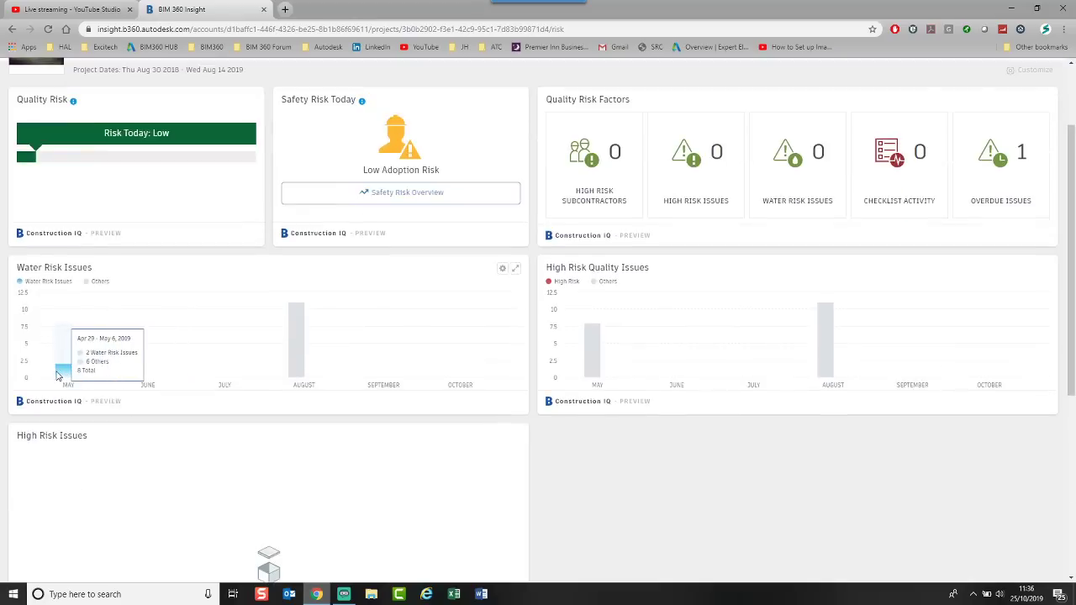
{"action": "mouse_move", "coordinate": [302, 346]}
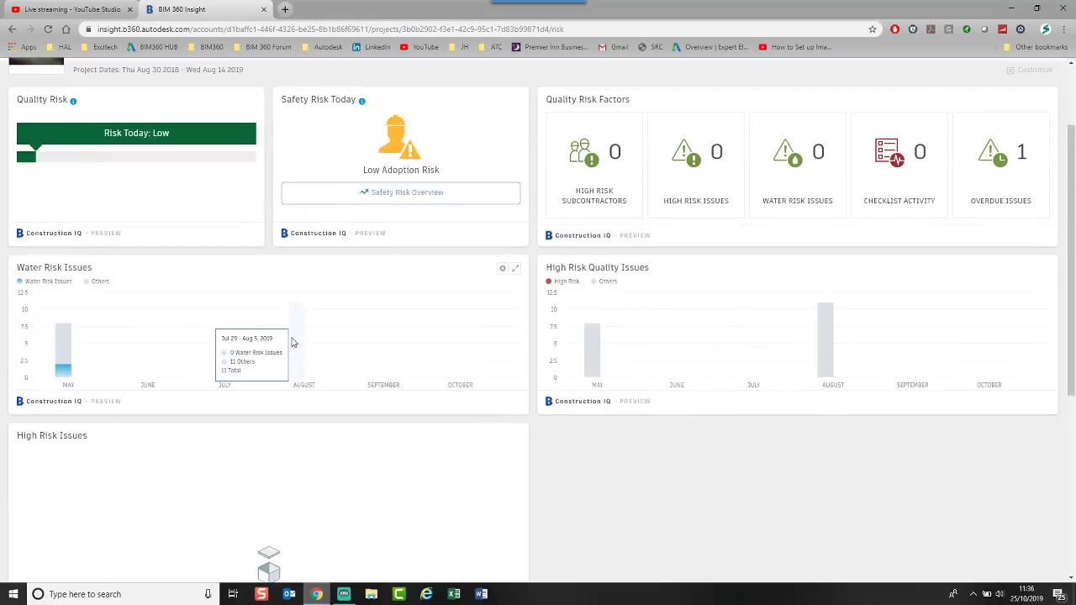
{"action": "scroll", "coordinate": [278, 336], "scroll_direction": "down", "scroll_amount": 1}
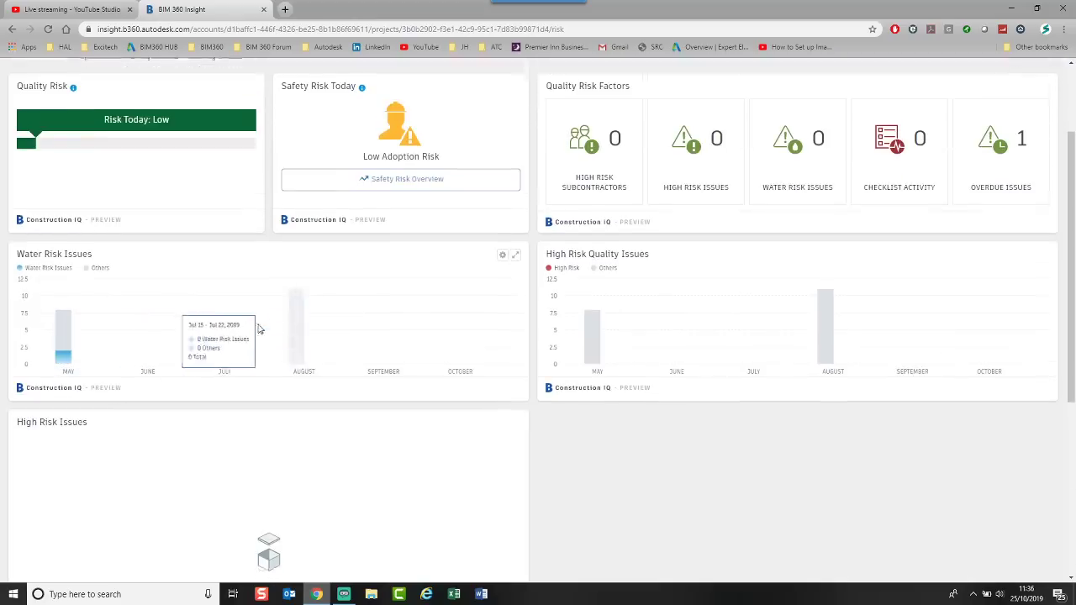
{"action": "scroll", "coordinate": [207, 387], "scroll_direction": "up", "scroll_amount": 2}
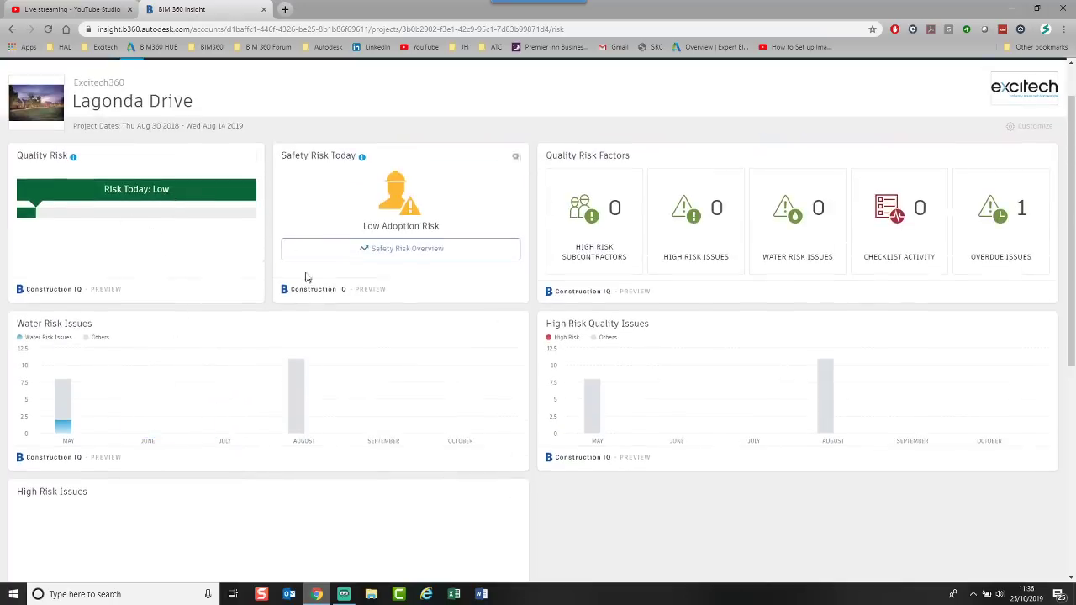
{"action": "scroll", "coordinate": [253, 193], "scroll_direction": "up", "scroll_amount": 1}
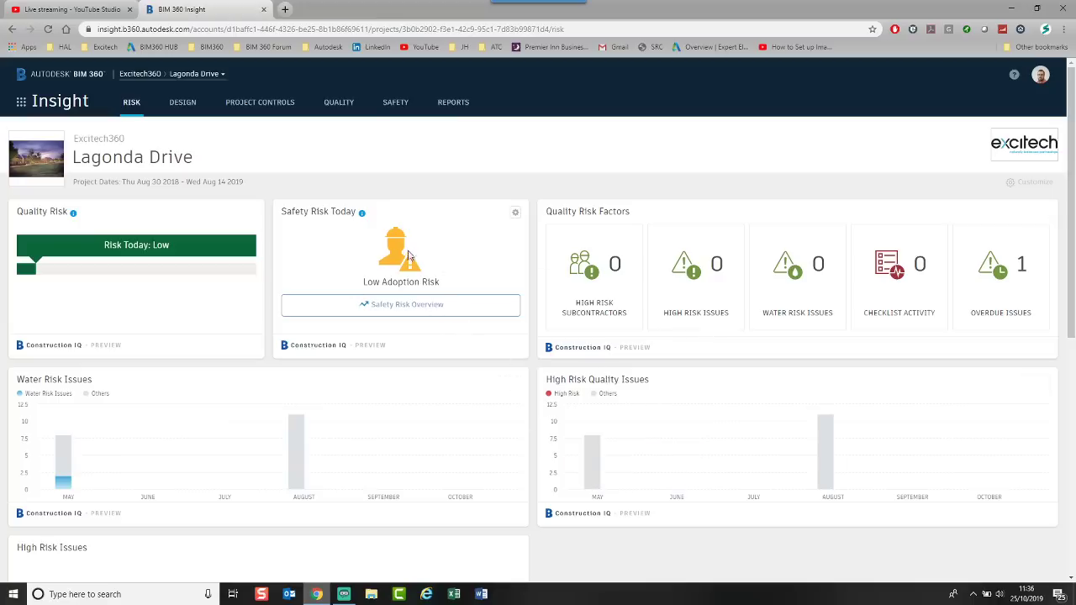
{"action": "left_click", "coordinate": [185, 107]}
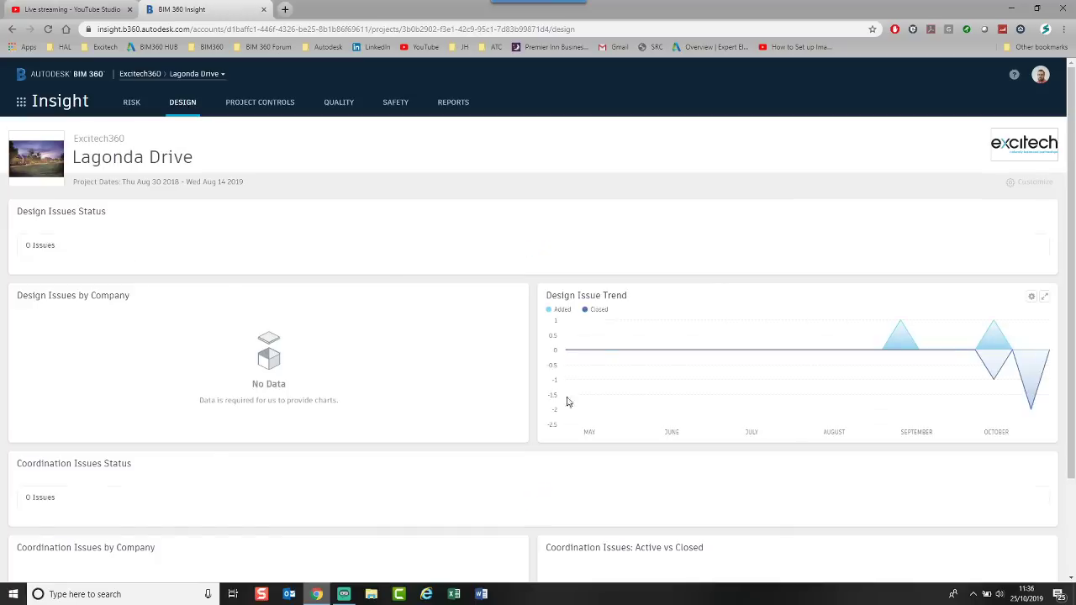
Scroll the Design dashboard, then open Project Controls and inspect its RFI charts.
{"action": "scroll", "coordinate": [950, 361], "scroll_direction": "down", "scroll_amount": 2}
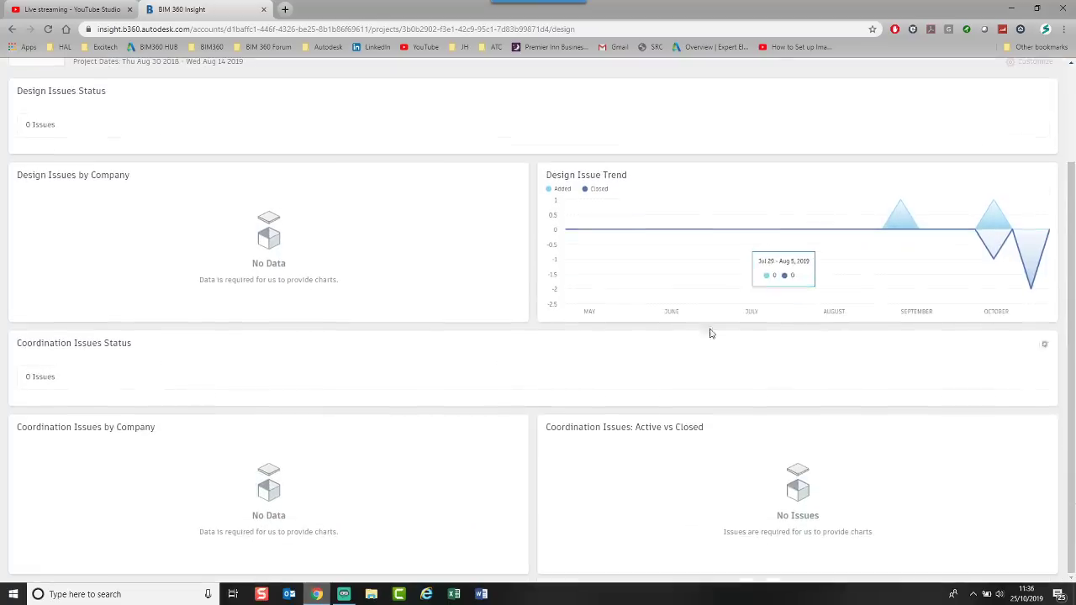
{"action": "scroll", "coordinate": [538, 349], "scroll_direction": "up", "scroll_amount": 2}
{"action": "left_click", "coordinate": [269, 103]}
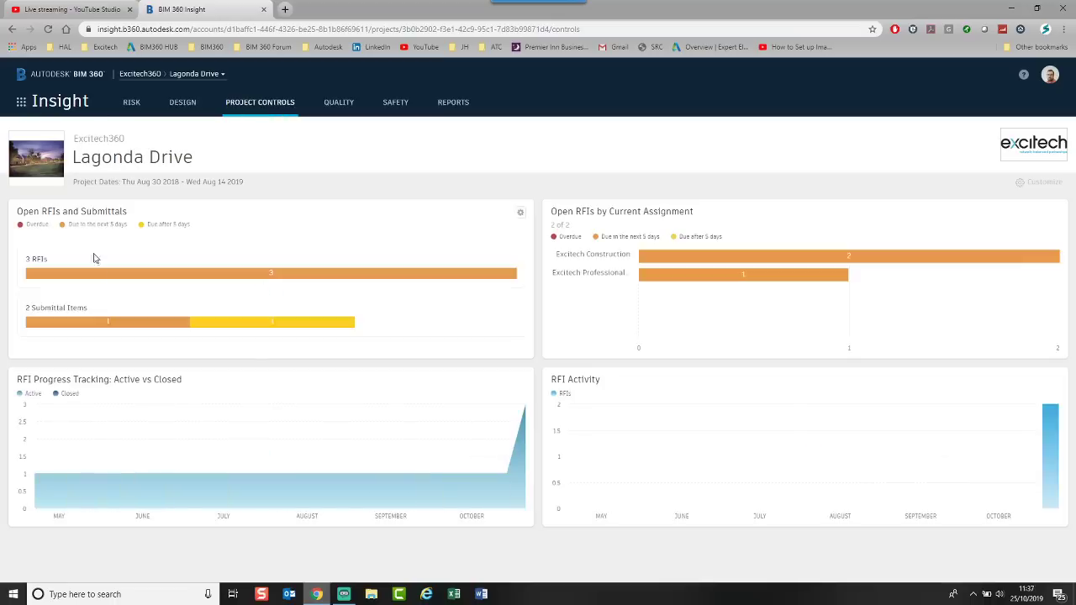
{"action": "mouse_move", "coordinate": [101, 274]}
{"action": "mouse_move", "coordinate": [93, 327]}
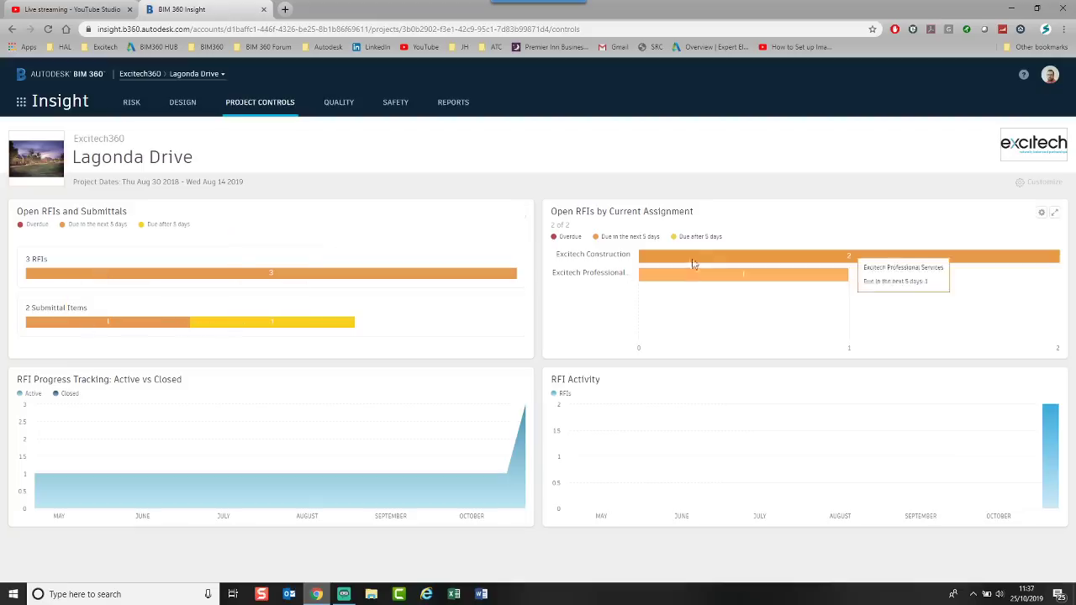
{"action": "mouse_move", "coordinate": [696, 290]}
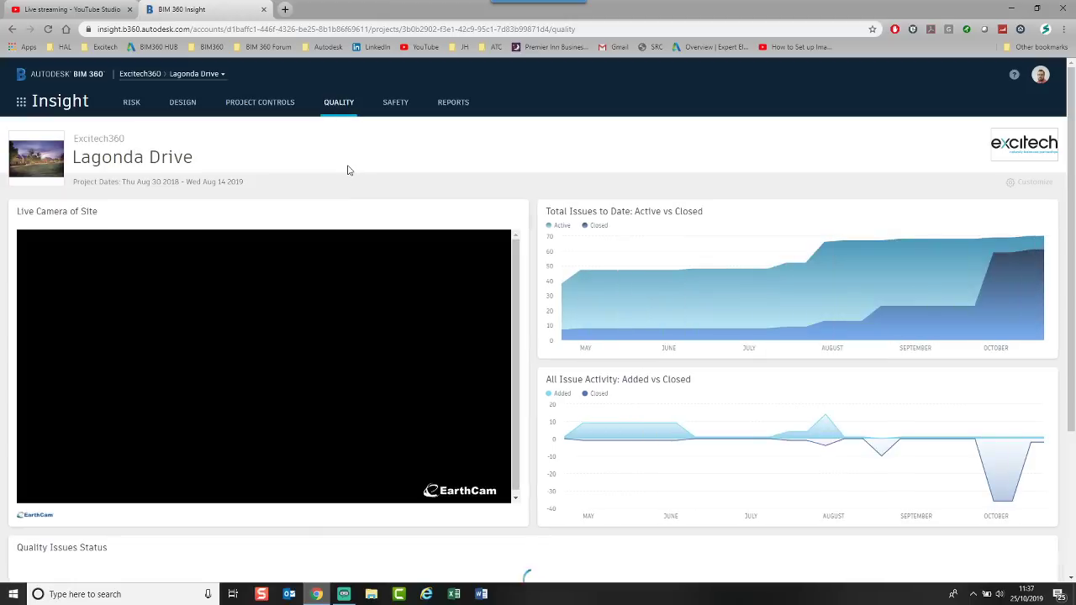
Inspect the Quality charts, Project Issues and Issue Root Cause, then open the Safety dashboard.
{"action": "mouse_move", "coordinate": [571, 286]}
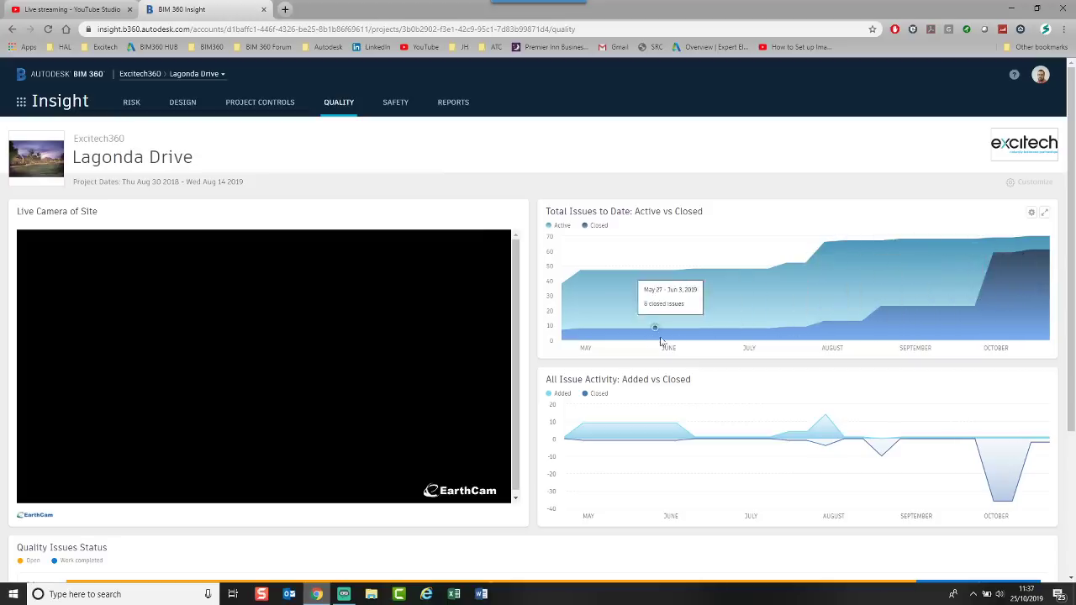
{"action": "scroll", "coordinate": [669, 340], "scroll_direction": "down", "scroll_amount": 2}
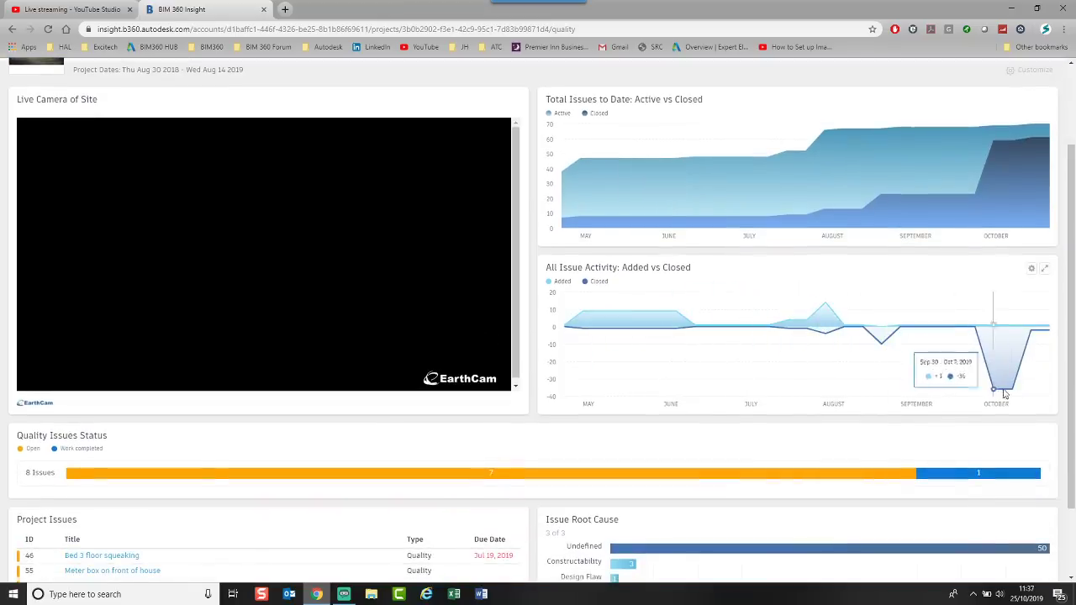
{"action": "scroll", "coordinate": [782, 336], "scroll_direction": "down", "scroll_amount": 2}
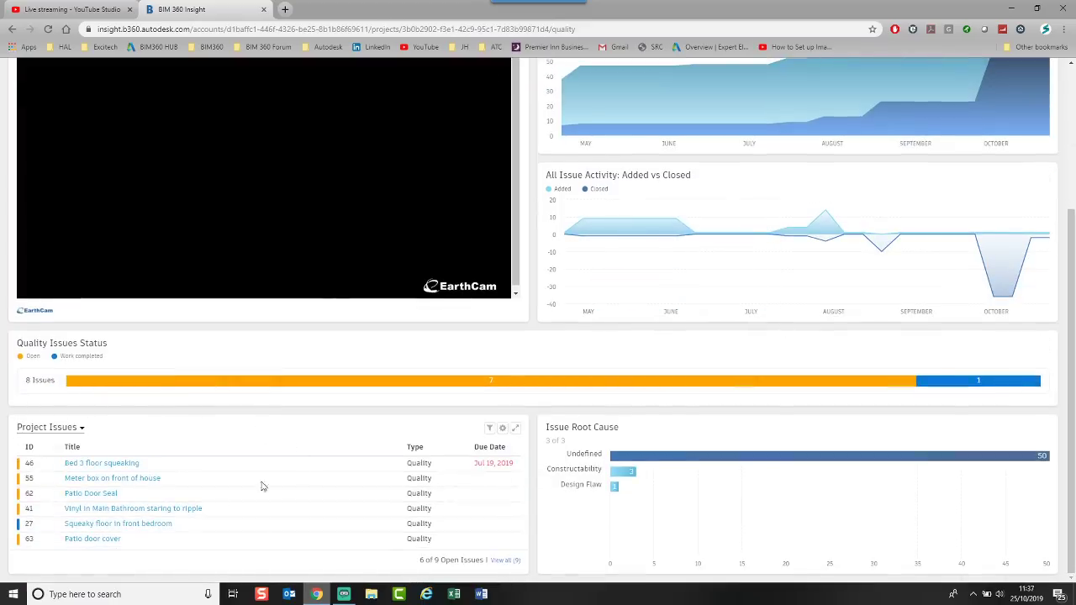
{"action": "mouse_move", "coordinate": [745, 454]}
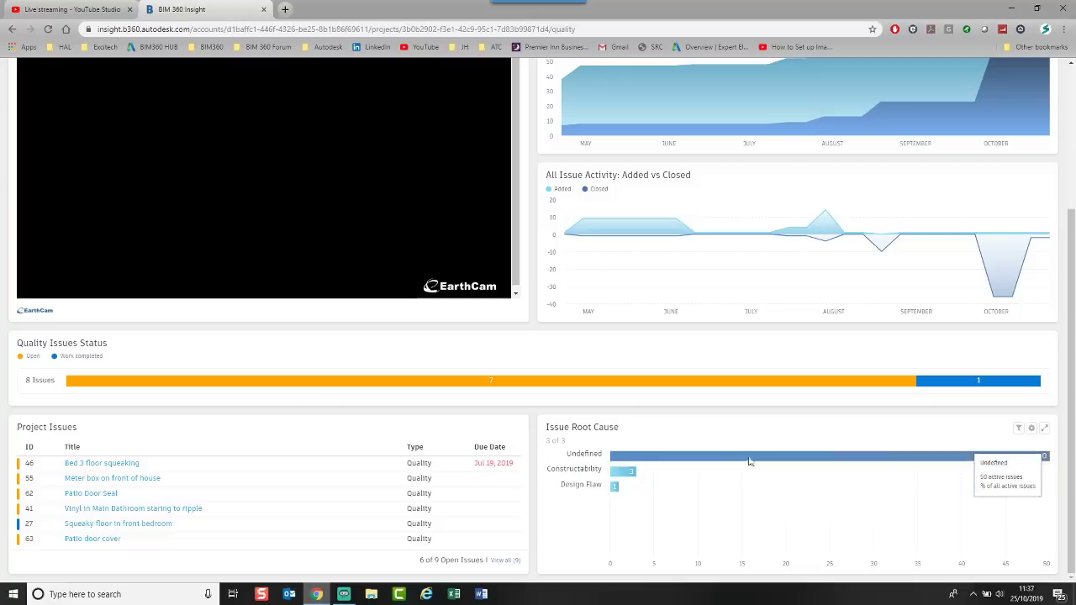
{"action": "mouse_move", "coordinate": [646, 476]}
{"action": "scroll", "coordinate": [555, 450], "scroll_direction": "up", "scroll_amount": 3}
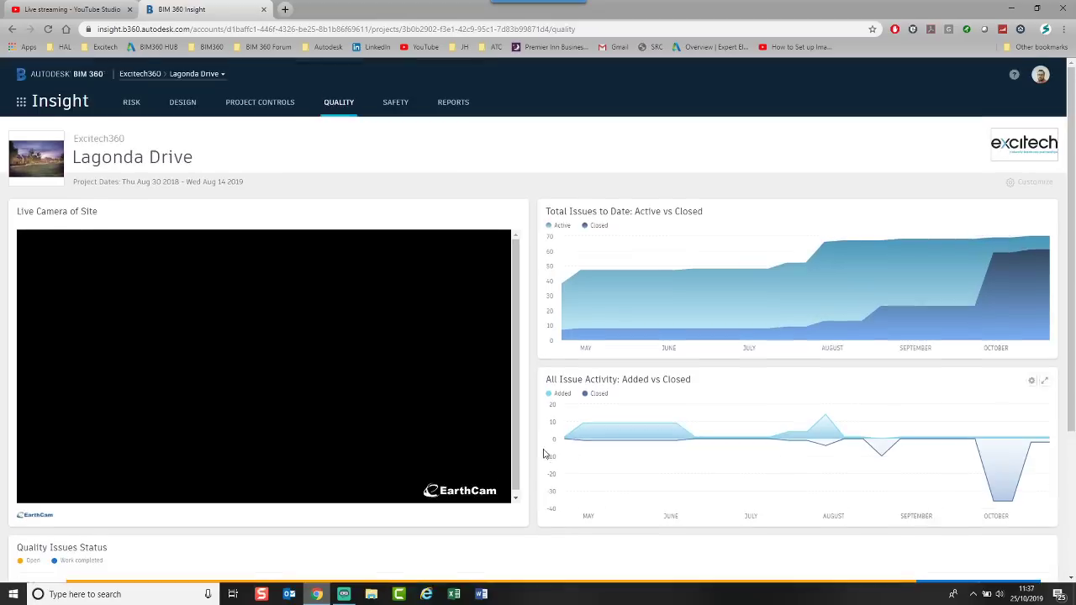
{"action": "left_click", "coordinate": [402, 111]}
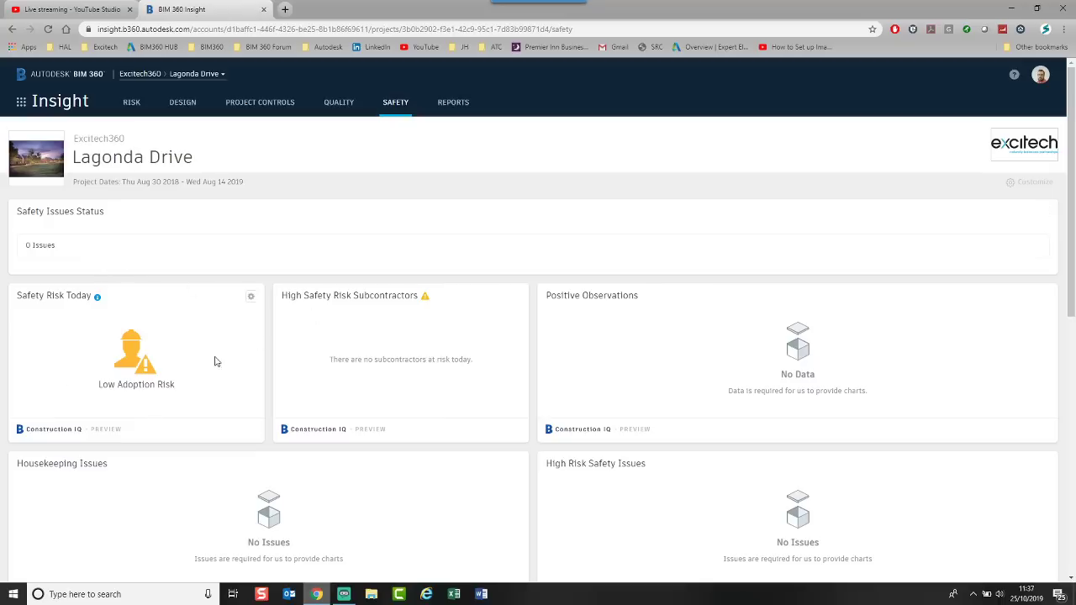
Scroll the Safety dashboard, then revisit the Design, Project Controls and Quality dashboards.
{"action": "scroll", "coordinate": [176, 350], "scroll_direction": "down", "scroll_amount": 2}
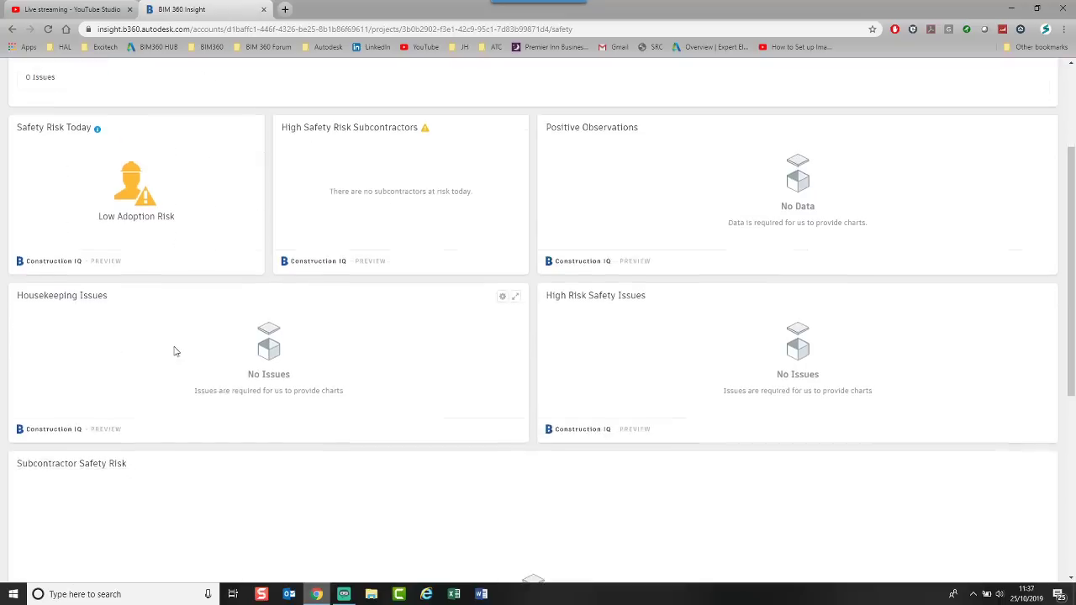
{"action": "scroll", "coordinate": [172, 348], "scroll_direction": "down", "scroll_amount": 2}
{"action": "scroll", "coordinate": [173, 348], "scroll_direction": "up", "scroll_amount": 4}
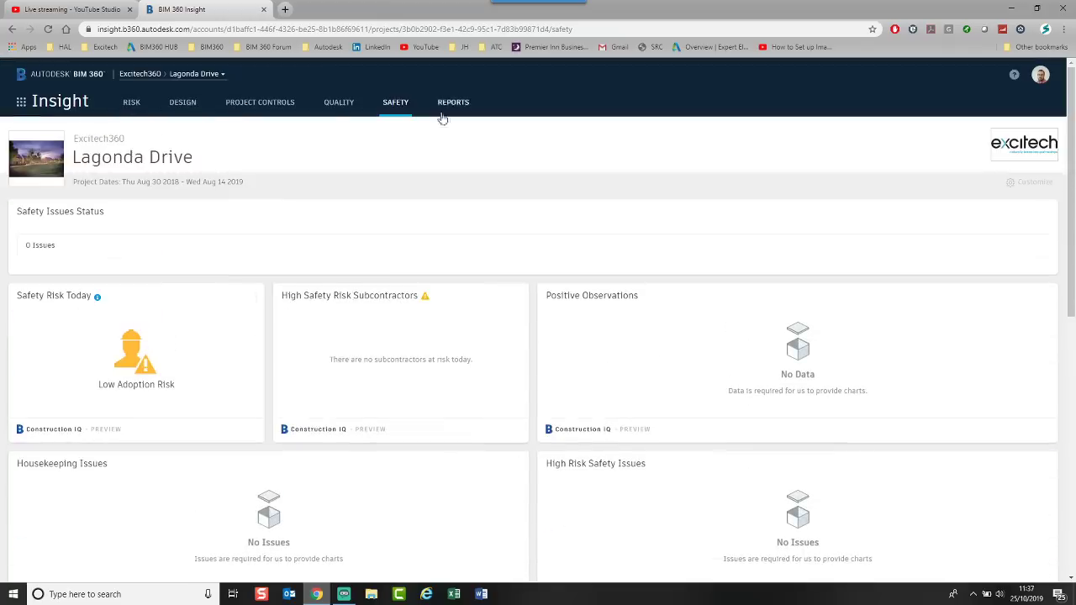
{"action": "left_click", "coordinate": [181, 106]}
{"action": "left_click", "coordinate": [257, 106]}
{"action": "left_click", "coordinate": [338, 105]}
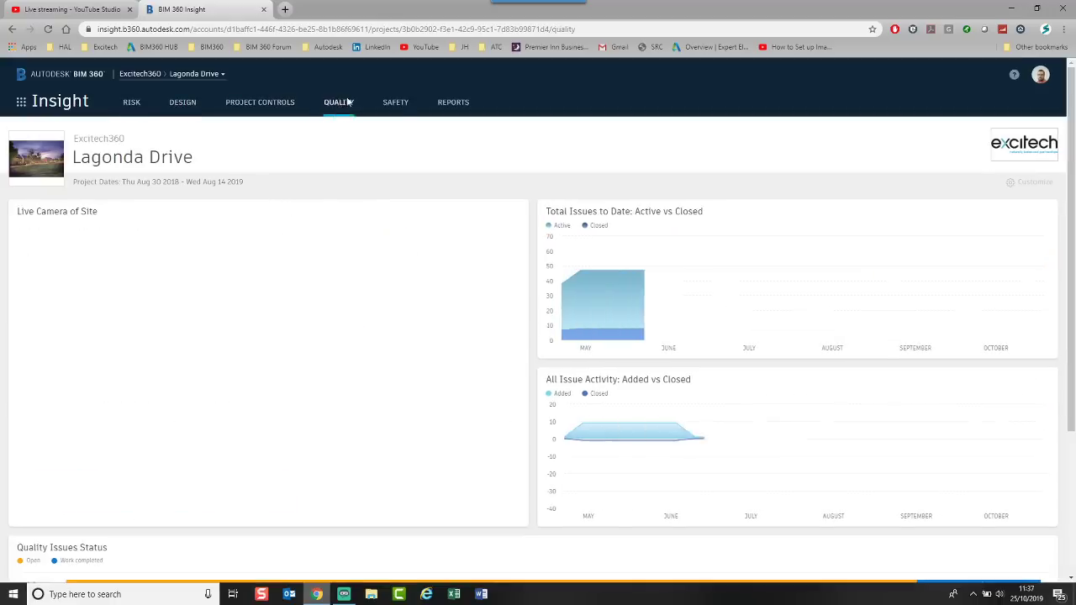
From Reports, create a new report and pick the Issue Detail report type.
{"action": "left_click", "coordinate": [437, 109]}
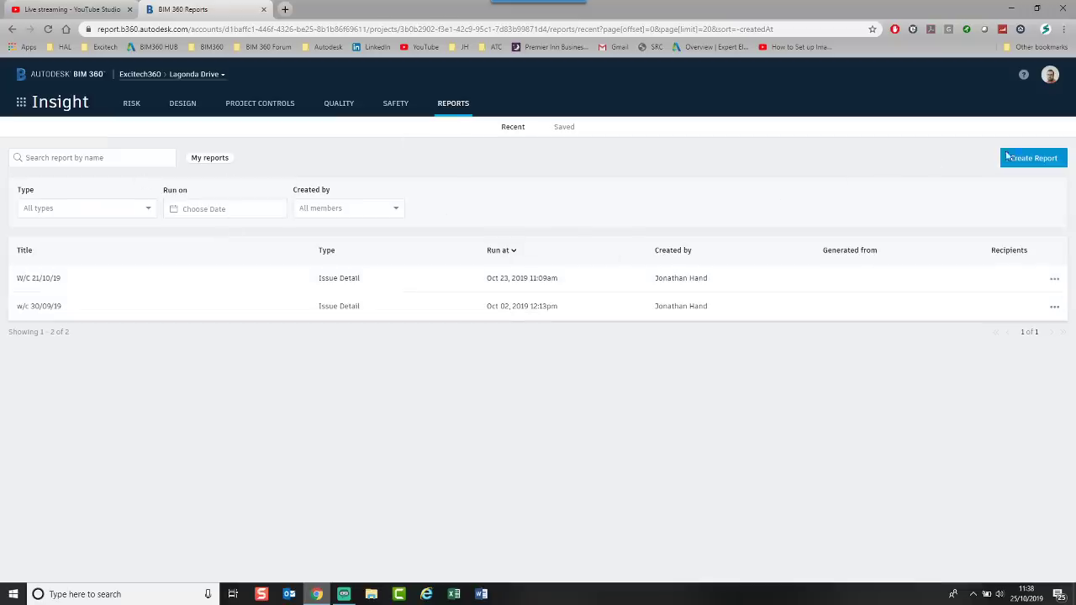
{"action": "left_click", "coordinate": [1027, 160]}
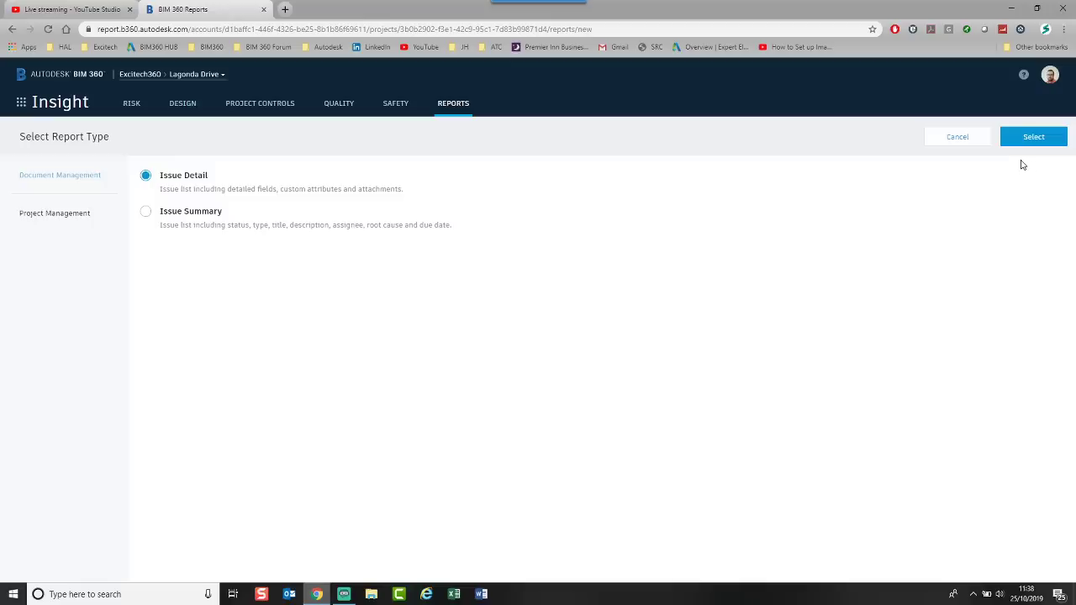
{"action": "left_click", "coordinate": [81, 183]}
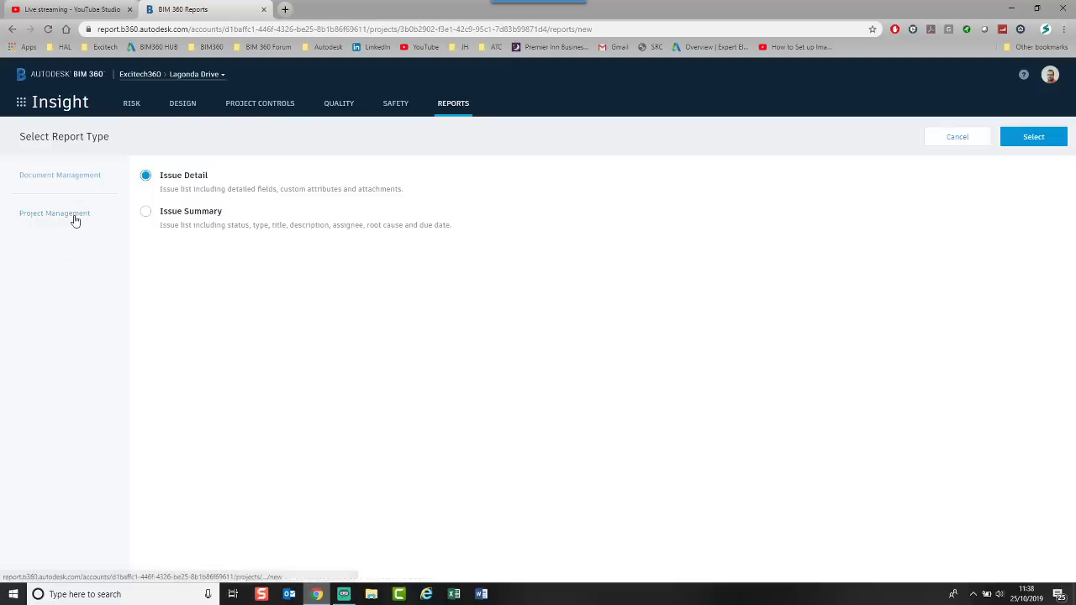
{"action": "left_click", "coordinate": [74, 217]}
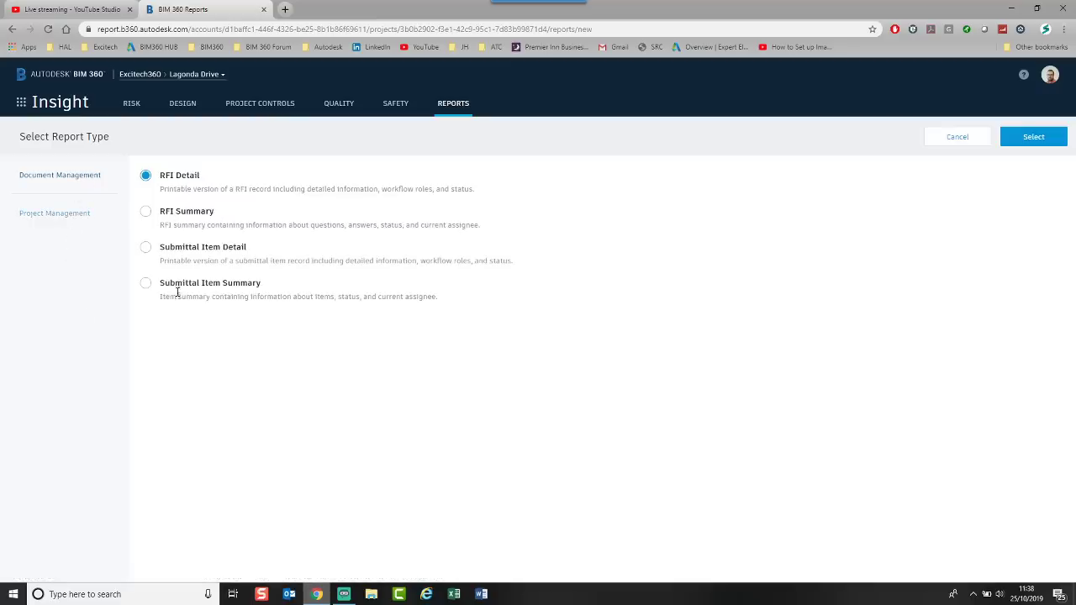
{"action": "left_click", "coordinate": [92, 177]}
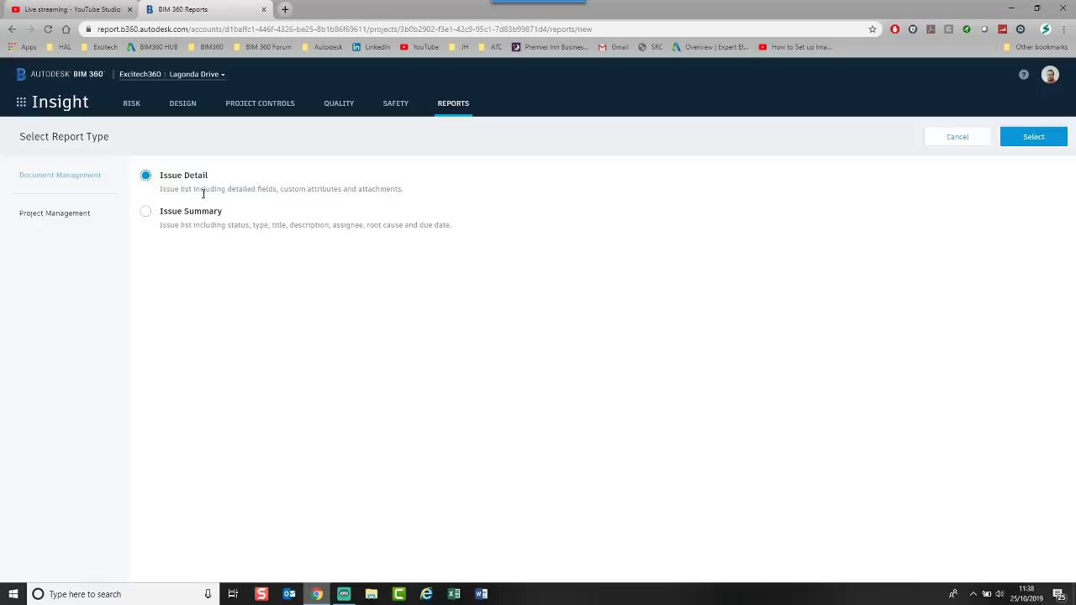
{"action": "left_click", "coordinate": [188, 218]}
{"action": "left_click", "coordinate": [147, 179]}
{"action": "left_click", "coordinate": [176, 182]}
Confirm Issue Detail, keeping Sort by ID and leaving Then sort by empty.
{"action": "left_click", "coordinate": [1034, 137]}
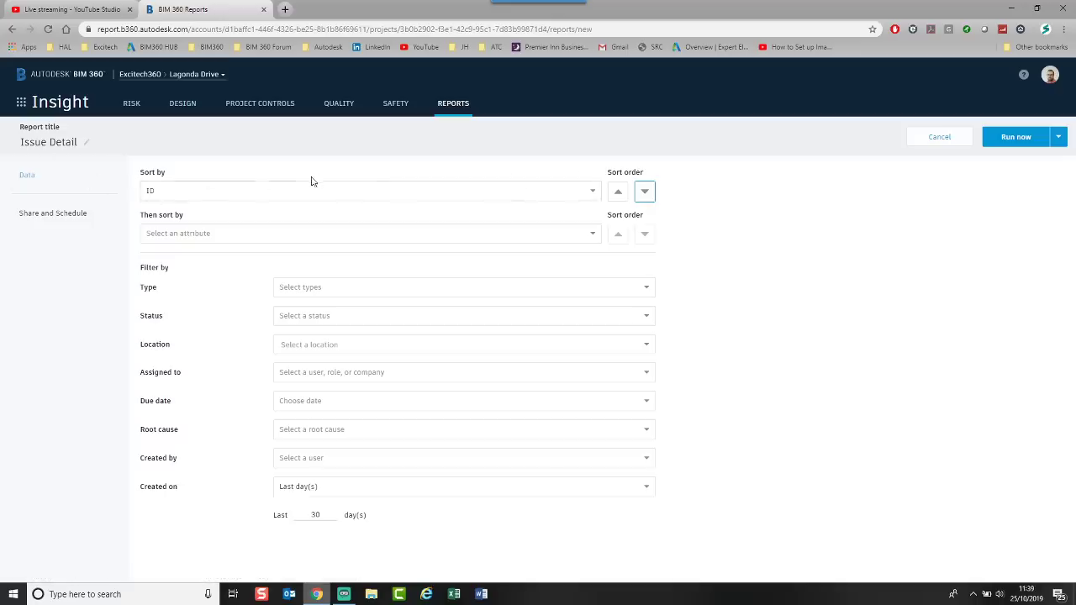
{"action": "left_click", "coordinate": [580, 195]}
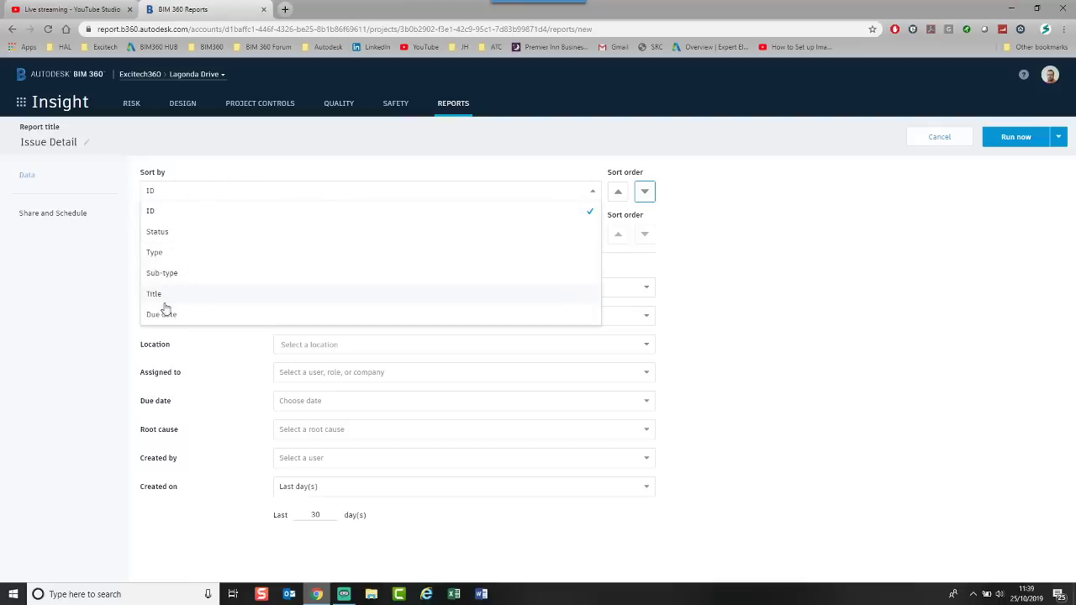
{"action": "left_click", "coordinate": [232, 172]}
{"action": "left_click", "coordinate": [191, 192]}
{"action": "left_click", "coordinate": [221, 174]}
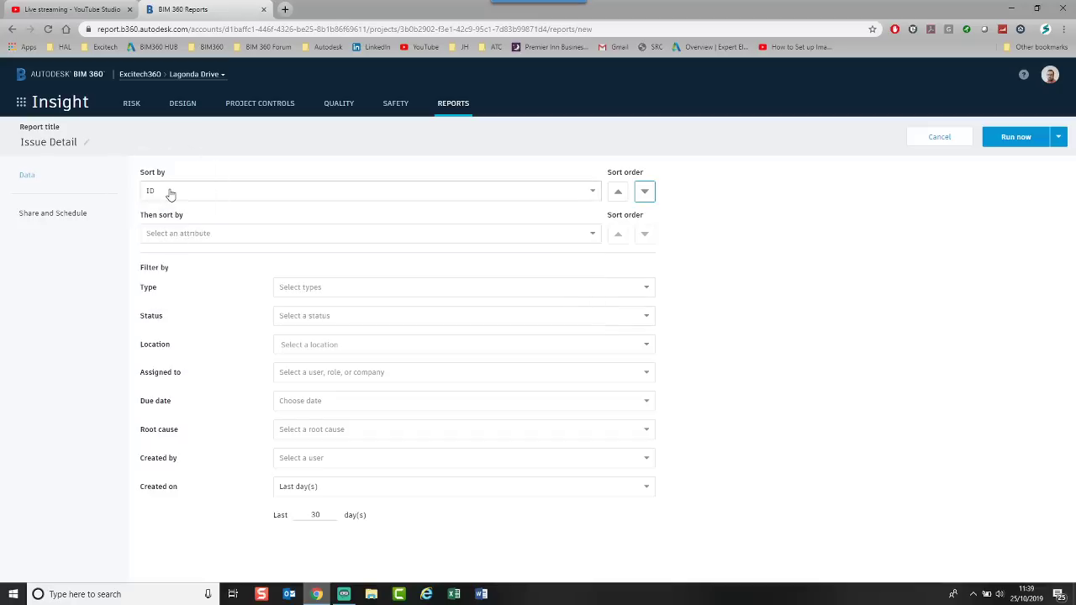
{"action": "left_click", "coordinate": [576, 234]}
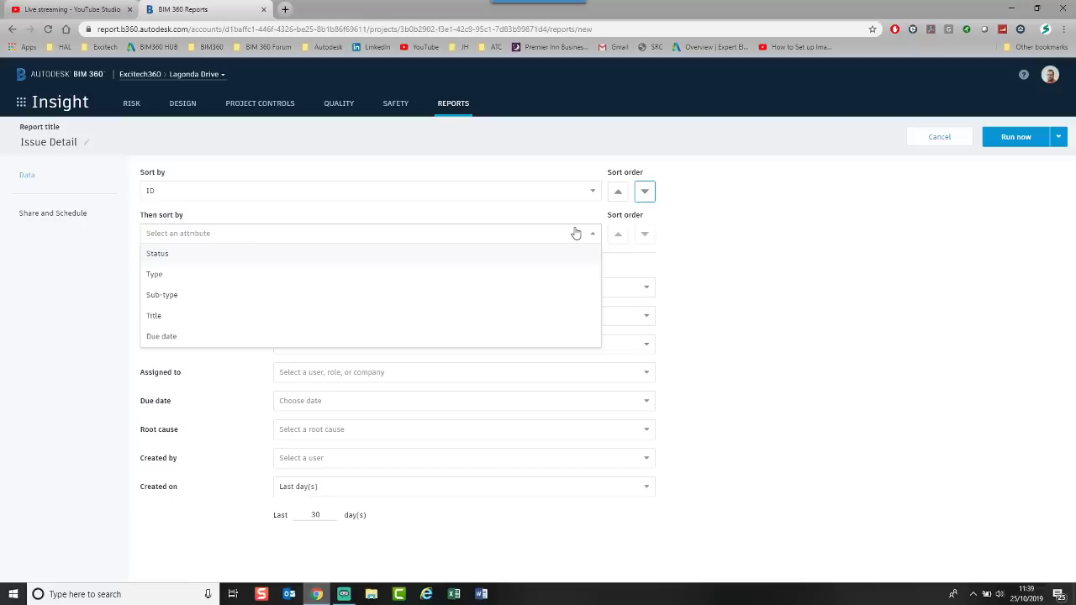
{"action": "left_click", "coordinate": [823, 244]}
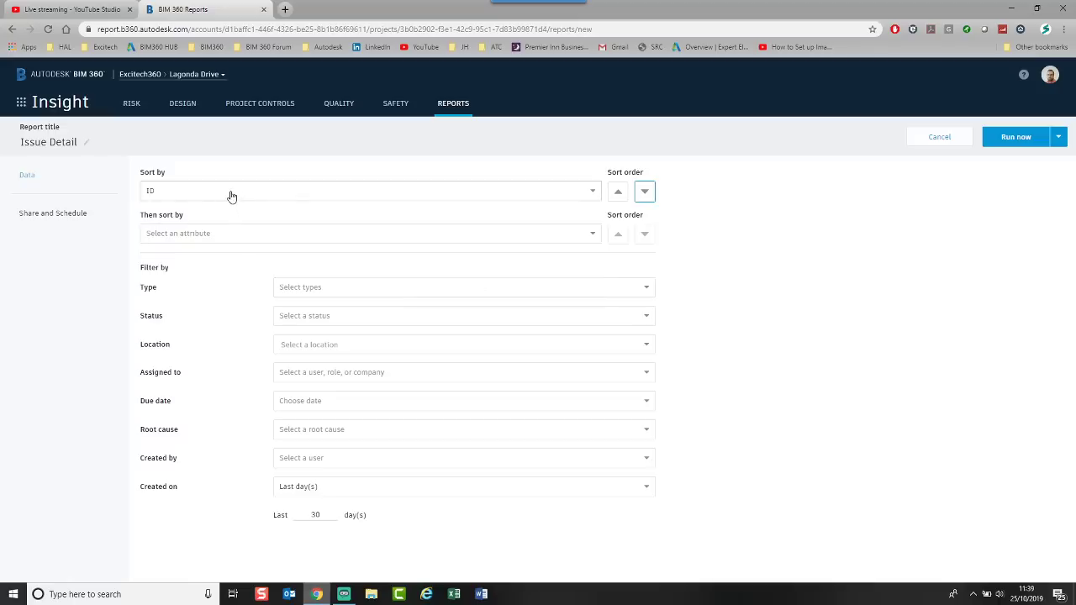
Filter the report to Open status, leaving the issue type unrestricted after trying Design.
{"action": "left_click", "coordinate": [625, 288]}
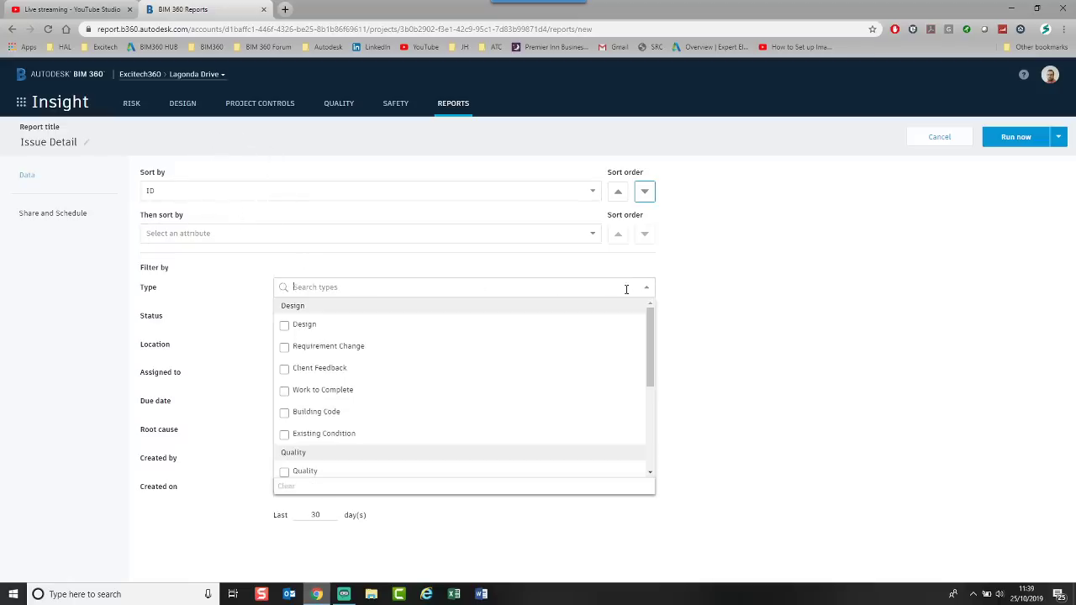
{"action": "left_click", "coordinate": [305, 325]}
{"action": "left_click", "coordinate": [305, 325]}
{"action": "scroll", "coordinate": [295, 351], "scroll_direction": "down", "scroll_amount": 5}
{"action": "left_click", "coordinate": [731, 294]}
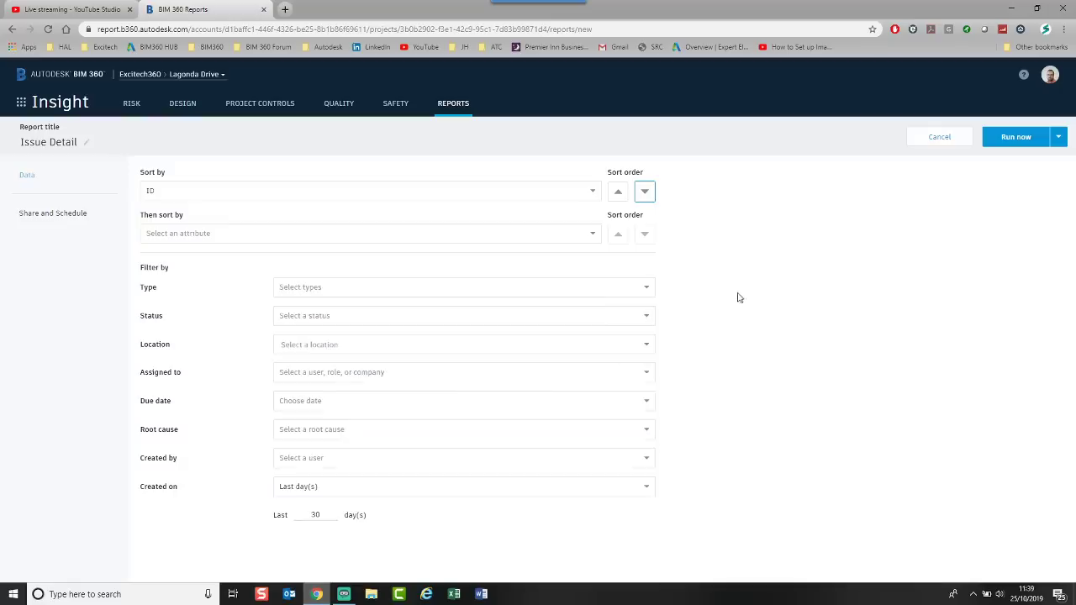
{"action": "left_click", "coordinate": [594, 315]}
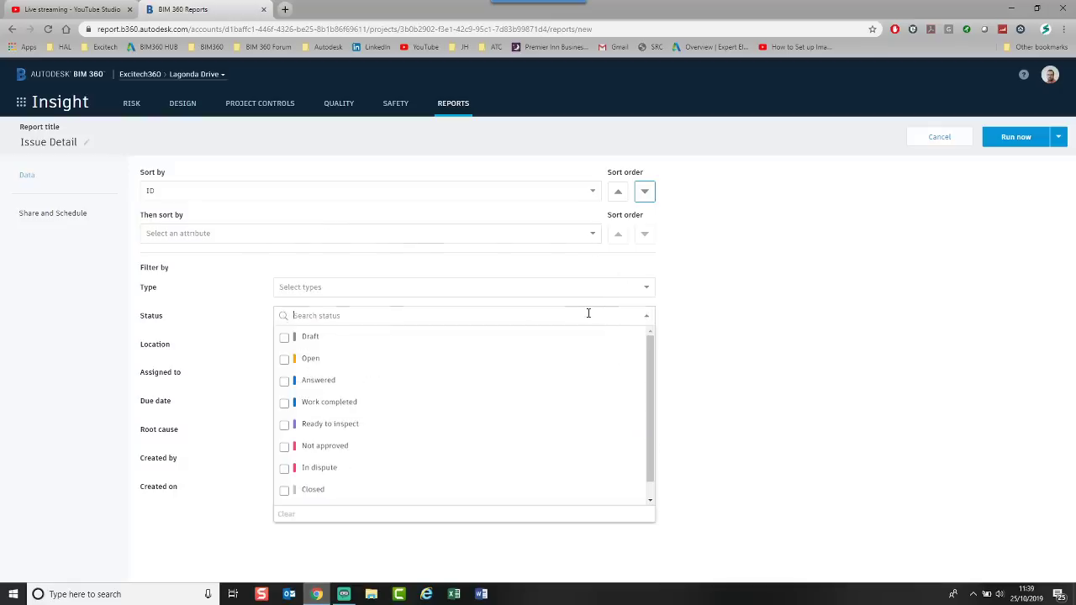
{"action": "left_click", "coordinate": [290, 359]}
{"action": "left_click", "coordinate": [783, 332]}
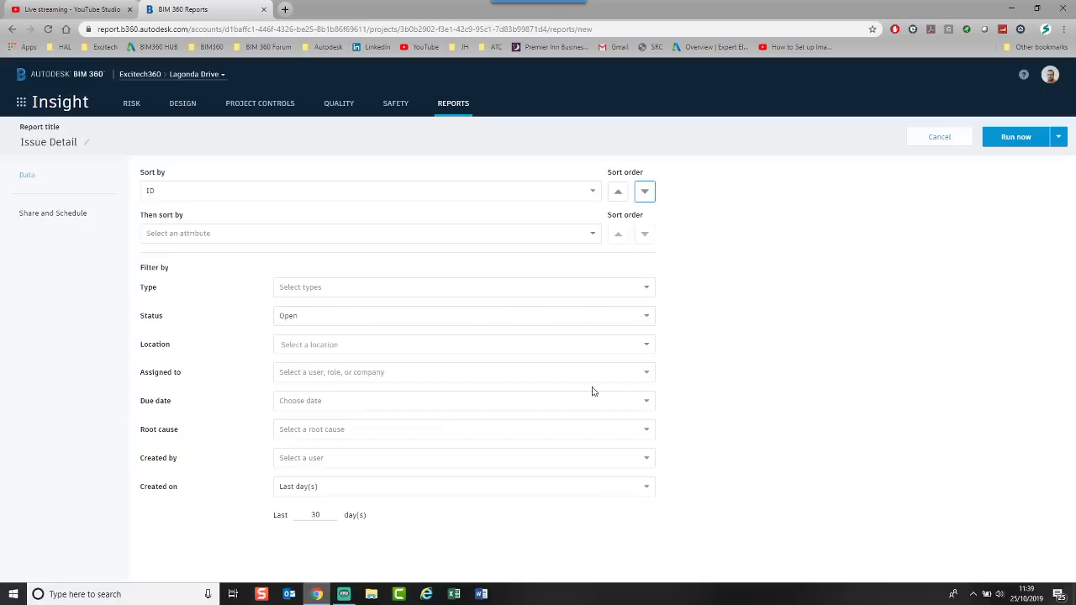
Try a First Floor location filter, then remove it so locations stay unrestricted.
{"action": "left_click", "coordinate": [639, 348]}
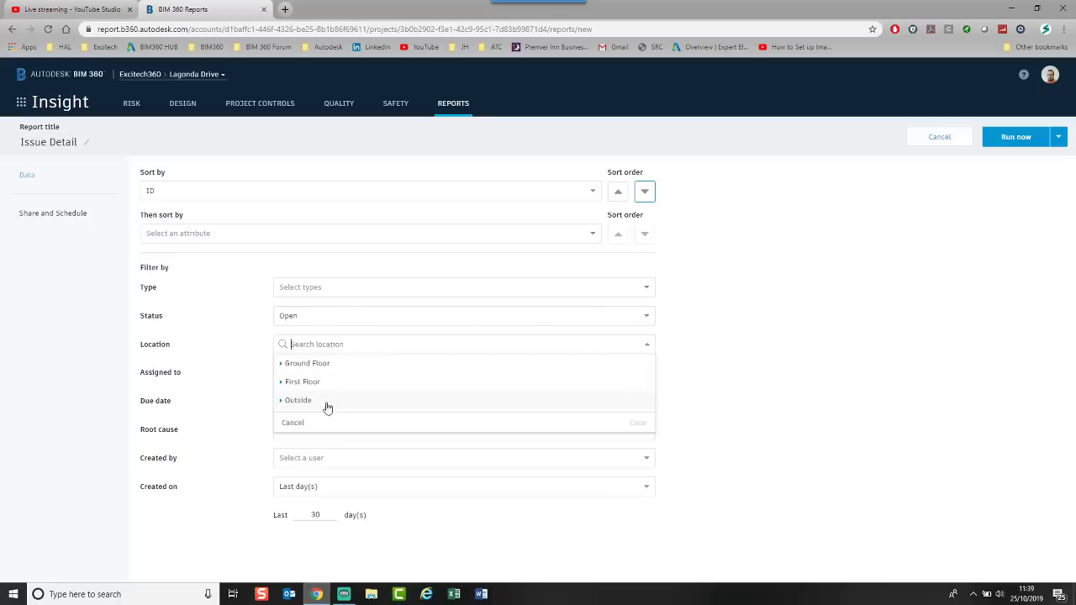
{"action": "left_click", "coordinate": [281, 364]}
{"action": "left_click", "coordinate": [281, 367]}
{"action": "double_click", "coordinate": [283, 366]}
{"action": "left_click", "coordinate": [308, 382]}
{"action": "left_click", "coordinate": [387, 349]}
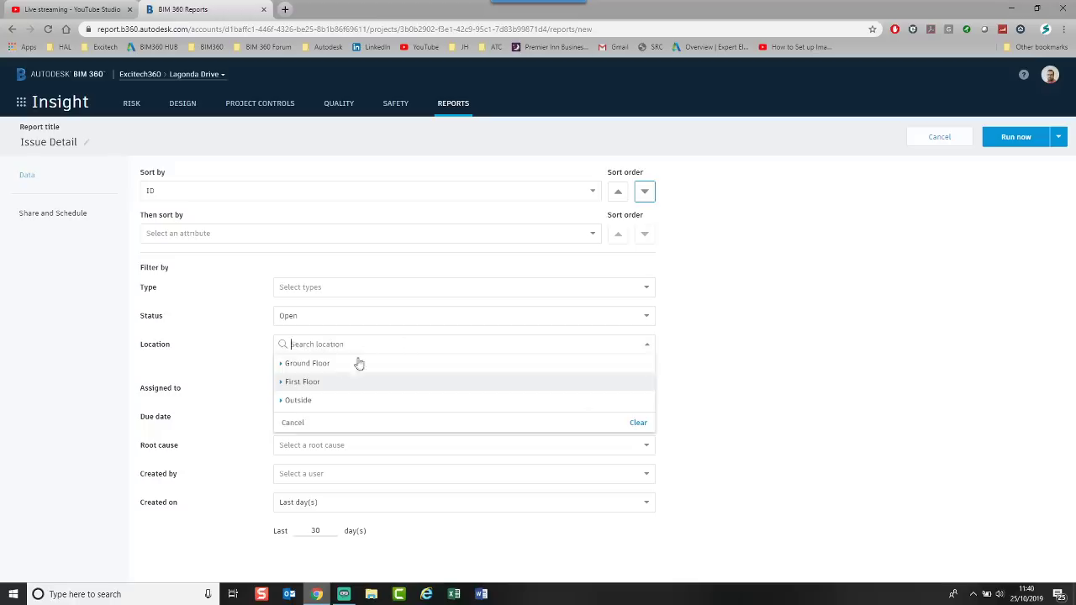
{"action": "left_click", "coordinate": [292, 424]}
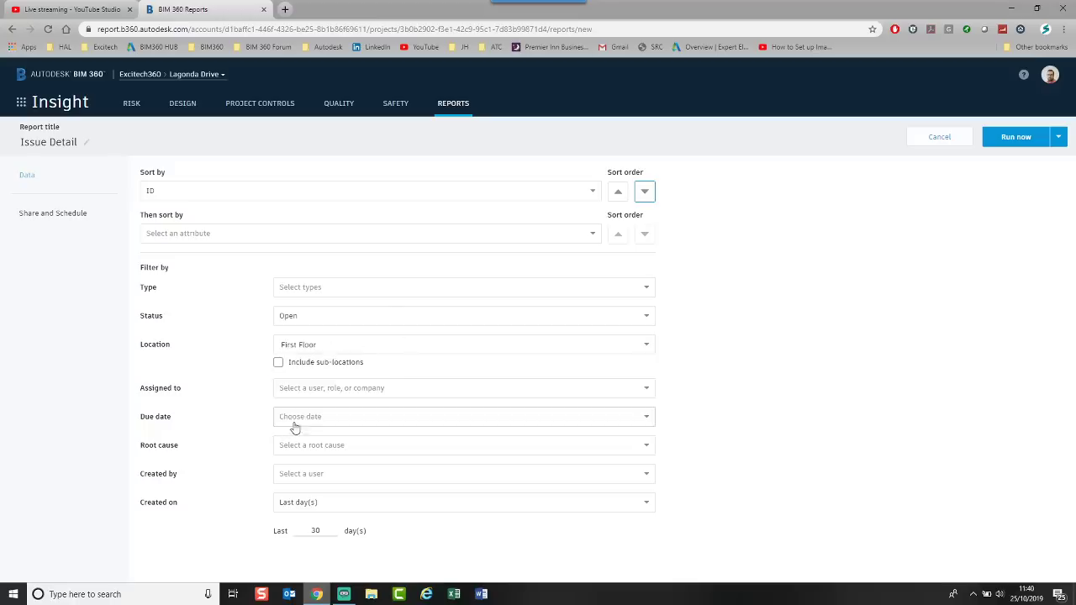
{"action": "left_click", "coordinate": [636, 349]}
{"action": "left_click", "coordinate": [637, 424]}
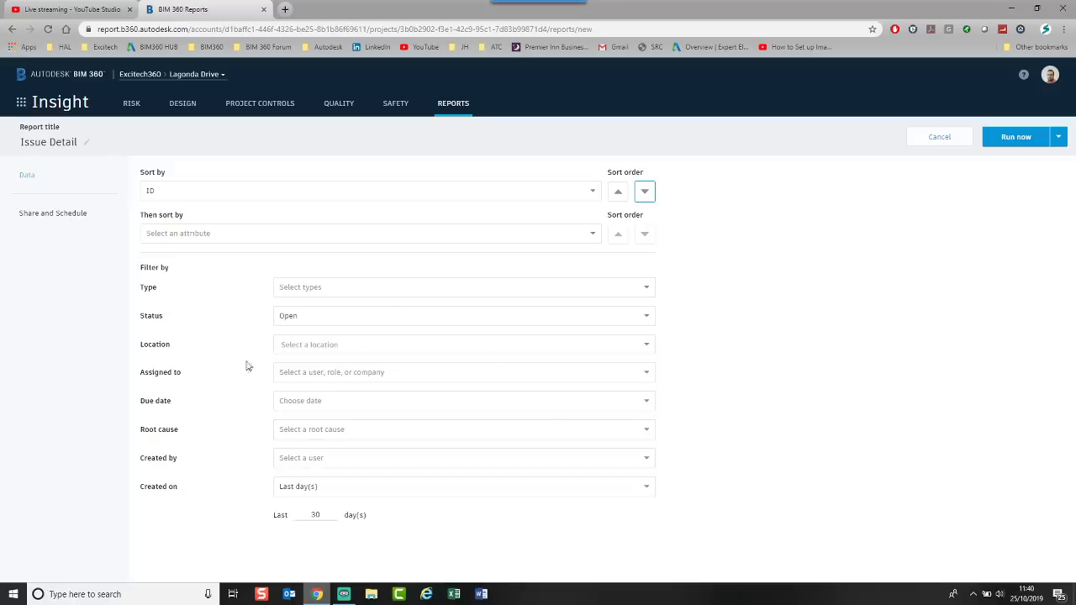
Browse the Assigned to list without choosing any assignee.
{"action": "left_click", "coordinate": [547, 381]}
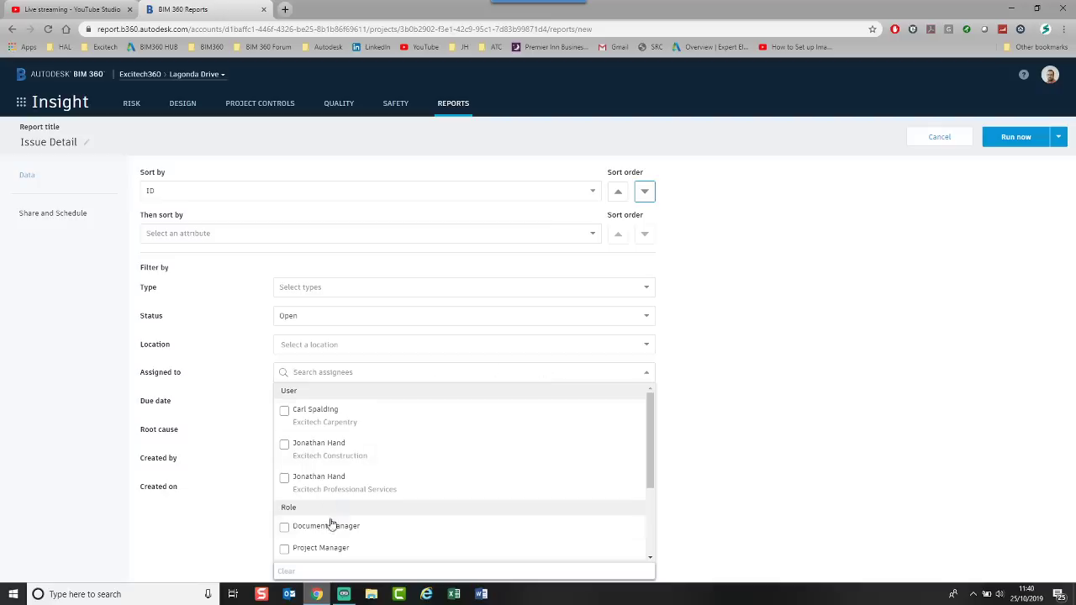
{"action": "scroll", "coordinate": [328, 456], "scroll_direction": "down", "scroll_amount": 3}
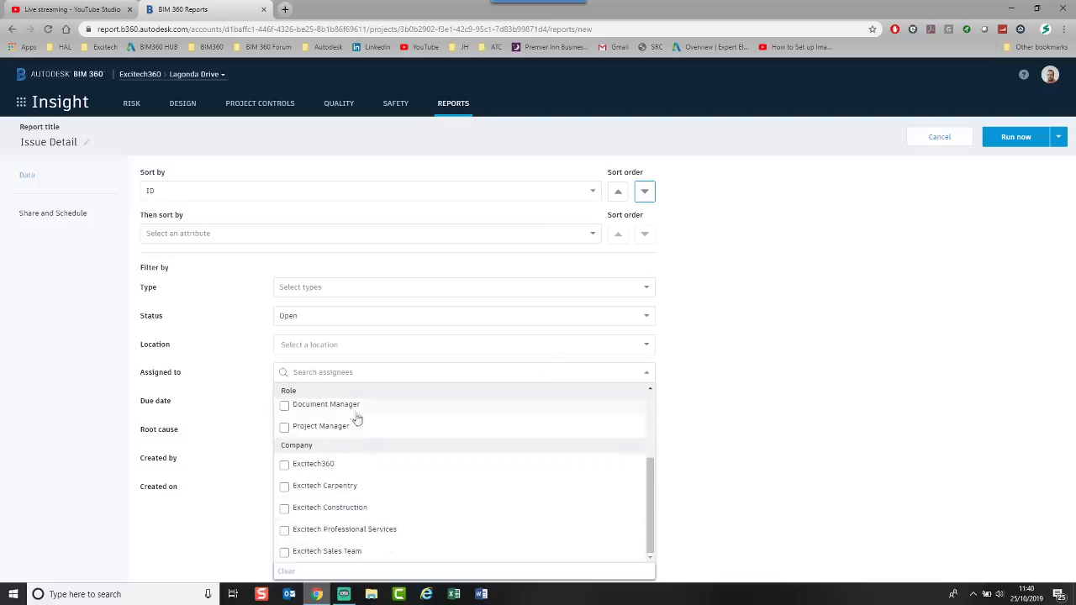
{"action": "scroll", "coordinate": [358, 444], "scroll_direction": "up", "scroll_amount": 2}
{"action": "scroll", "coordinate": [336, 458], "scroll_direction": "down", "scroll_amount": 2}
Check the assignee and due date filters, leaving both unset.
{"action": "left_click", "coordinate": [804, 368]}
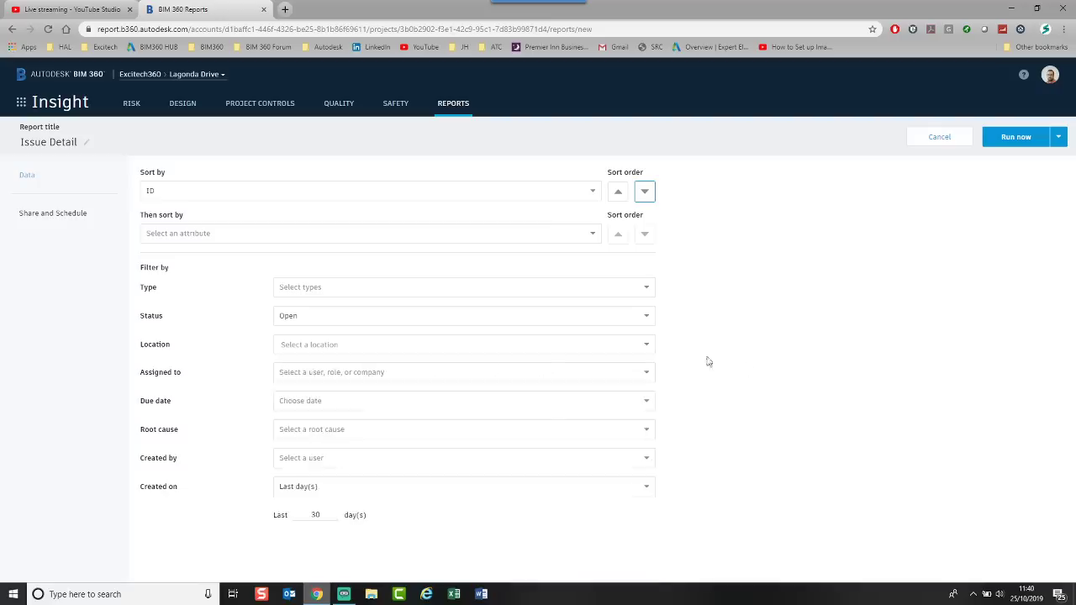
{"action": "left_click", "coordinate": [307, 403]}
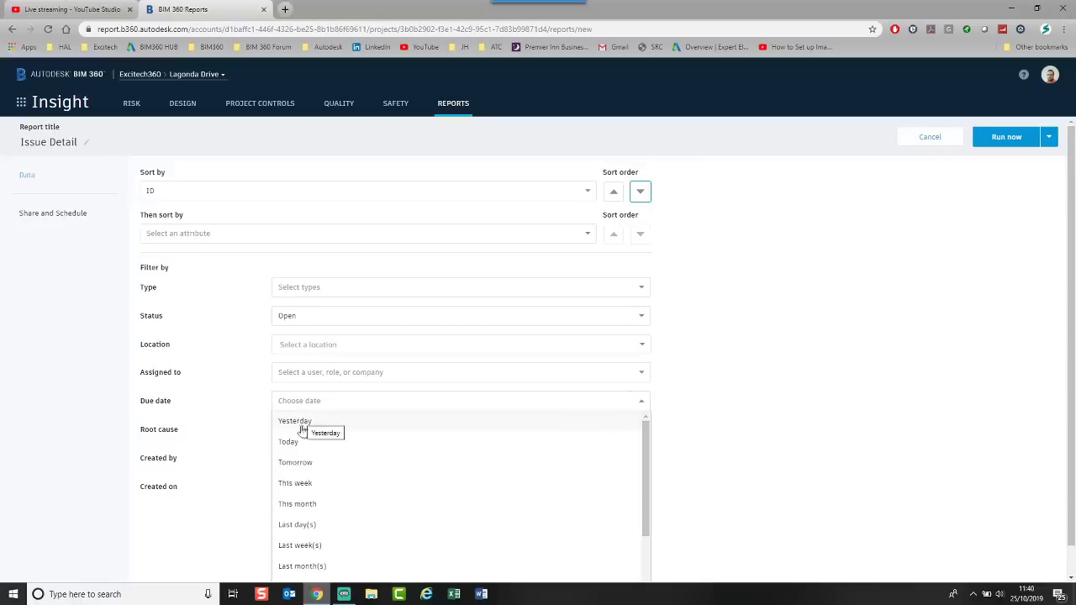
{"action": "scroll", "coordinate": [302, 425], "scroll_direction": "down", "scroll_amount": 3}
{"action": "scroll", "coordinate": [317, 513], "scroll_direction": "down", "scroll_amount": 1}
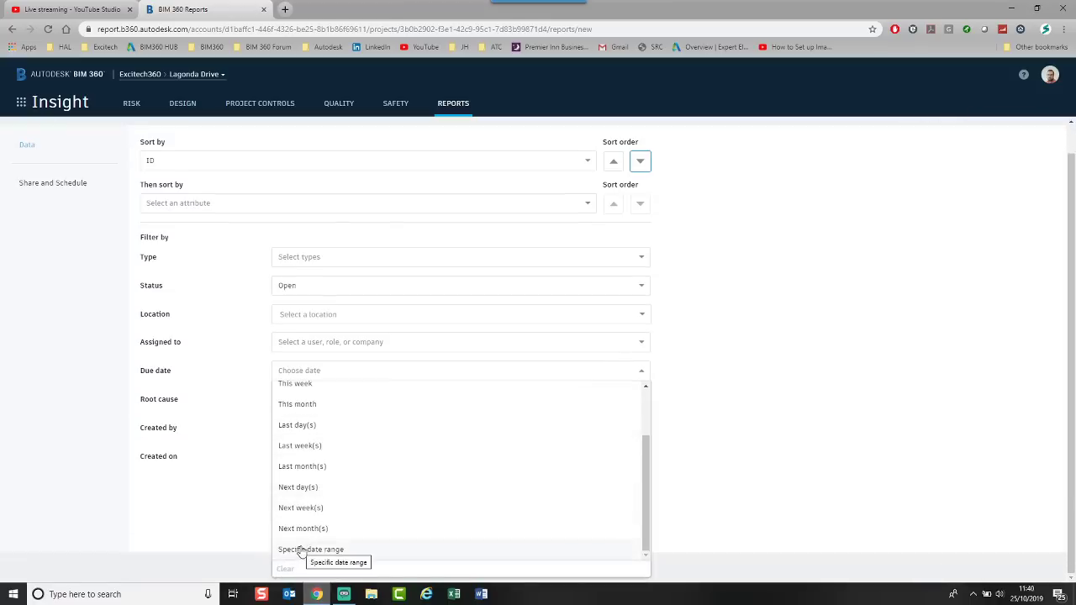
{"action": "left_click", "coordinate": [715, 345]}
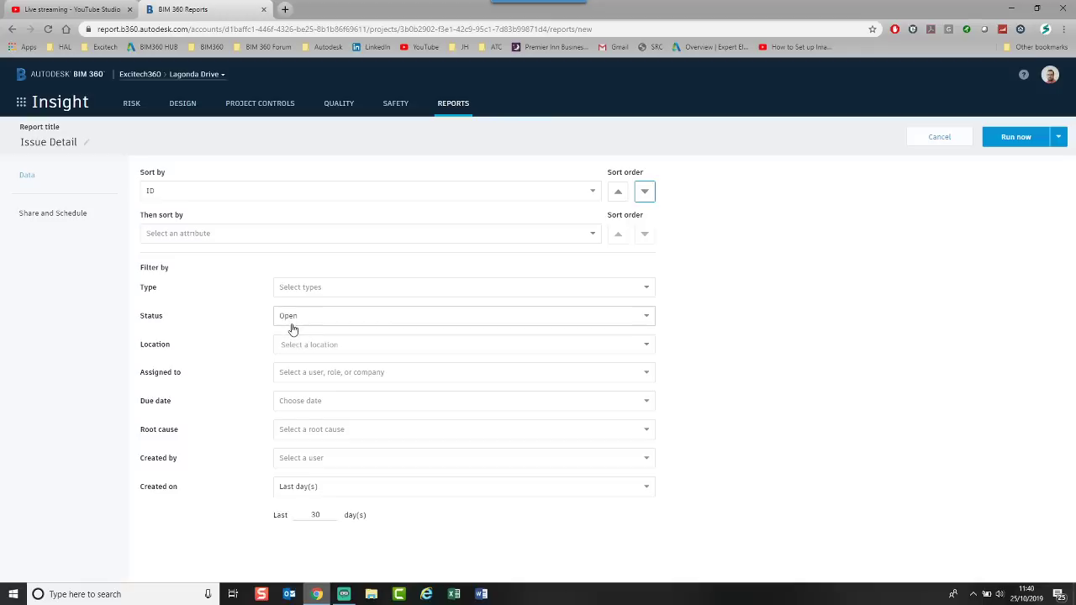
Clear the 30-day Created on filter so only the Open status filter remains.
{"action": "key", "text": "ctrl"}
{"action": "key", "text": "ctrl"}
{"action": "double_click", "coordinate": [316, 515]}
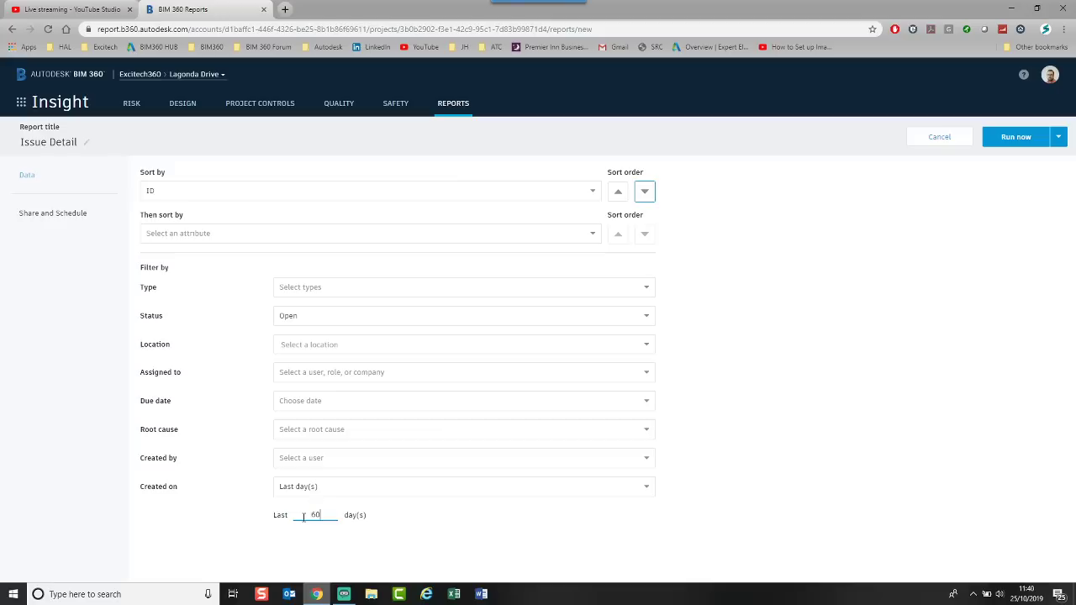
{"action": "left_click", "coordinate": [401, 489]}
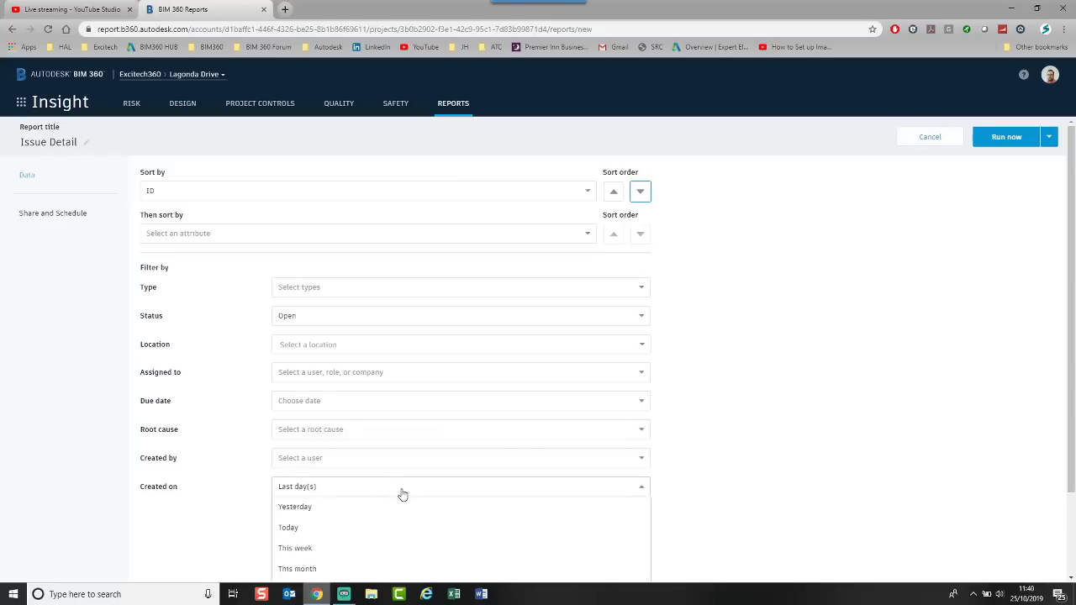
{"action": "scroll", "coordinate": [383, 501], "scroll_direction": "down", "scroll_amount": 1}
{"action": "left_click", "coordinate": [287, 571]}
{"action": "left_click", "coordinate": [712, 439]}
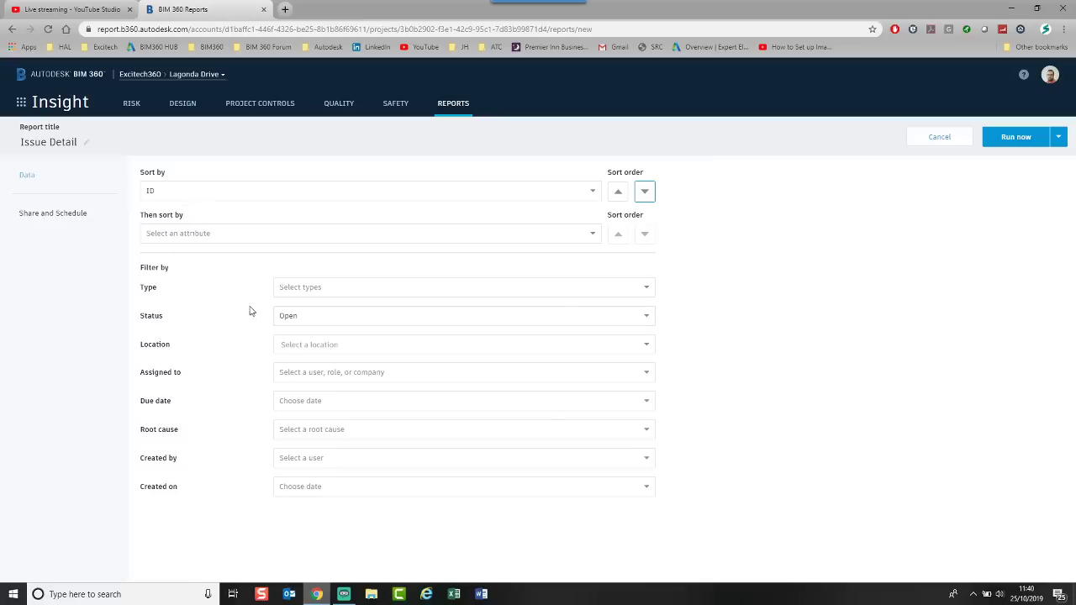
Retitle the report from 'Issue Detail' to '25th Oct - All Open Issues'.
{"action": "left_click", "coordinate": [1058, 137]}
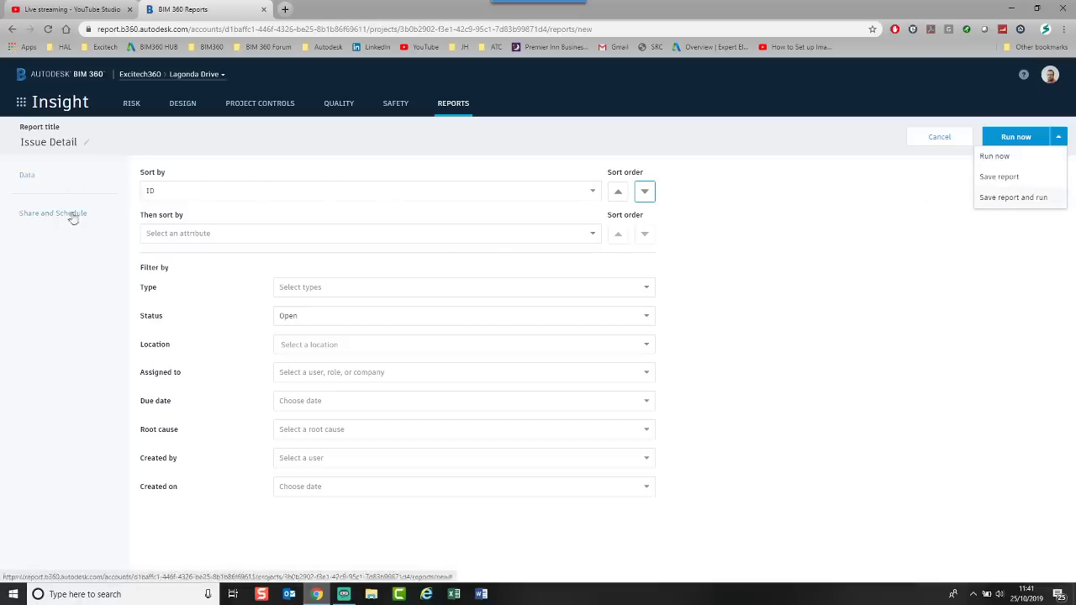
{"action": "left_click", "coordinate": [821, 204]}
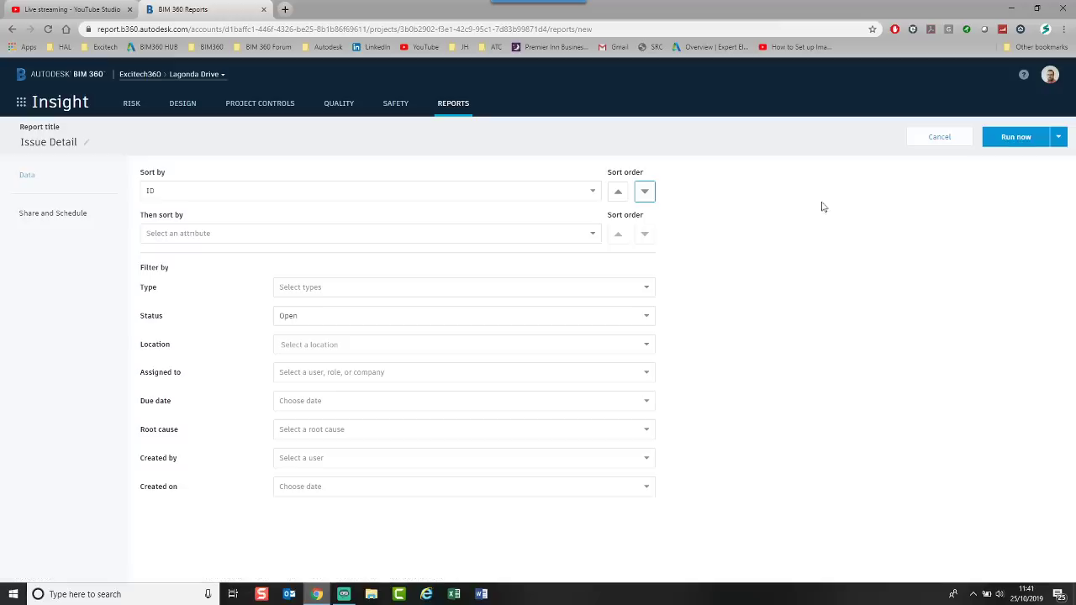
{"action": "left_click", "coordinate": [86, 142]}
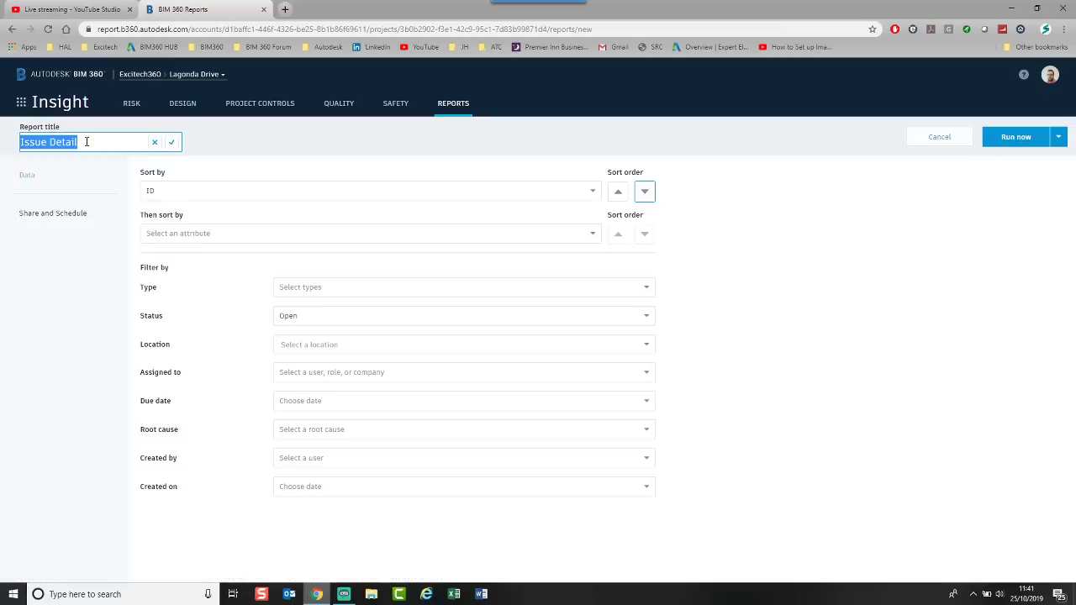
{"action": "key", "text": "BackSpace"}
{"action": "type", "text": "25th Oct - All Open Issues"}
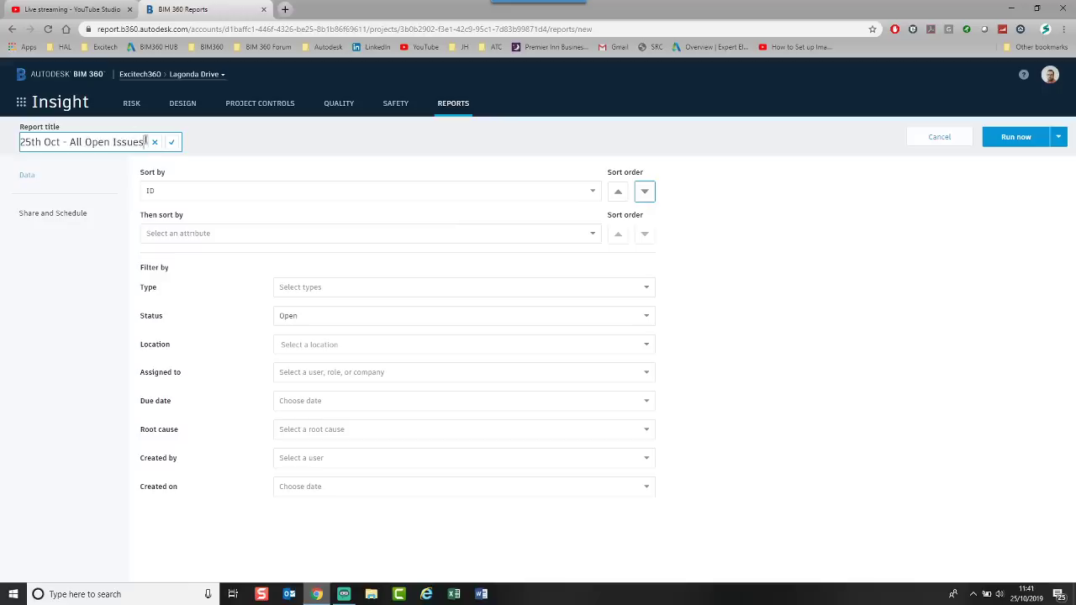
{"action": "left_click", "coordinate": [171, 142]}
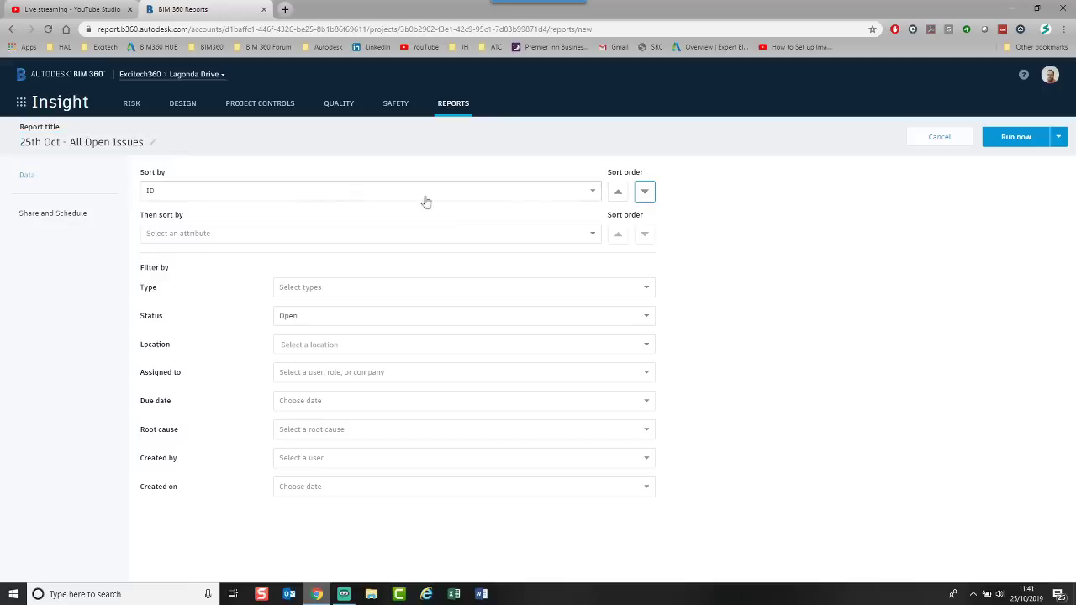
Run the 25th Oct - All Open Issues report and dismiss the preparing notification.
{"action": "left_click", "coordinate": [1024, 147]}
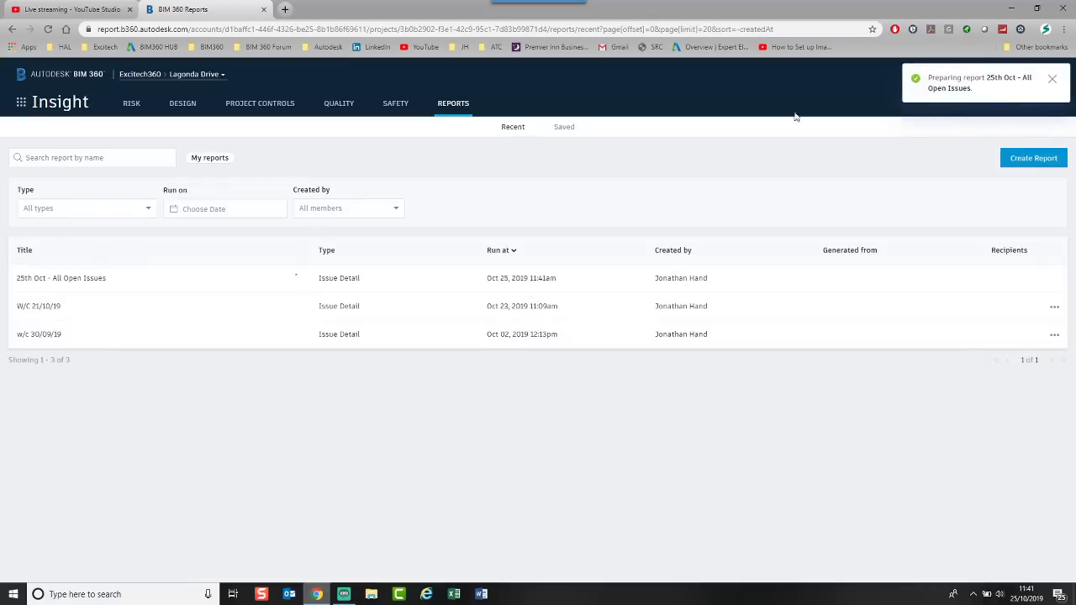
{"action": "left_click", "coordinate": [301, 284]}
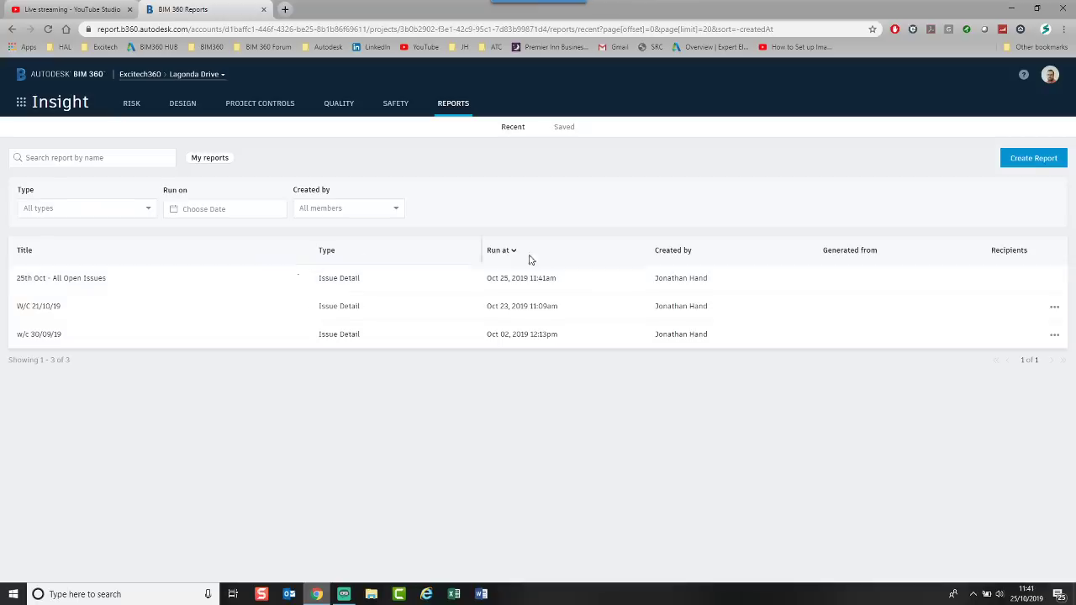
Start a new RFI Detail report, keeping it sorted by ID.
{"action": "left_click", "coordinate": [1033, 162]}
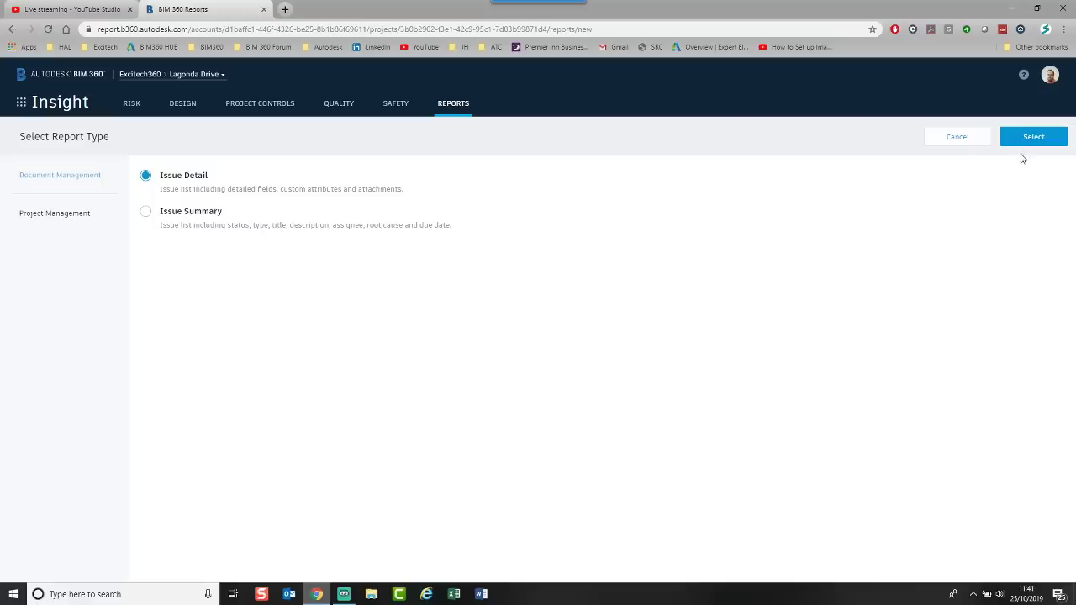
{"action": "left_click", "coordinate": [26, 214]}
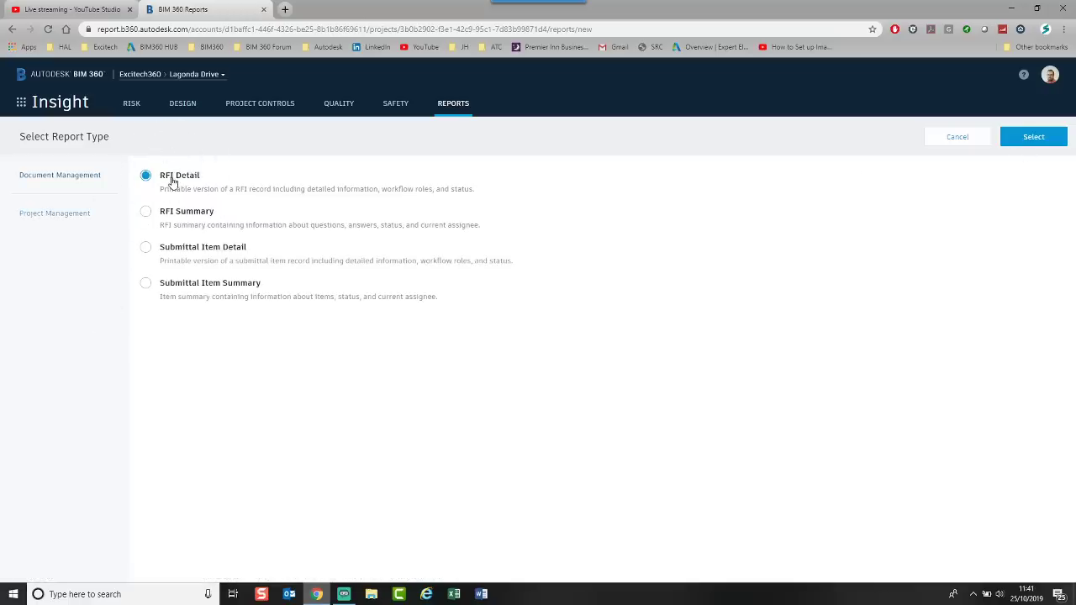
{"action": "left_click", "coordinate": [1032, 137]}
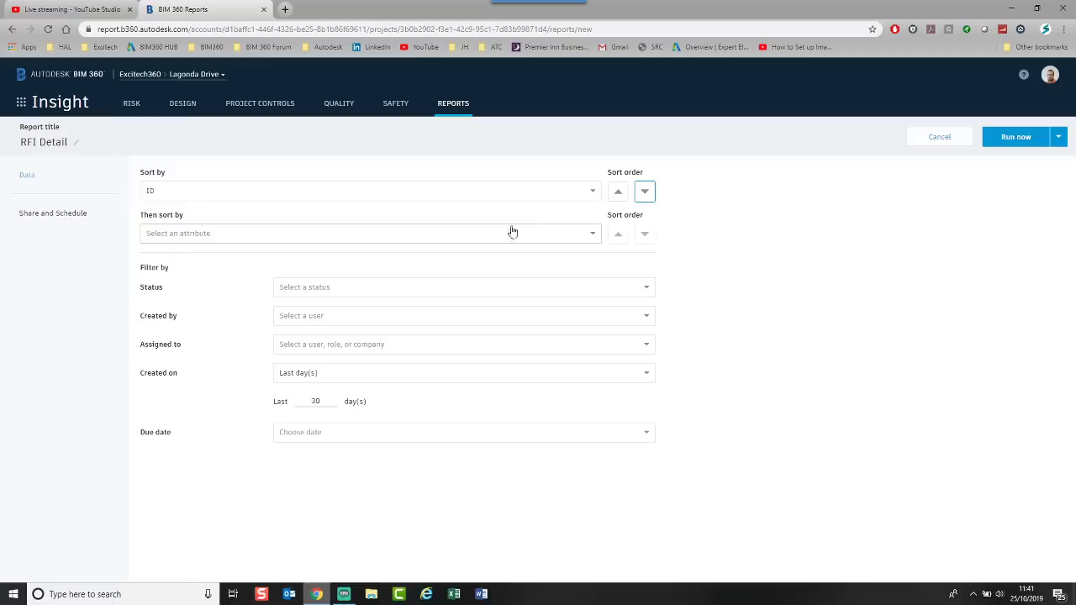
{"action": "left_click", "coordinate": [570, 203]}
{"action": "left_click", "coordinate": [547, 195]}
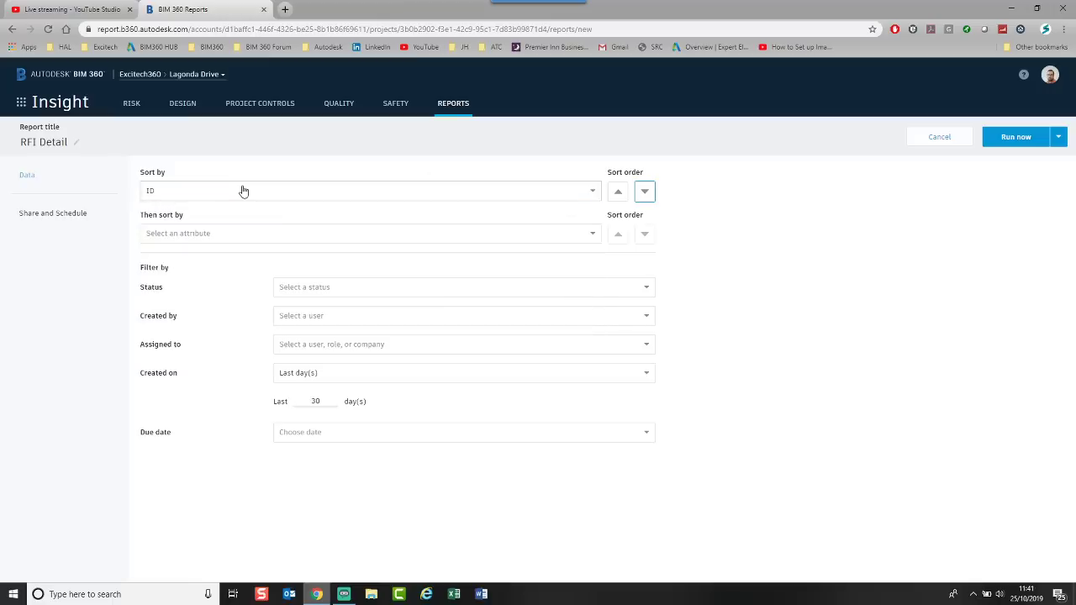
Filter to Submitted and Open RFIs, clear Created on, and title it 'All Open and Submitted RFIs'.
{"action": "left_click", "coordinate": [647, 287]}
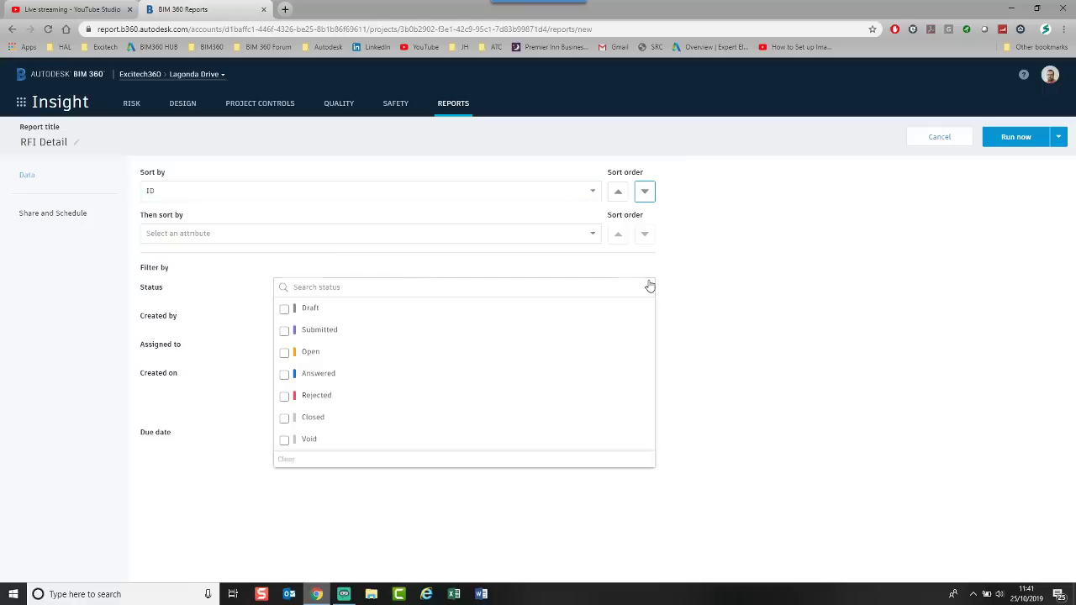
{"action": "left_click", "coordinate": [284, 331]}
{"action": "left_click", "coordinate": [284, 354]}
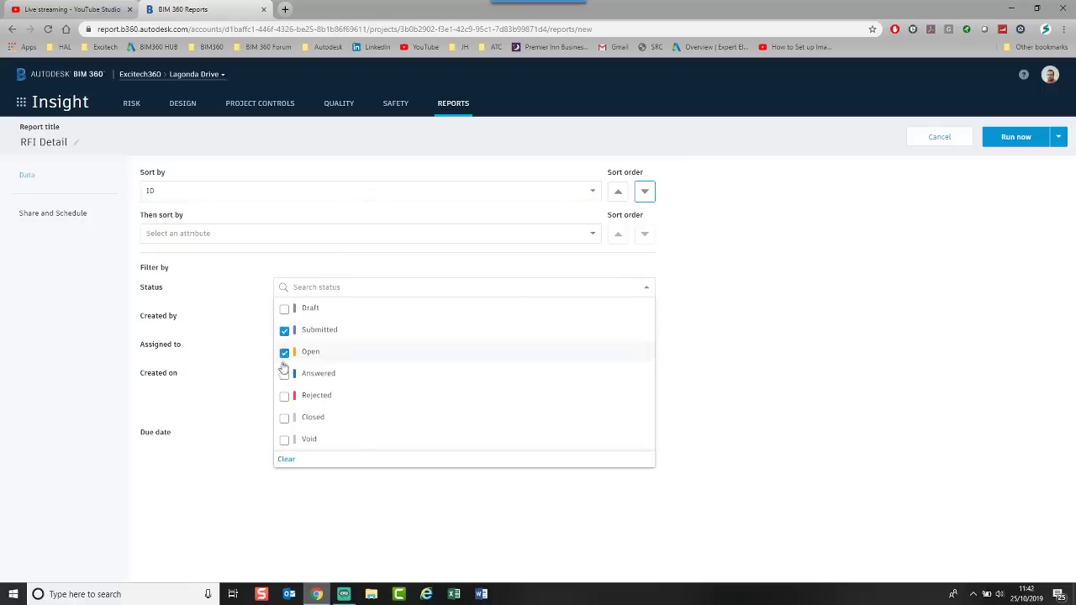
{"action": "left_click", "coordinate": [728, 403]}
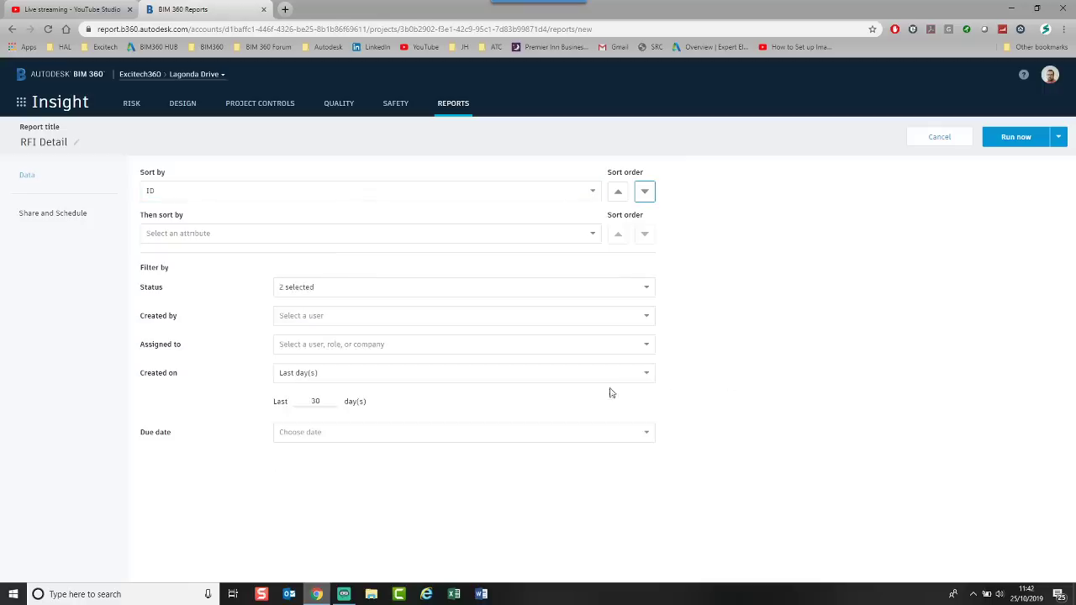
{"action": "left_click", "coordinate": [574, 321]}
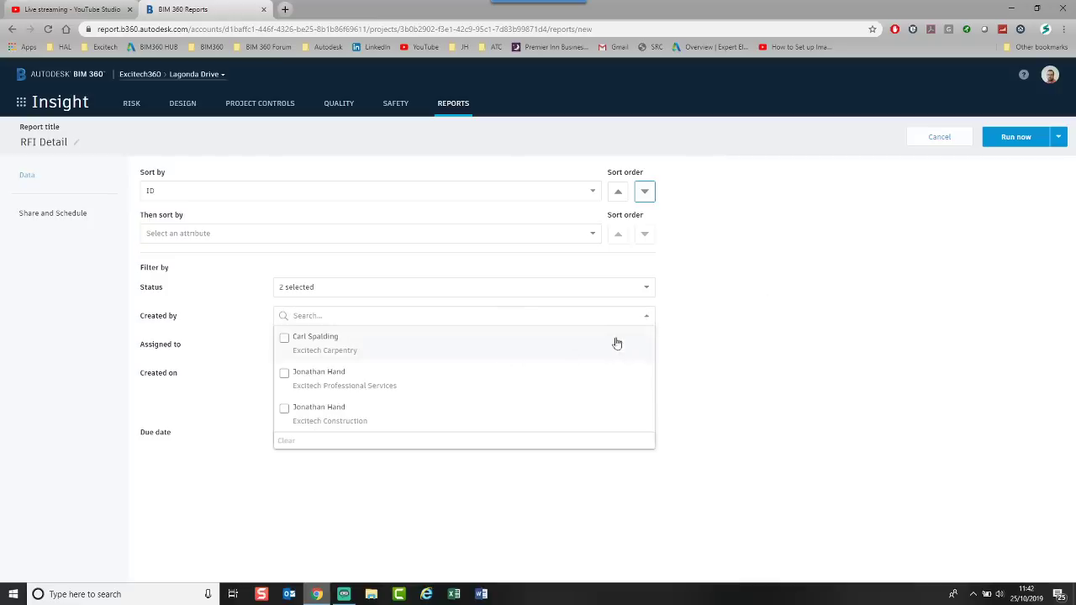
{"action": "left_click", "coordinate": [782, 321]}
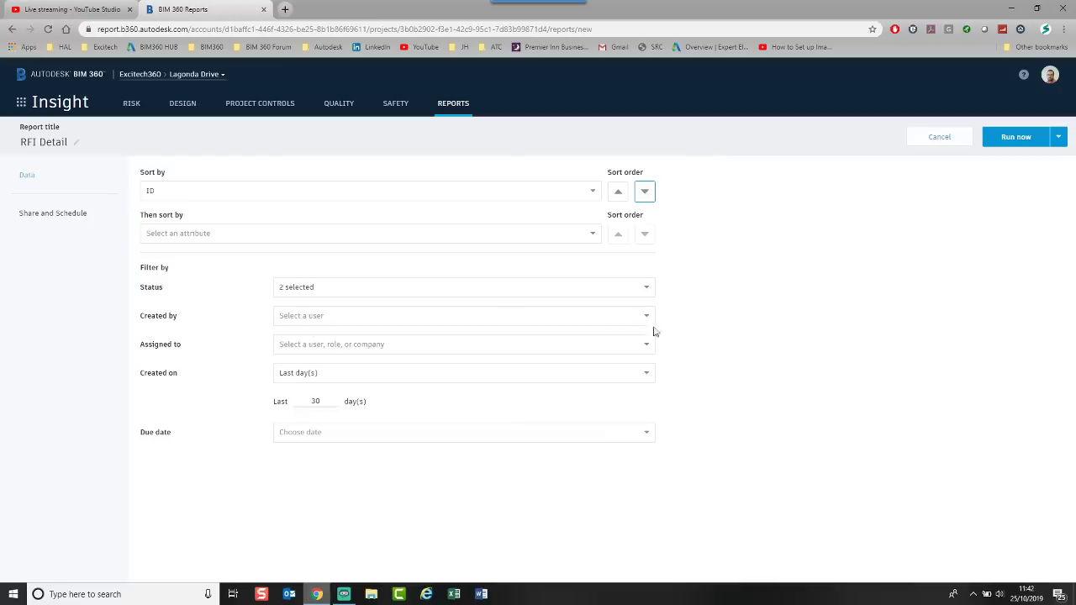
{"action": "left_click", "coordinate": [411, 380]}
{"action": "left_click", "coordinate": [287, 558]}
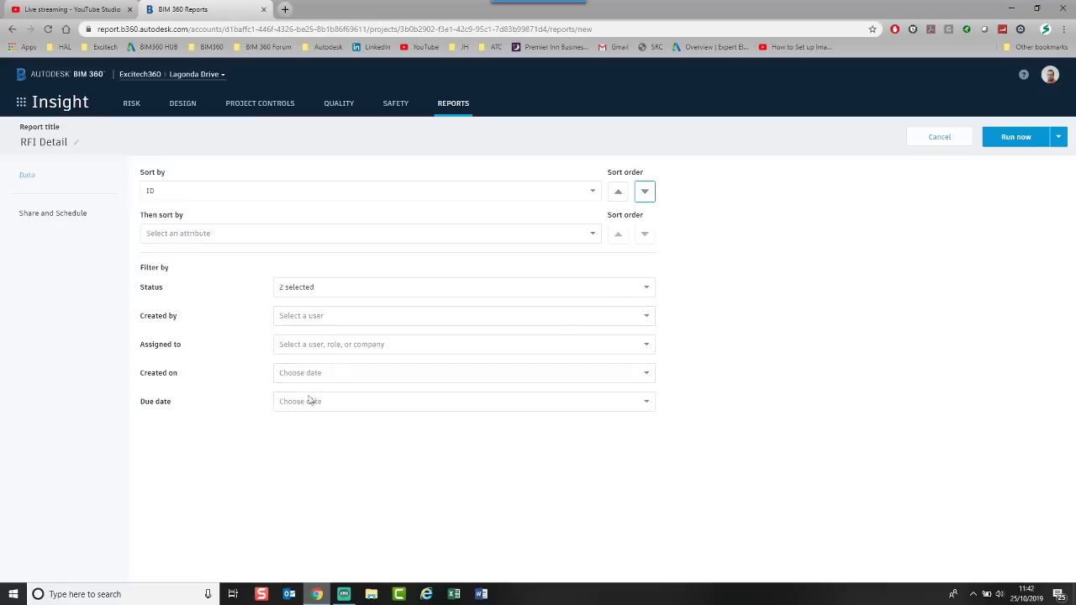
{"action": "left_click", "coordinate": [73, 143]}
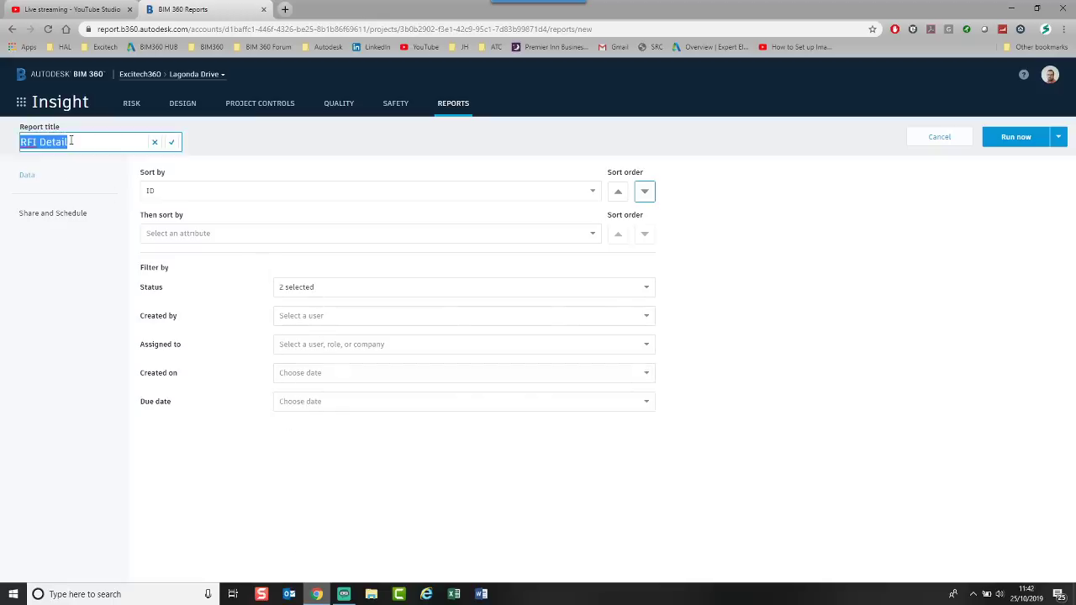
{"action": "type", "text": "All Open and Submi"}
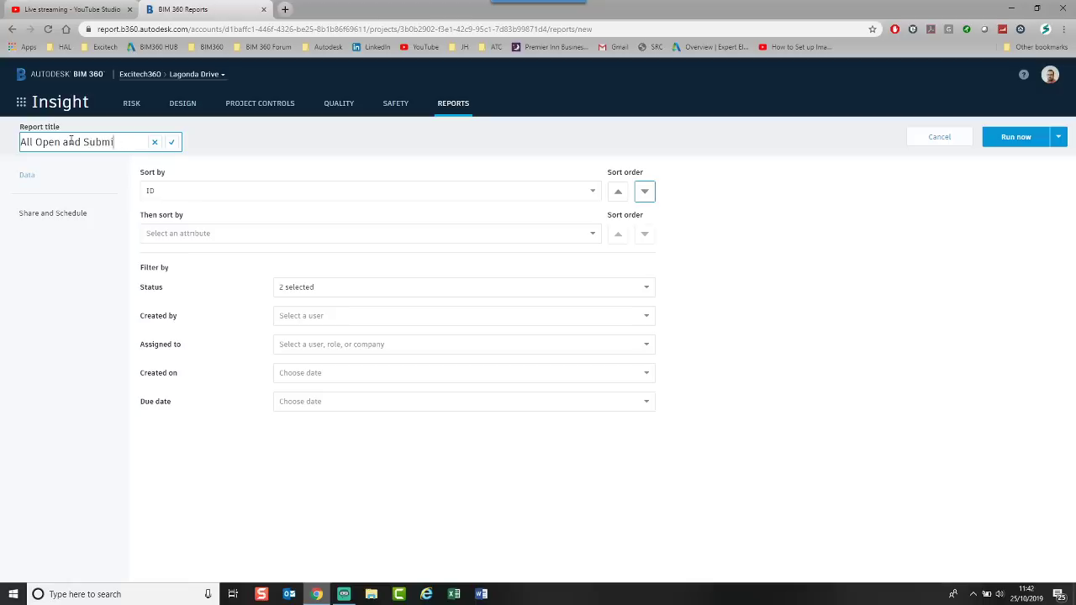
{"action": "type", "text": "tted RFIs"}
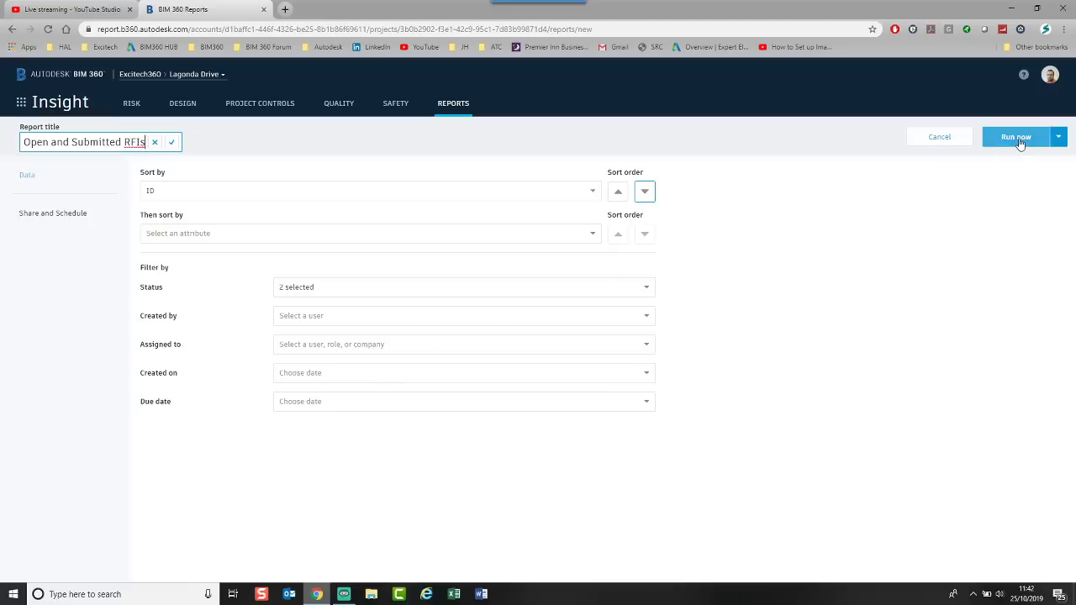
Share the RFI report with a project member.
{"action": "left_click", "coordinate": [69, 217]}
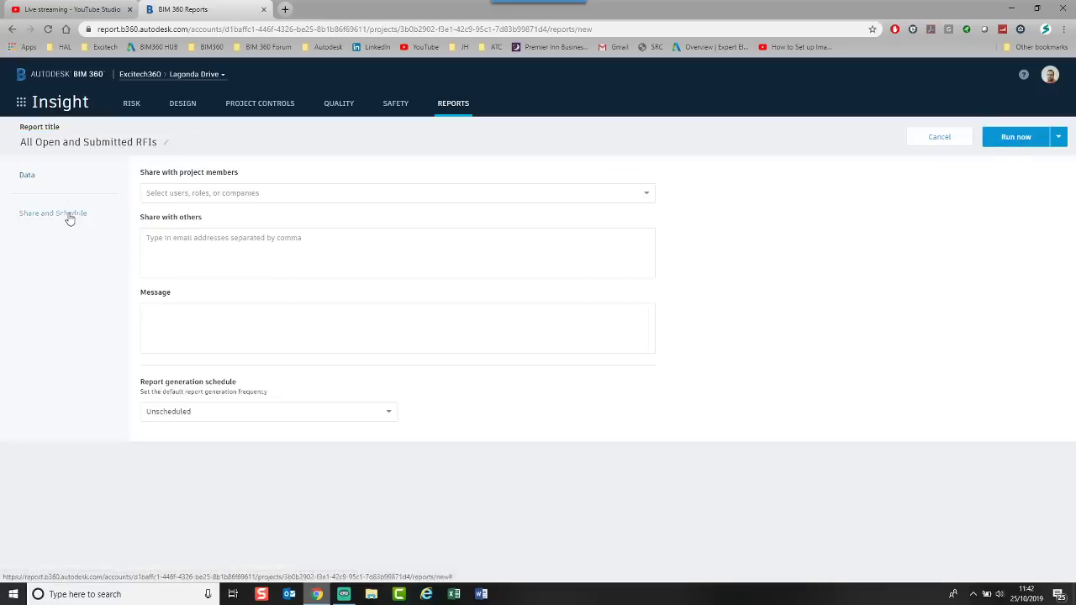
{"action": "left_click", "coordinate": [286, 192]}
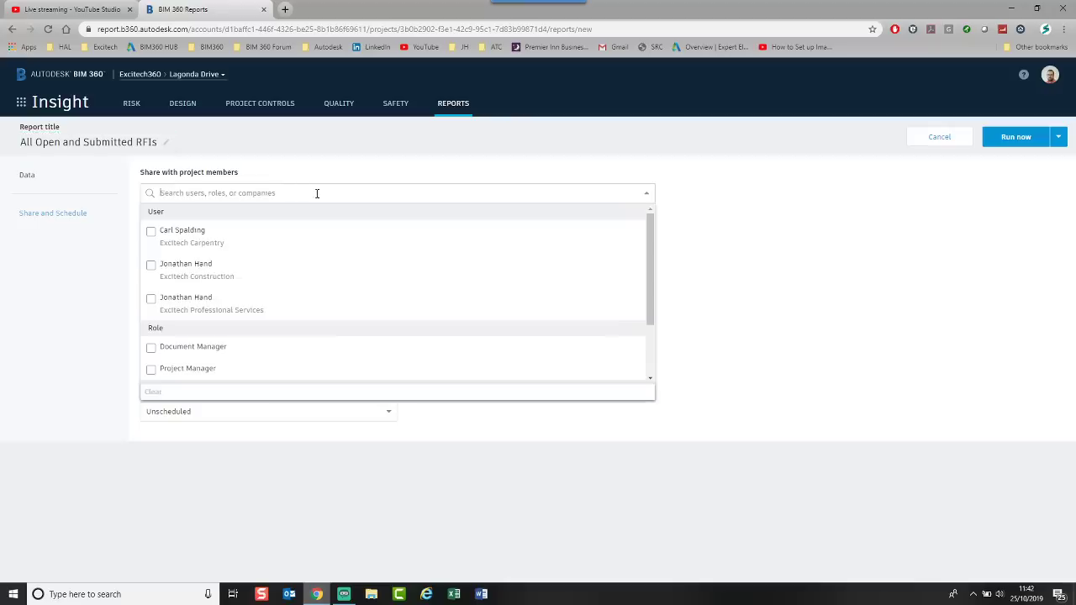
{"action": "left_click", "coordinate": [189, 306]}
{"action": "left_click", "coordinate": [845, 247]}
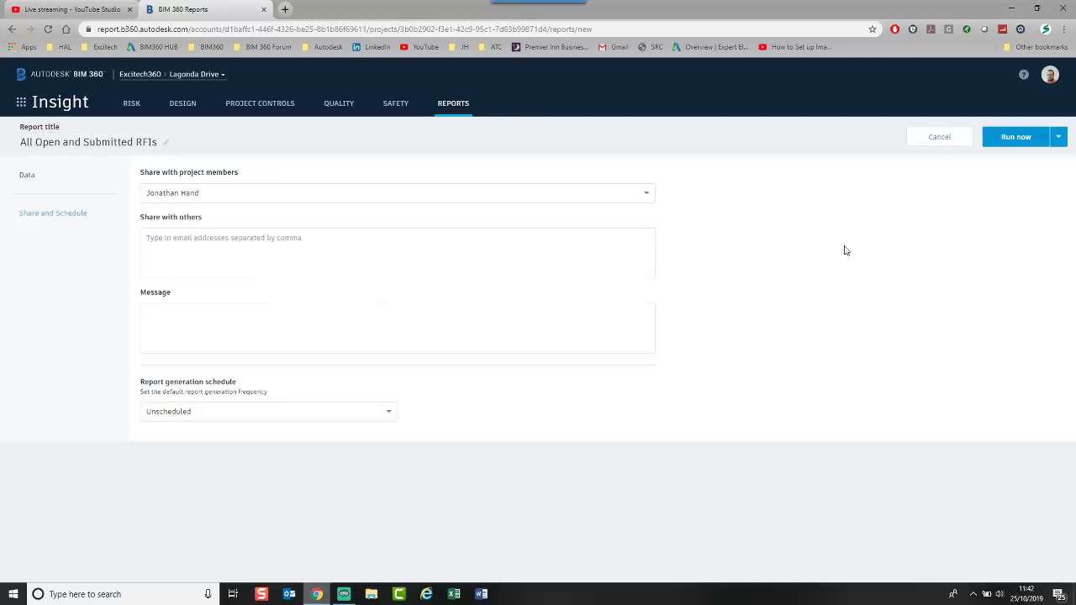
Schedule the report to run every week at 08:30 AM.
{"action": "left_click", "coordinate": [226, 411]}
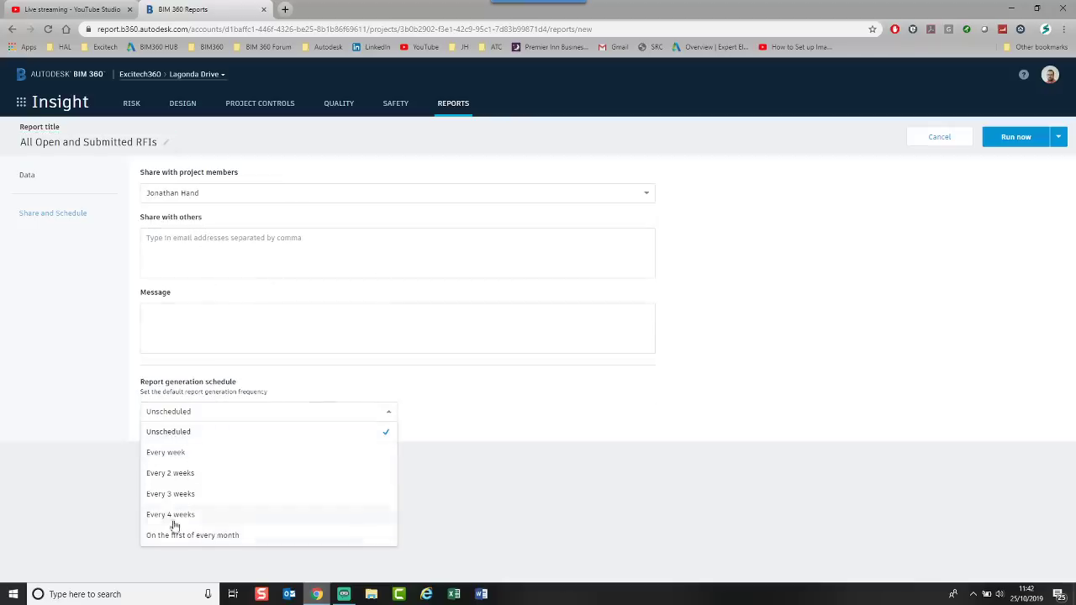
{"action": "left_click", "coordinate": [180, 454]}
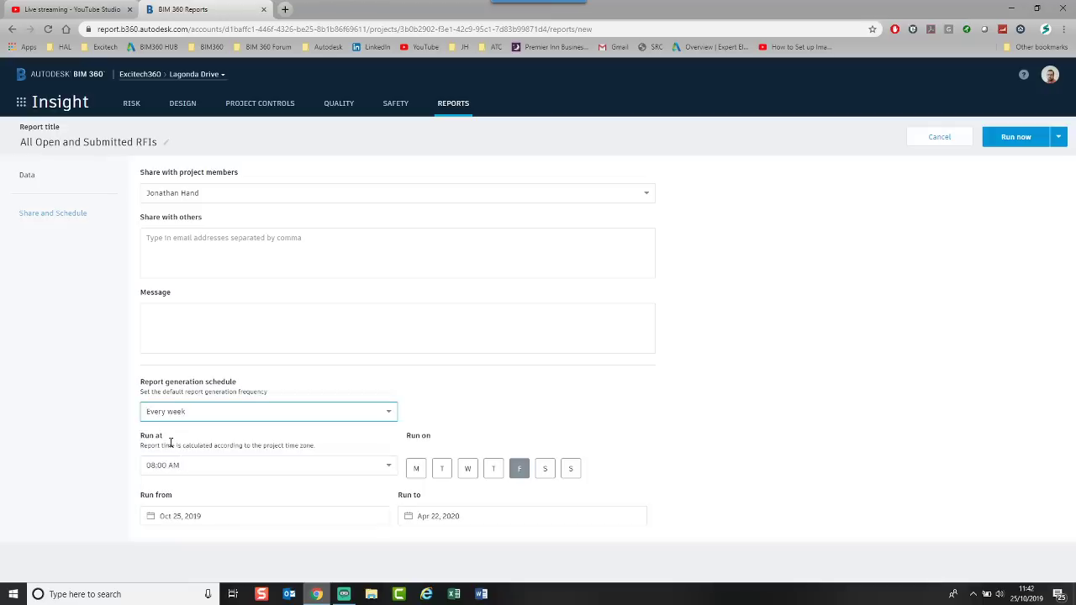
{"action": "left_click", "coordinate": [415, 472]}
{"action": "left_click", "coordinate": [518, 469]}
{"action": "left_click", "coordinate": [239, 467]}
{"action": "scroll", "coordinate": [202, 517], "scroll_direction": "down", "scroll_amount": 3}
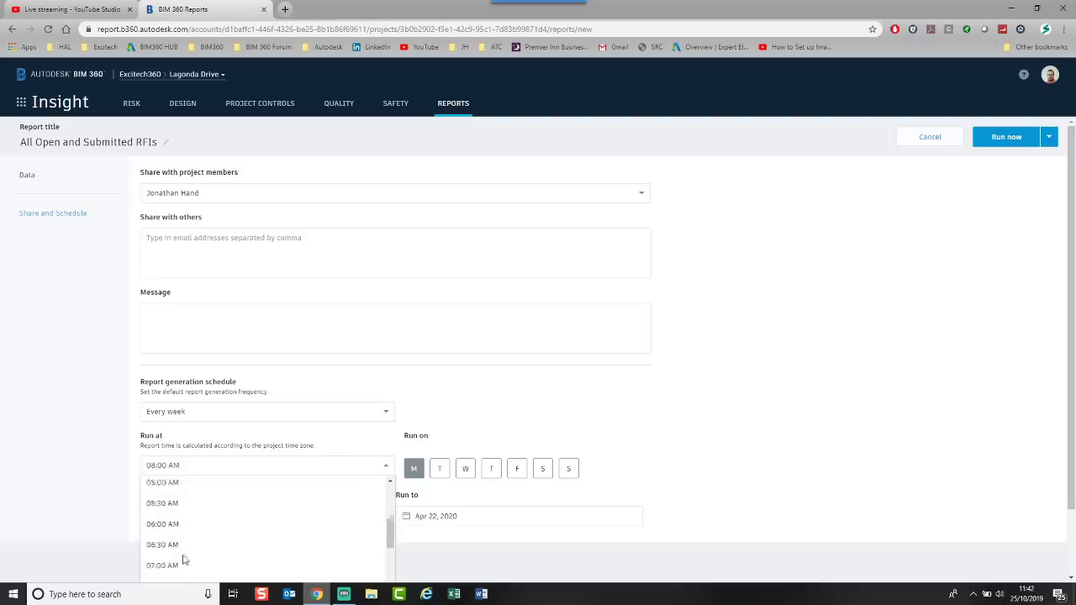
{"action": "scroll", "coordinate": [177, 552], "scroll_direction": "down", "scroll_amount": 2}
{"action": "left_click", "coordinate": [174, 555]}
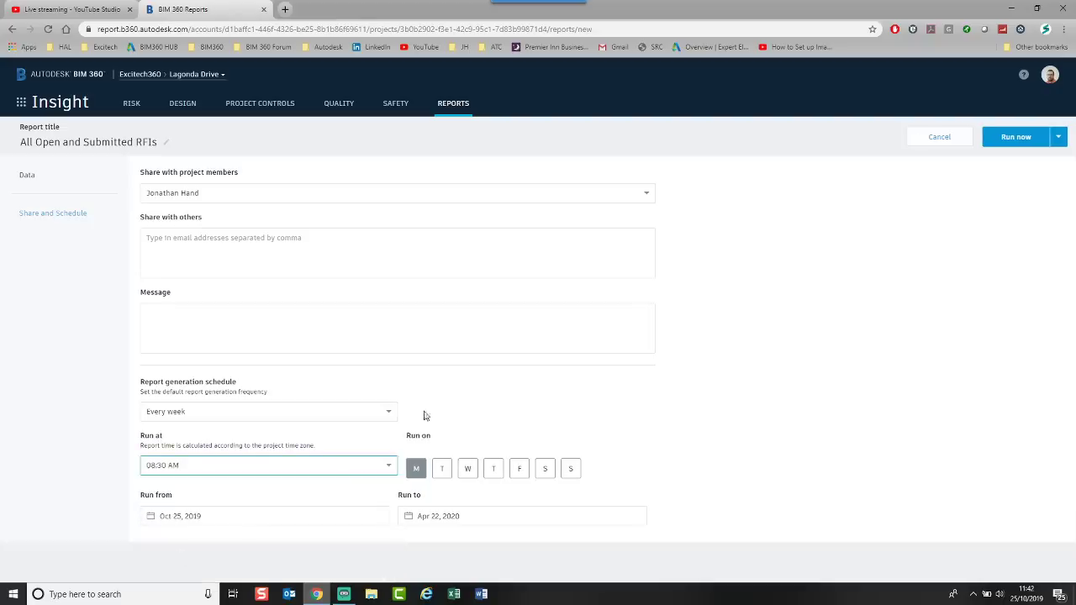
{"action": "left_click", "coordinate": [435, 402]}
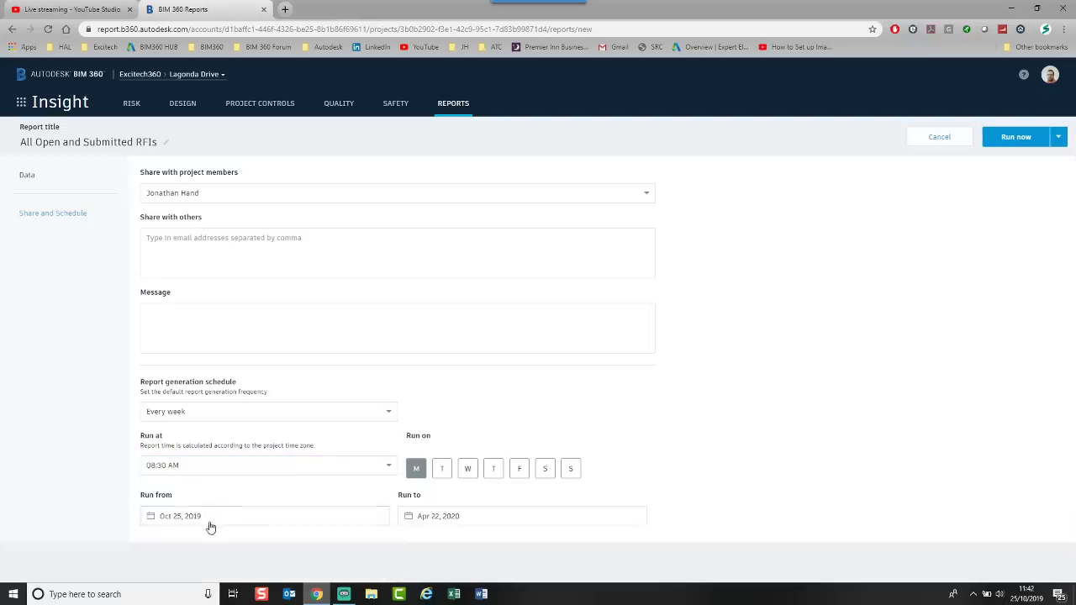
End the schedule on Dec 31, 2019, running on Mondays and Fridays only.
{"action": "left_click", "coordinate": [489, 515]}
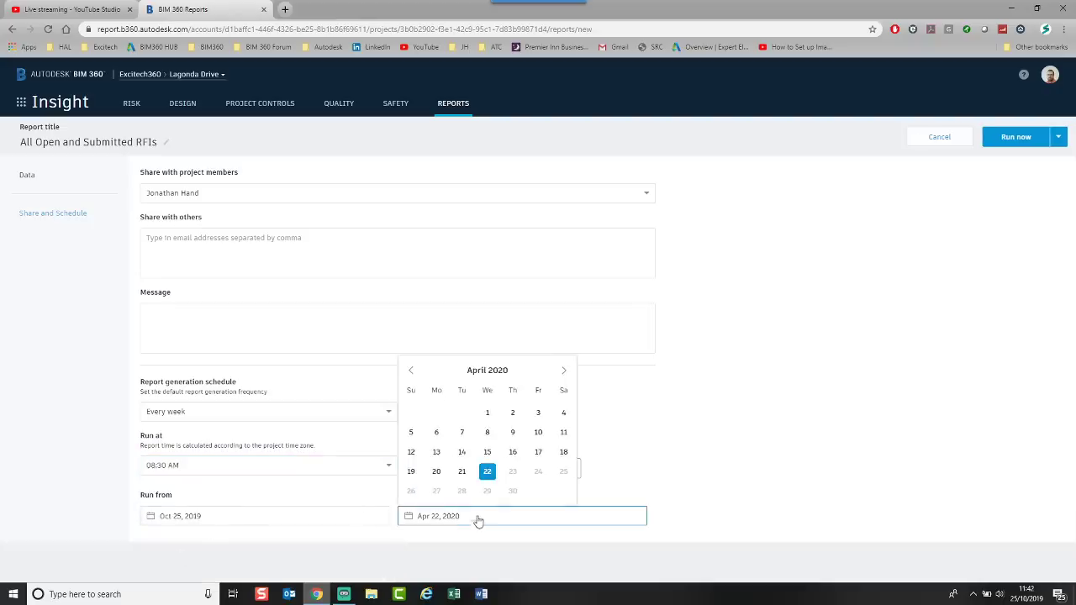
{"action": "left_click", "coordinate": [412, 371]}
{"action": "left_click", "coordinate": [412, 372]}
{"action": "left_click", "coordinate": [412, 372]}
{"action": "left_click", "coordinate": [412, 372]}
{"action": "left_click", "coordinate": [462, 491]}
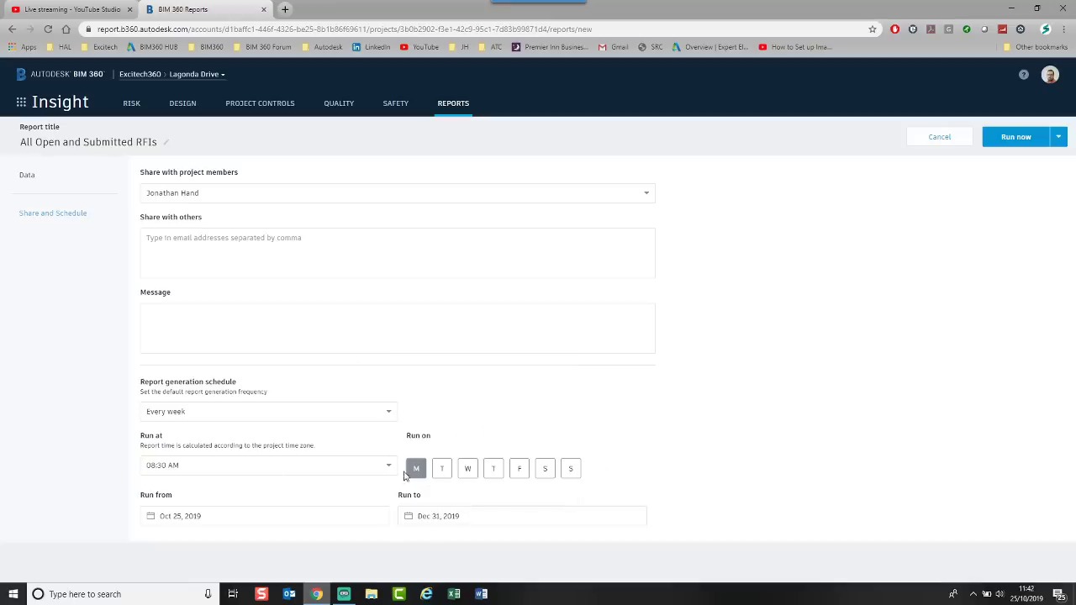
{"action": "left_click", "coordinate": [461, 471]}
{"action": "left_click", "coordinate": [520, 471]}
{"action": "left_click", "coordinate": [467, 468]}
Append ' - Mon & Fri' to the report title.
{"action": "left_click", "coordinate": [168, 141]}
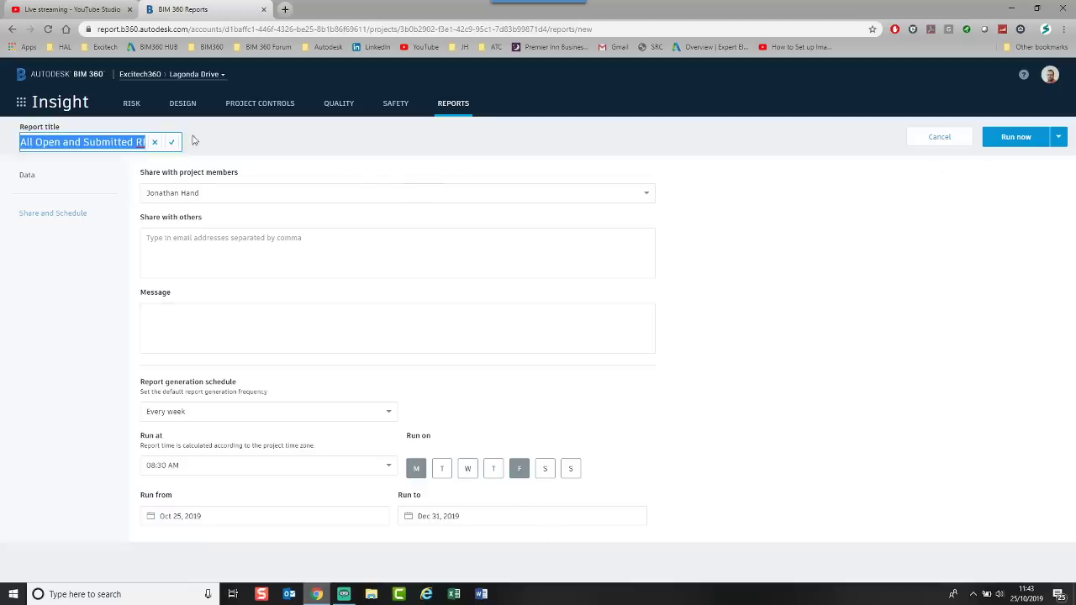
{"action": "key", "text": "End"}
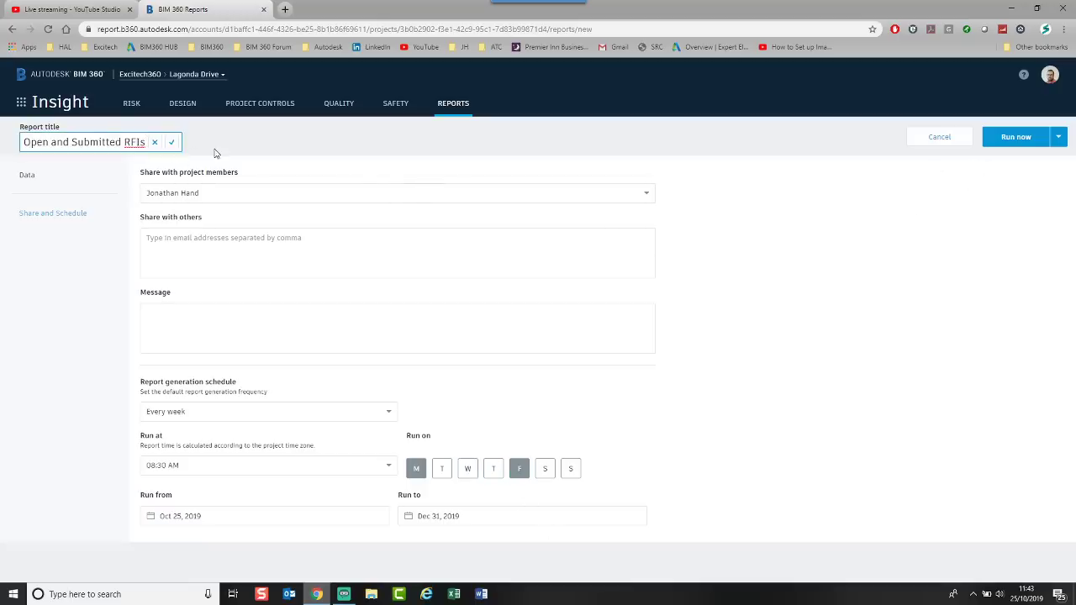
{"action": "type", "text": "- Mon &"}
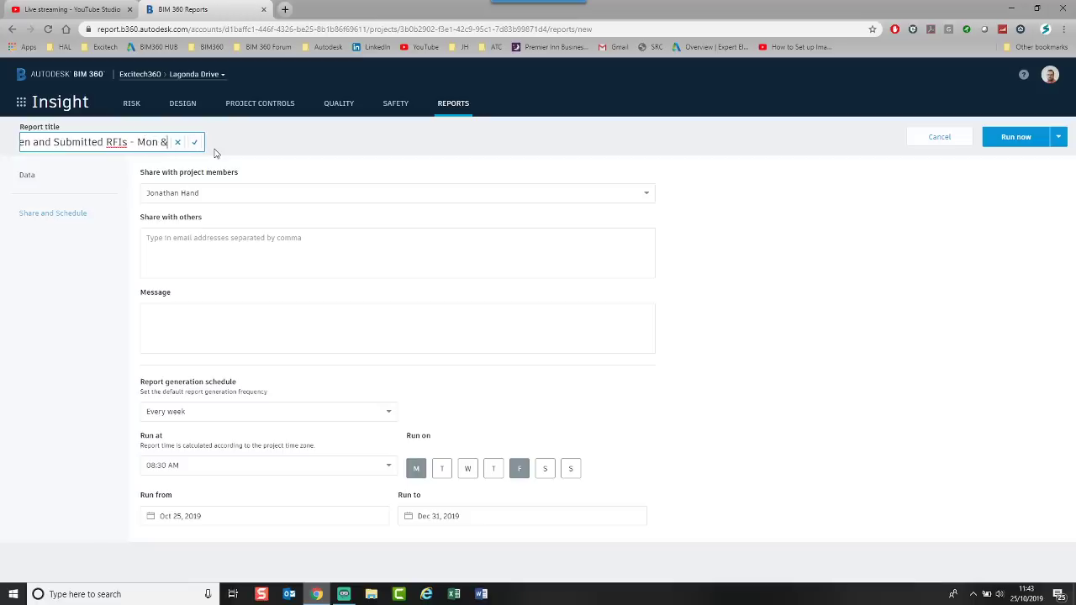
{"action": "type", "text": " Fri"}
{"action": "left_click", "coordinate": [211, 146]}
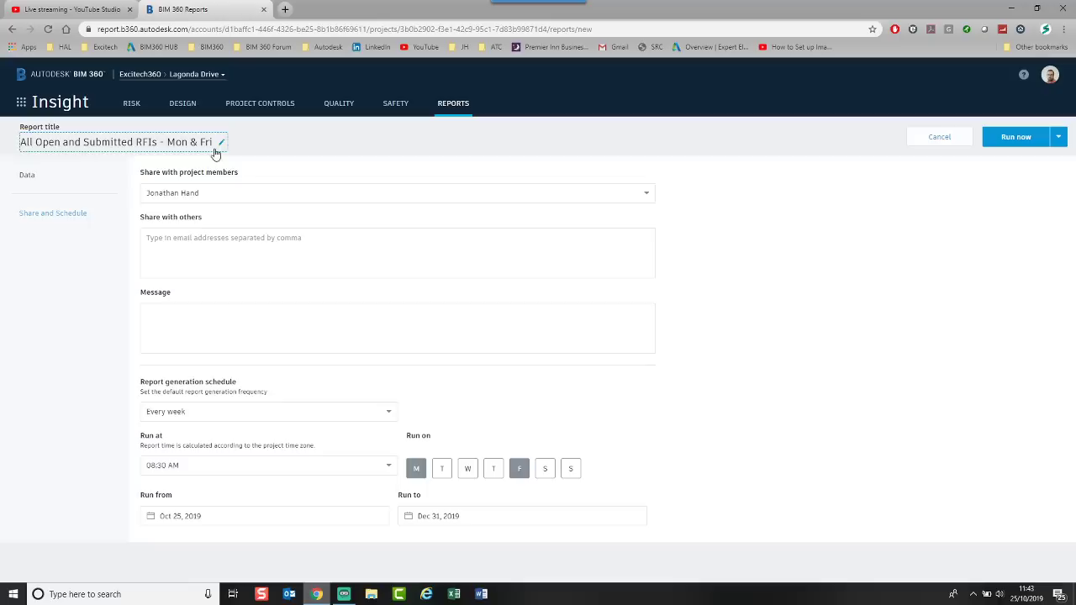
Run the RFI report and download the 25th Oct - All Open Issues PDF to the Desktop.
{"action": "left_click", "coordinate": [1016, 138]}
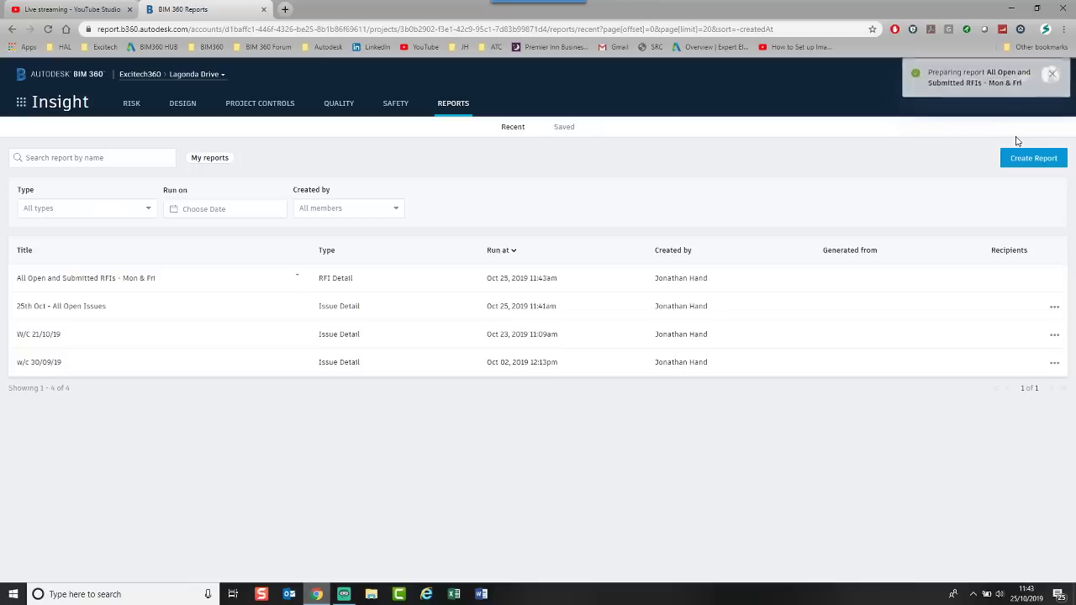
{"action": "left_click", "coordinate": [48, 310]}
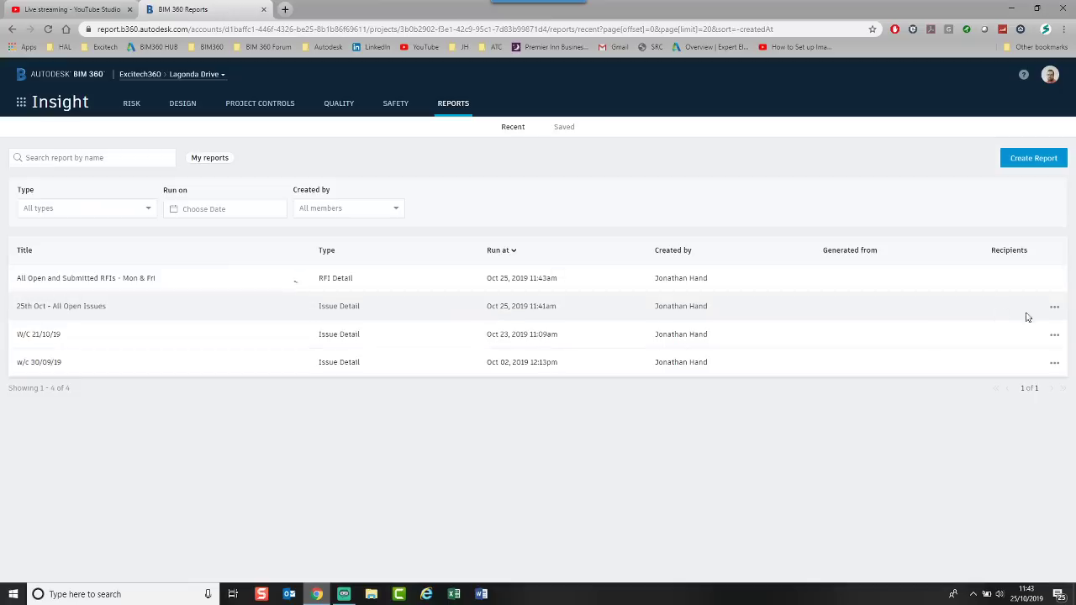
{"action": "left_click", "coordinate": [1055, 309]}
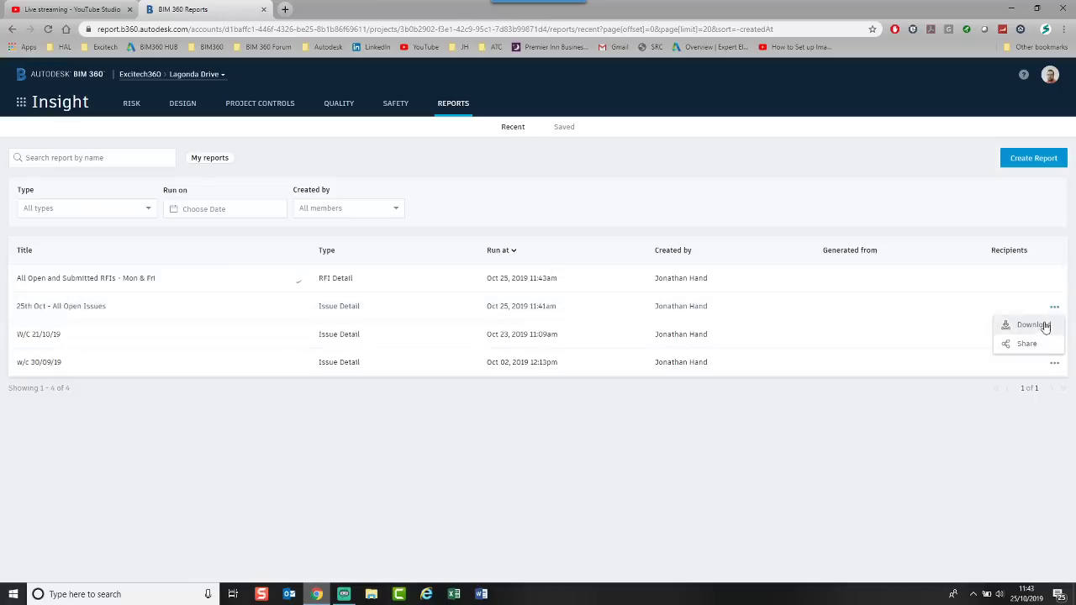
{"action": "left_click", "coordinate": [1034, 325]}
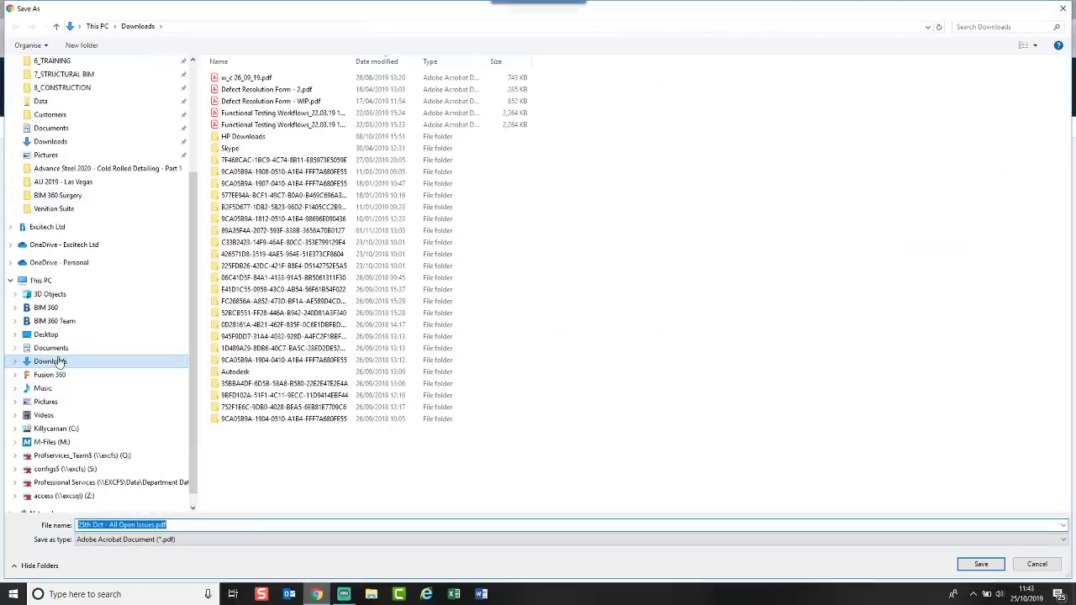
{"action": "left_click", "coordinate": [46, 334]}
{"action": "left_click", "coordinate": [981, 564]}
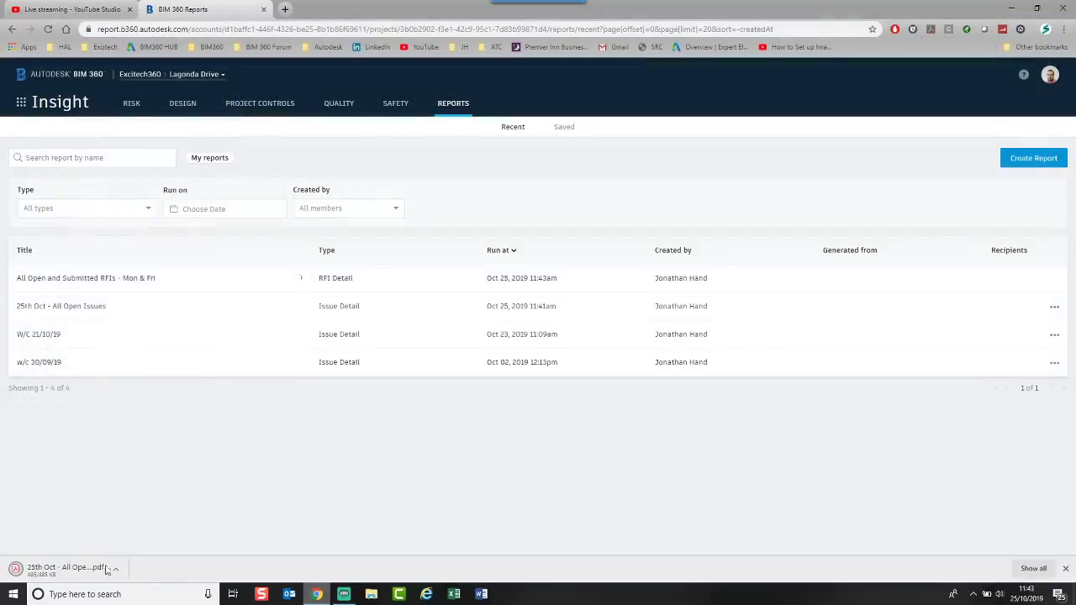
Open the downloaded PDF and read through its title and issue summary.
{"action": "left_click", "coordinate": [67, 569]}
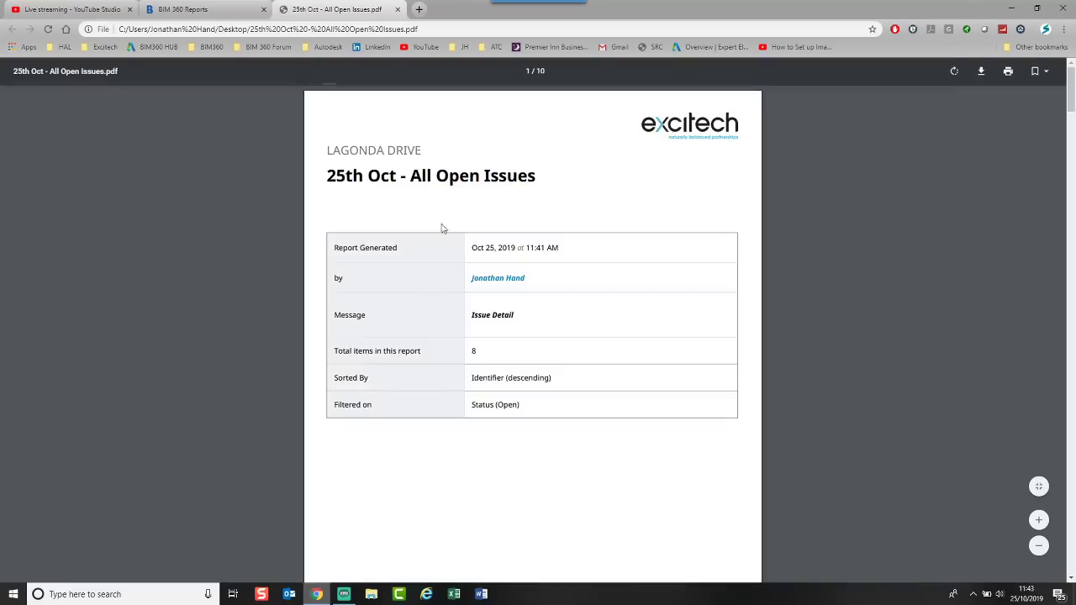
{"action": "left_click", "coordinate": [669, 123]}
{"action": "left_click", "coordinate": [328, 150]}
{"action": "left_click_drag", "start_coordinate": [327, 176], "coordinate": [552, 183]}
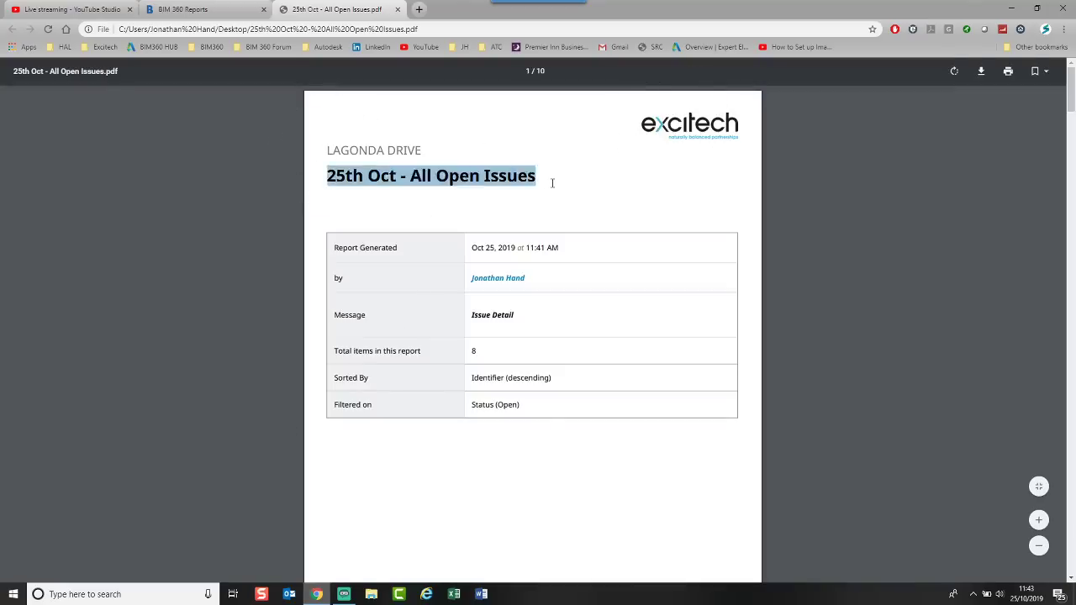
{"action": "left_click", "coordinate": [578, 184]}
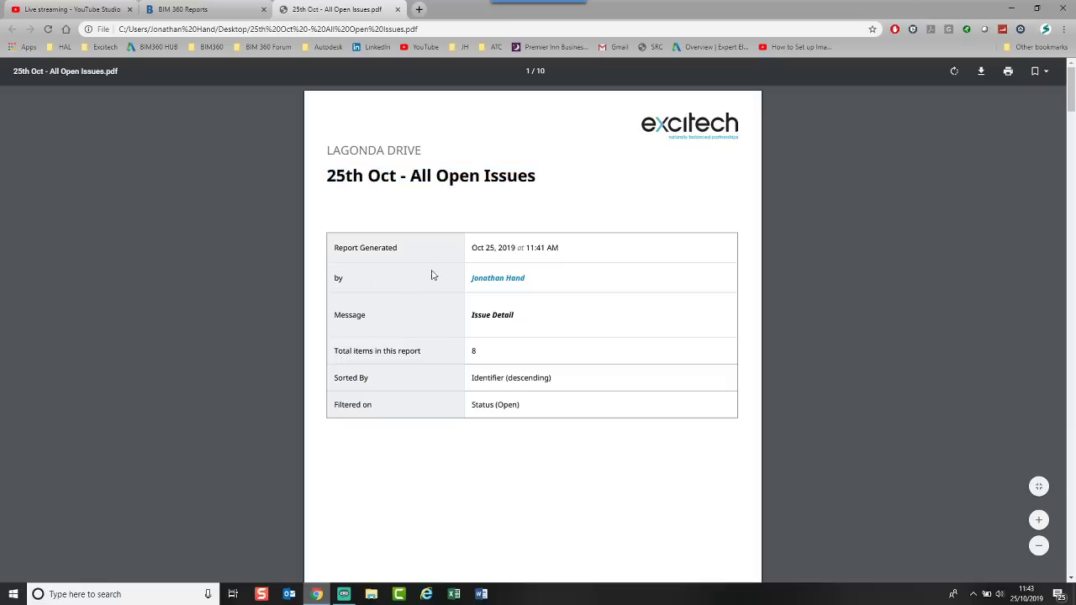
{"action": "left_click", "coordinate": [486, 353]}
{"action": "scroll", "coordinate": [488, 349], "scroll_direction": "down", "scroll_amount": 2}
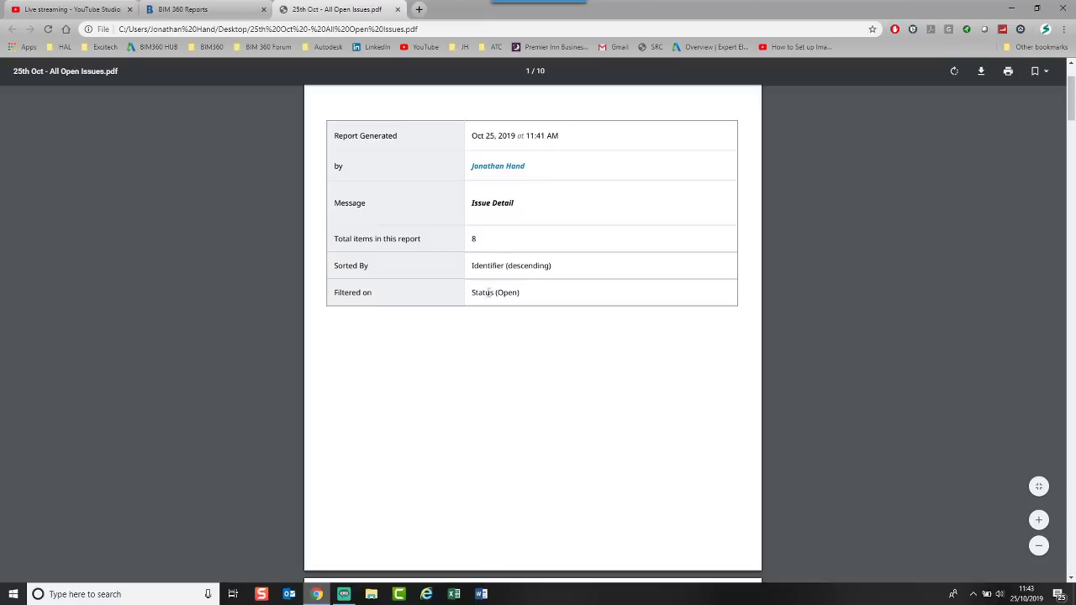
{"action": "scroll", "coordinate": [506, 294], "scroll_direction": "down", "scroll_amount": 5}
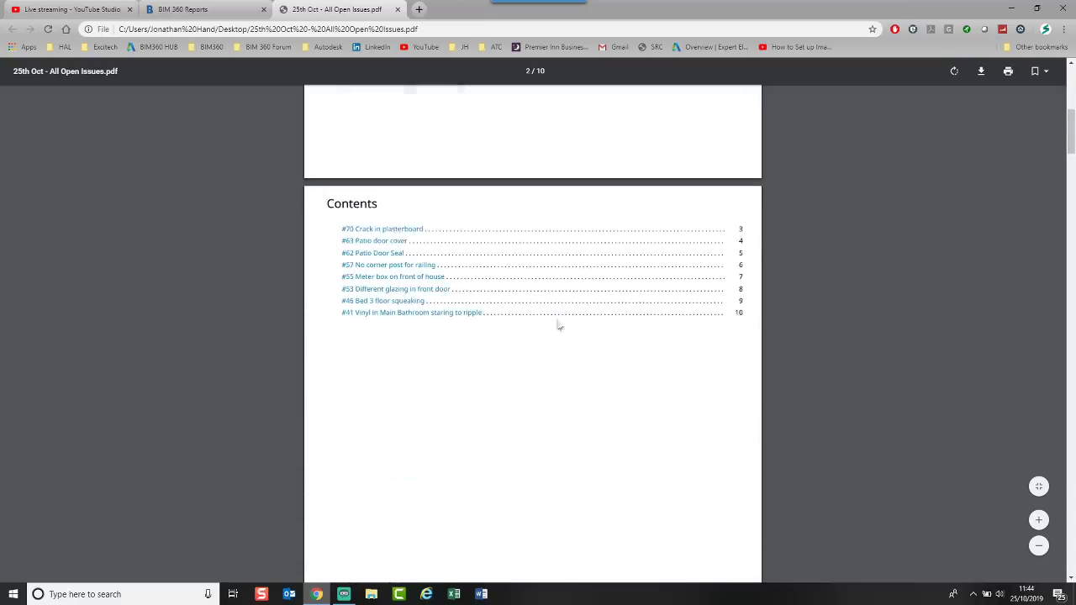
Jump to issue #70 Crack in plasterboard from the contents list.
{"action": "left_click", "coordinate": [371, 233]}
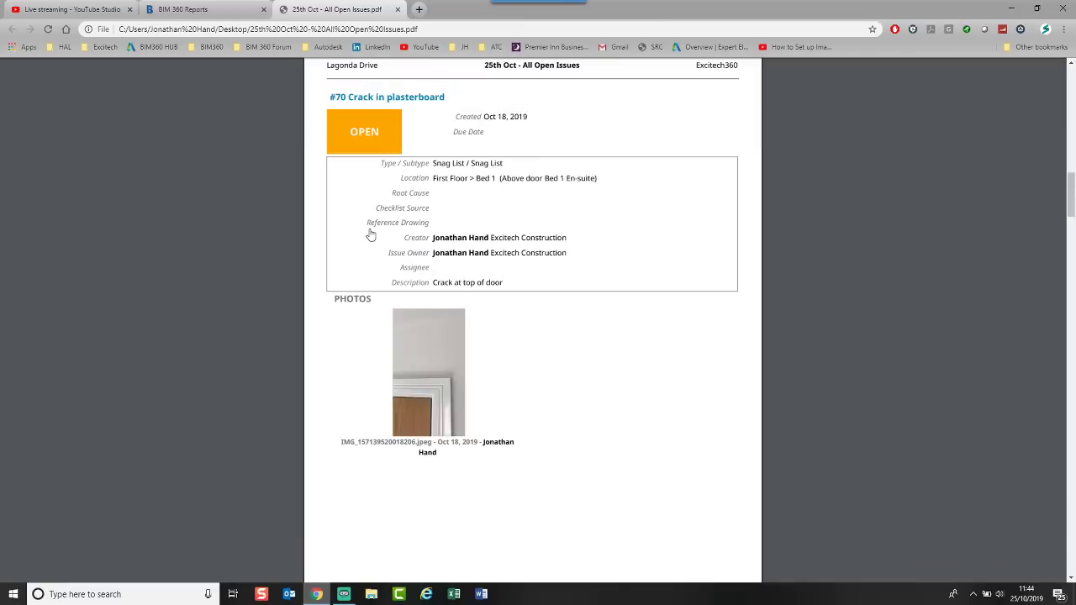
{"action": "scroll", "coordinate": [367, 229], "scroll_direction": "up", "scroll_amount": 5}
{"action": "scroll", "coordinate": [358, 233], "scroll_direction": "down", "scroll_amount": 4}
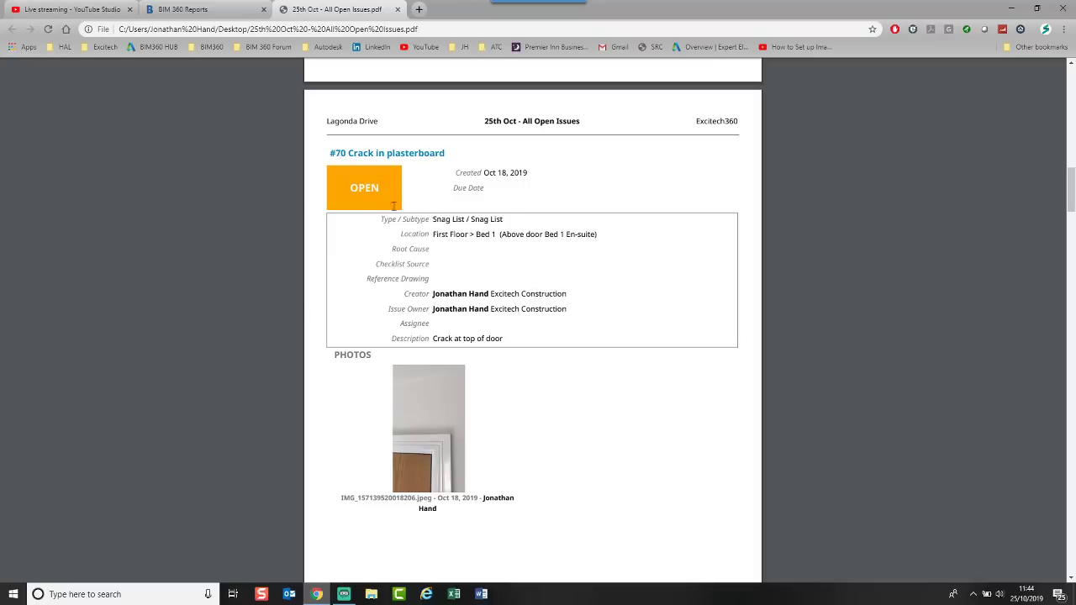
{"action": "left_click", "coordinate": [410, 153]}
{"action": "left_click", "coordinate": [500, 177]}
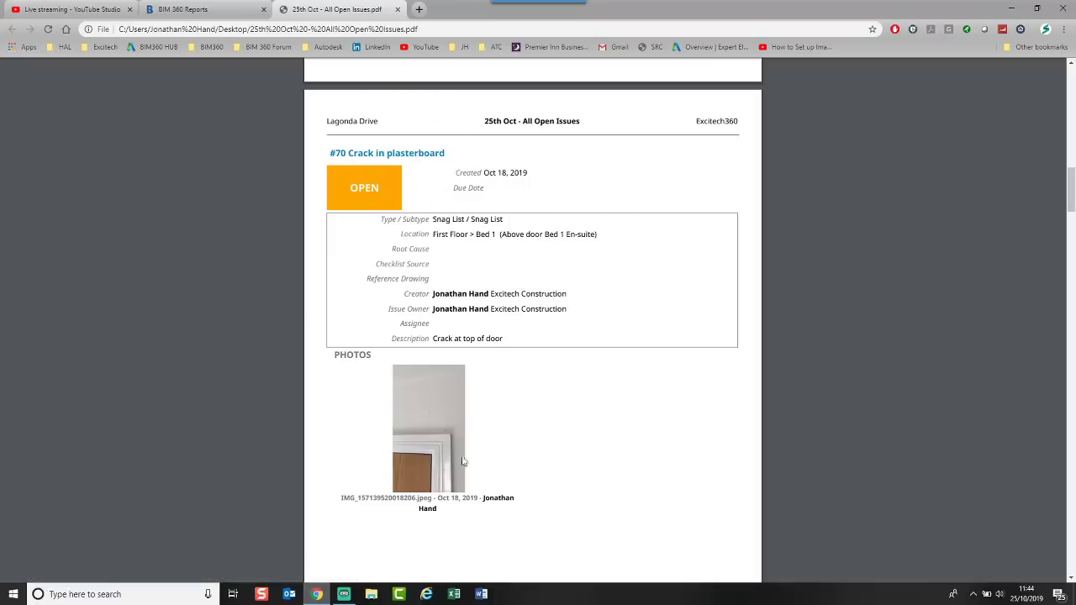
Scroll through the issue pages down to #46 Bed 3 floor squeaking.
{"action": "scroll", "coordinate": [428, 419], "scroll_direction": "down", "scroll_amount": 10}
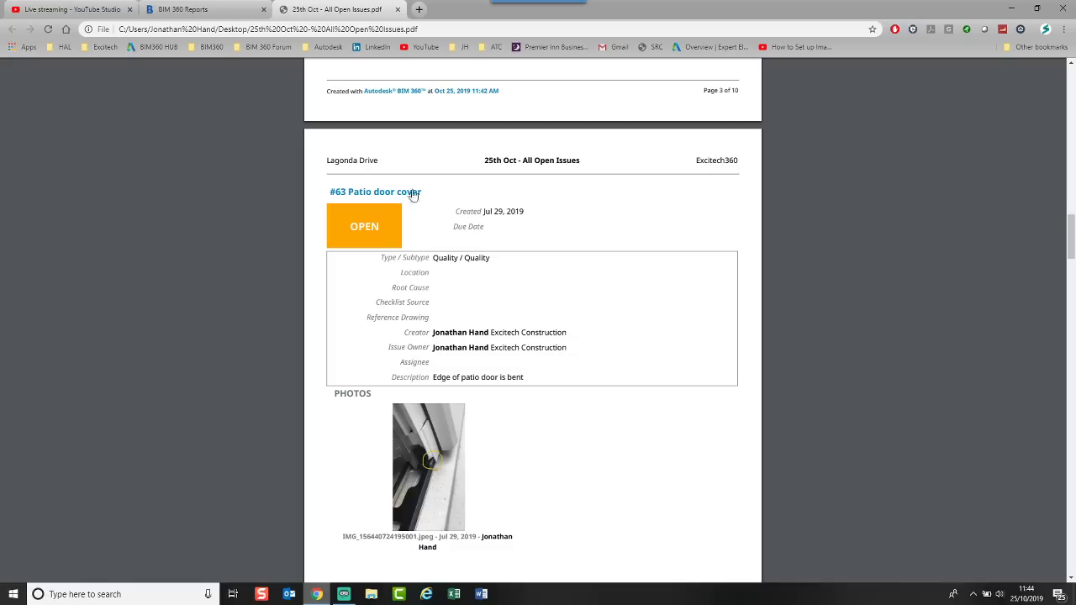
{"action": "scroll", "coordinate": [414, 245], "scroll_direction": "down", "scroll_amount": 10}
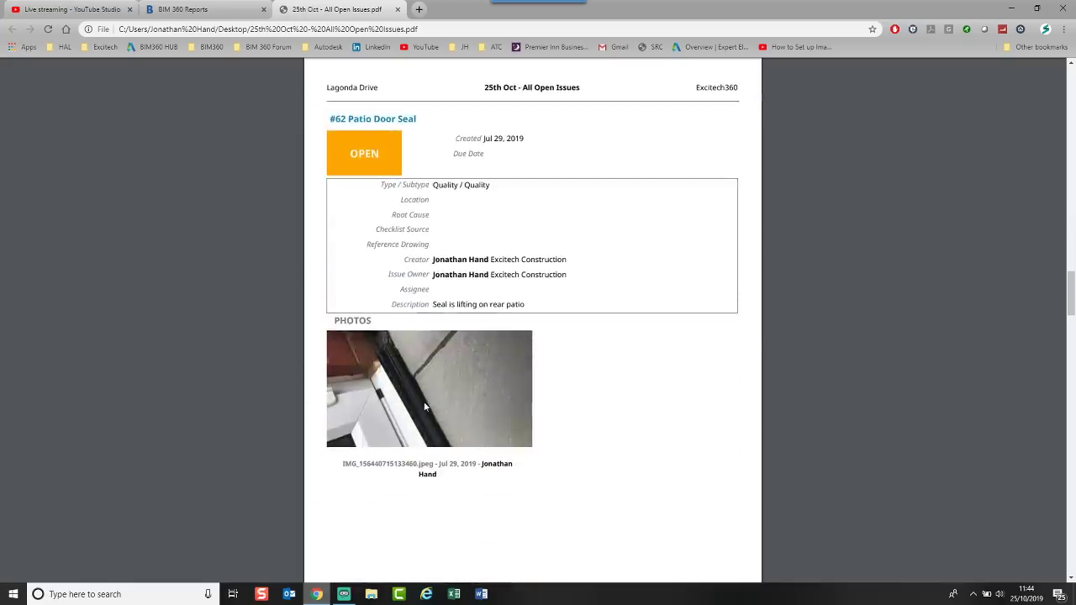
{"action": "scroll", "coordinate": [397, 370], "scroll_direction": "down", "scroll_amount": 7}
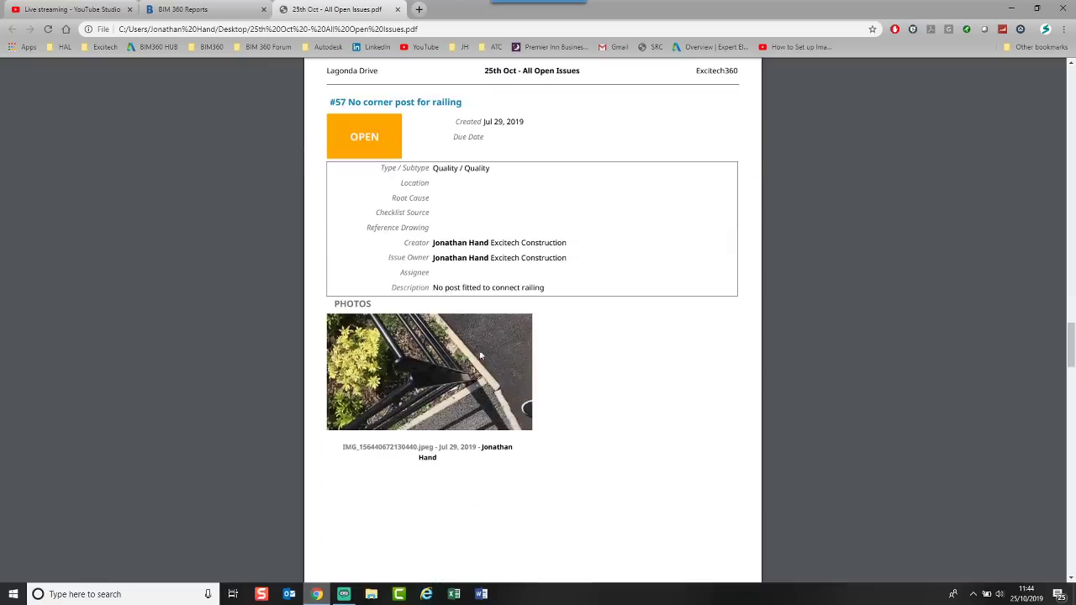
{"action": "scroll", "coordinate": [389, 274], "scroll_direction": "up", "scroll_amount": 7}
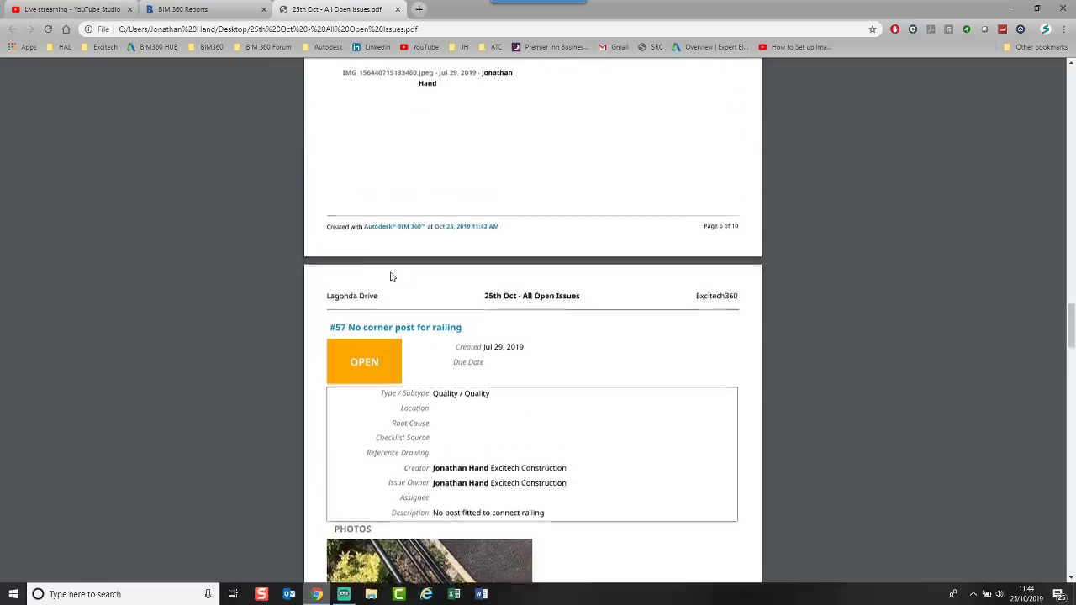
{"action": "scroll", "coordinate": [460, 296], "scroll_direction": "down", "scroll_amount": 14}
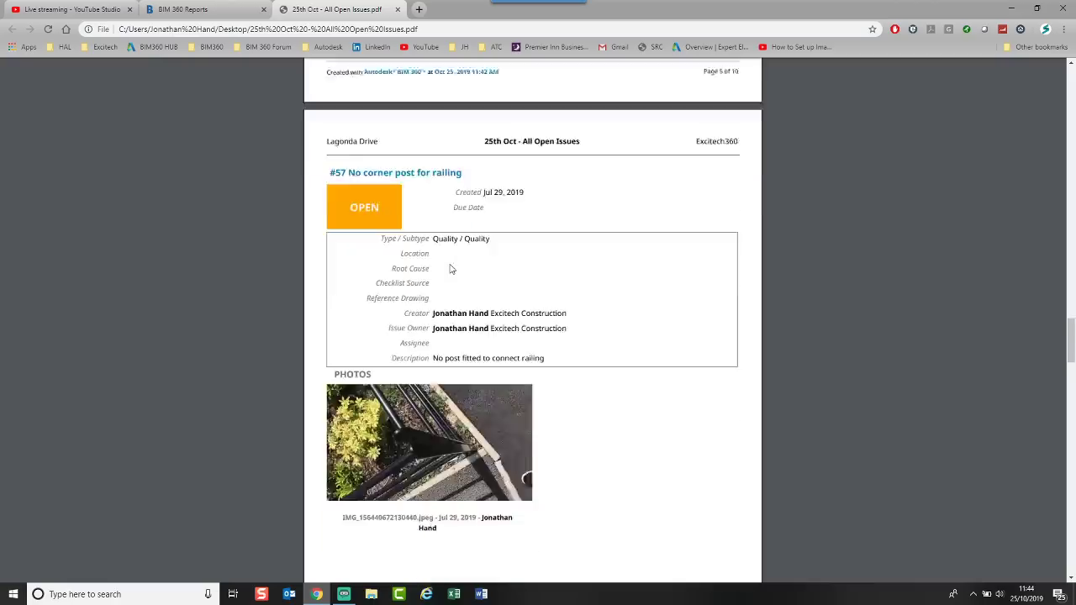
{"action": "scroll", "coordinate": [450, 269], "scroll_direction": "down", "scroll_amount": 18}
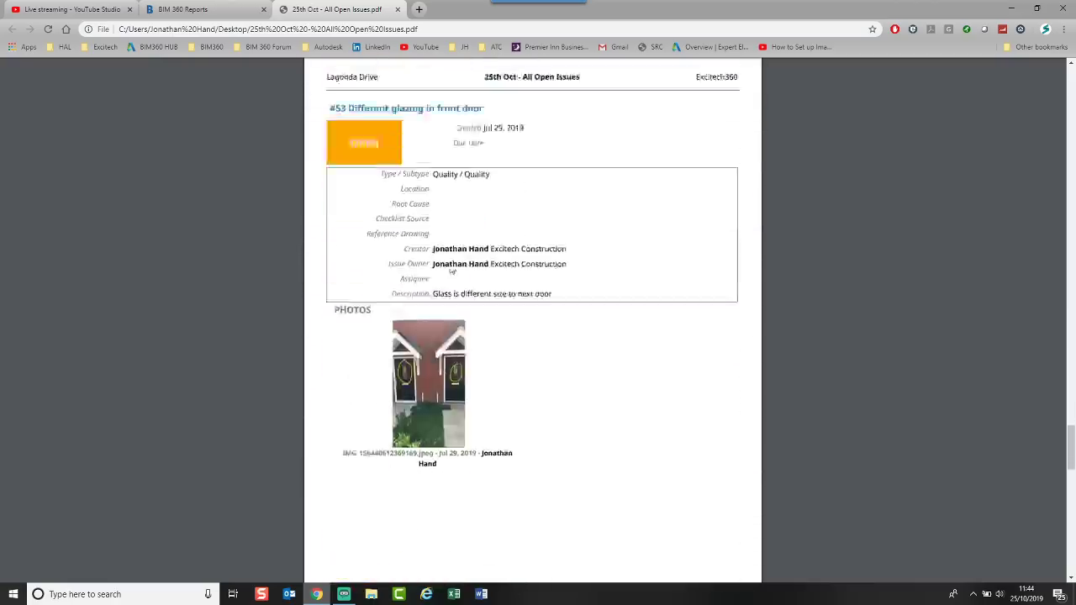
{"action": "scroll", "coordinate": [450, 269], "scroll_direction": "up", "scroll_amount": 4}
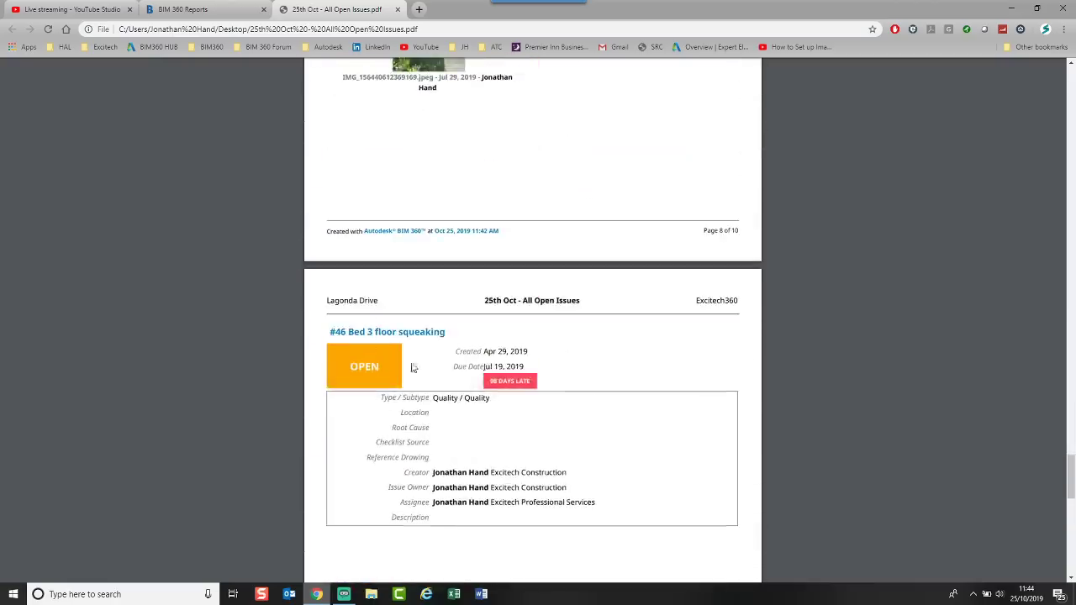
{"action": "left_click", "coordinate": [526, 383]}
{"action": "left_click", "coordinate": [394, 340]}
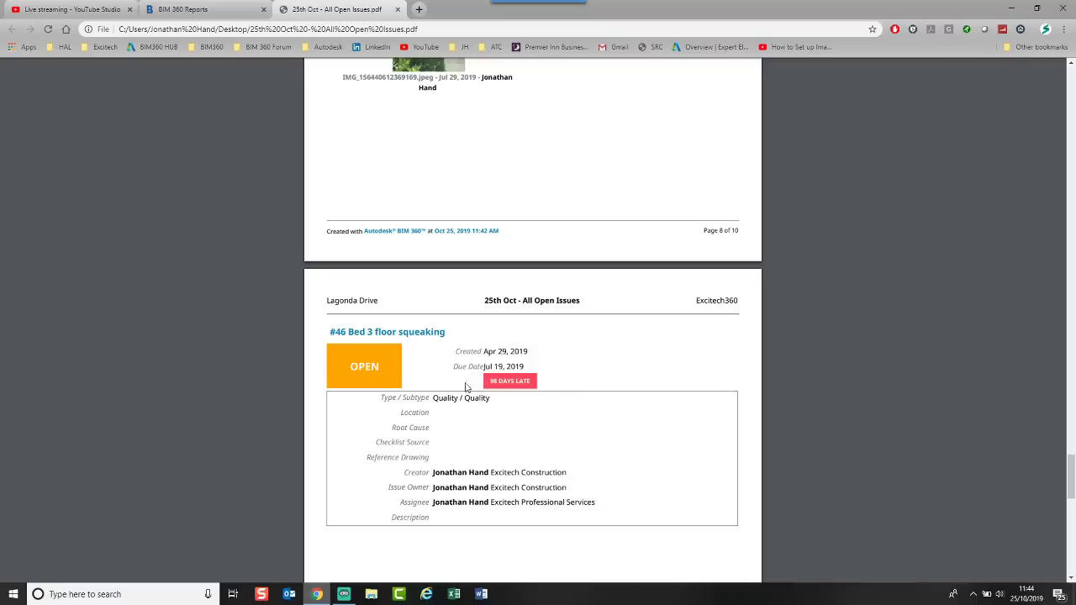
{"action": "left_click", "coordinate": [501, 388]}
Back in the reports list, start a new Issue Summary report.
{"action": "left_click", "coordinate": [227, 9]}
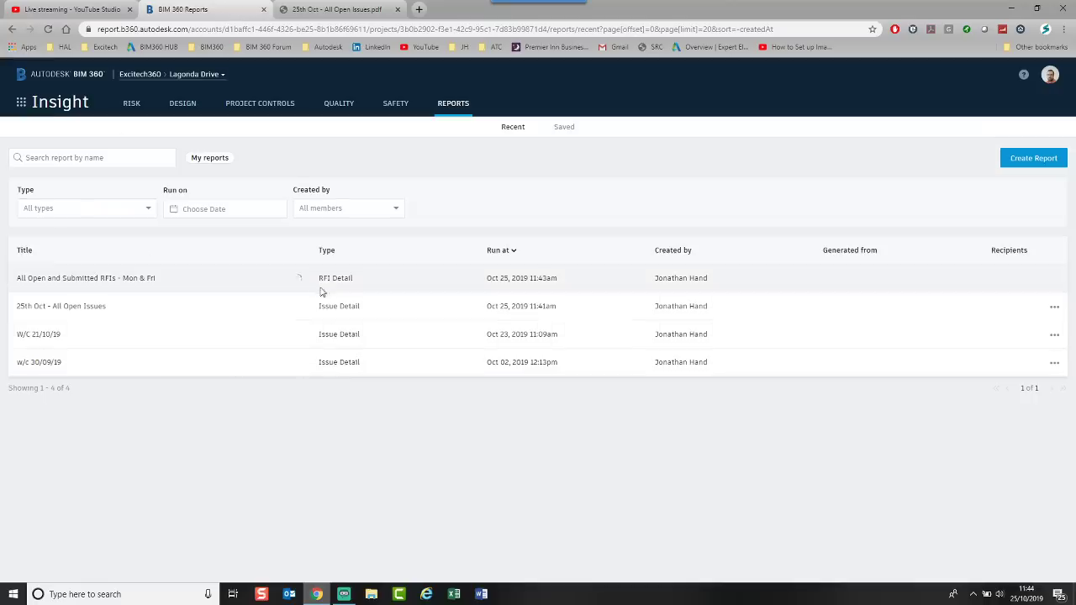
{"action": "left_click", "coordinate": [304, 282]}
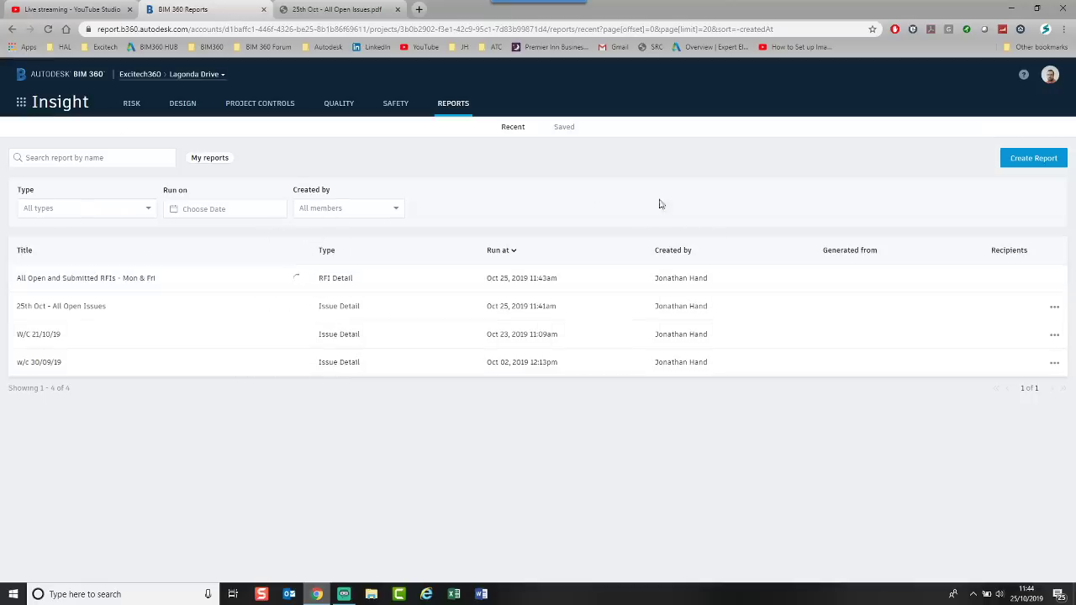
{"action": "left_click", "coordinate": [1042, 160]}
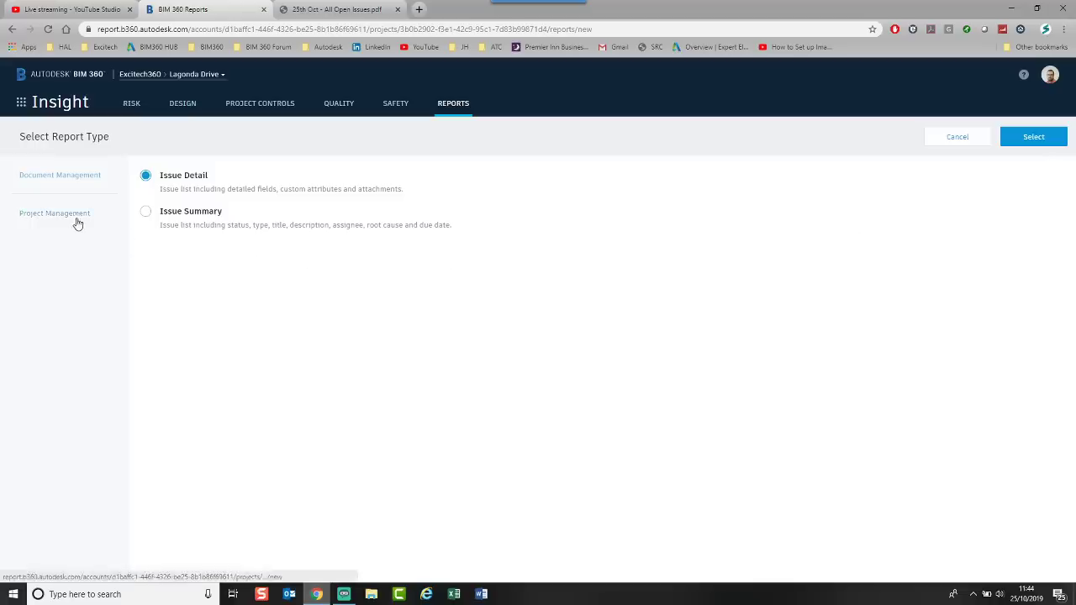
{"action": "left_click", "coordinate": [169, 211]}
{"action": "left_click", "coordinate": [1053, 144]}
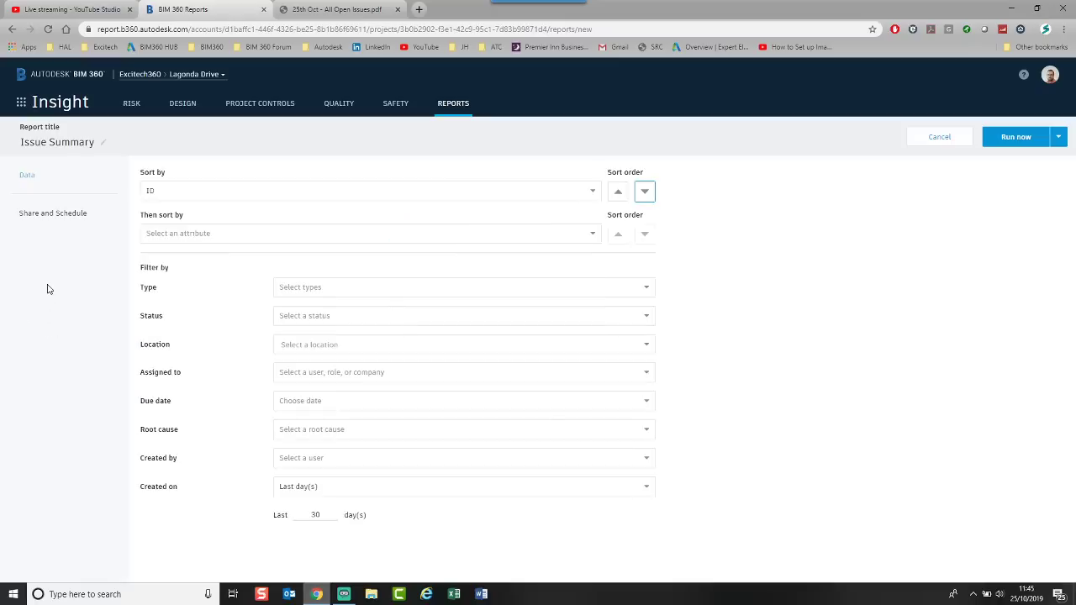
Sort the report by Due date and filter it to Open issues.
{"action": "left_click", "coordinate": [267, 196]}
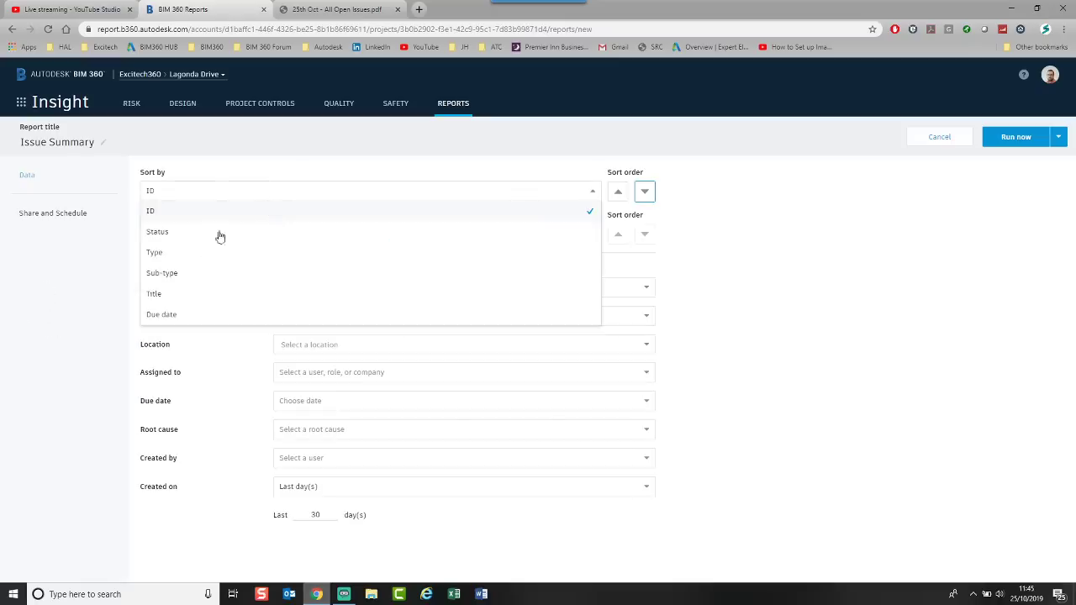
{"action": "left_click", "coordinate": [192, 318]}
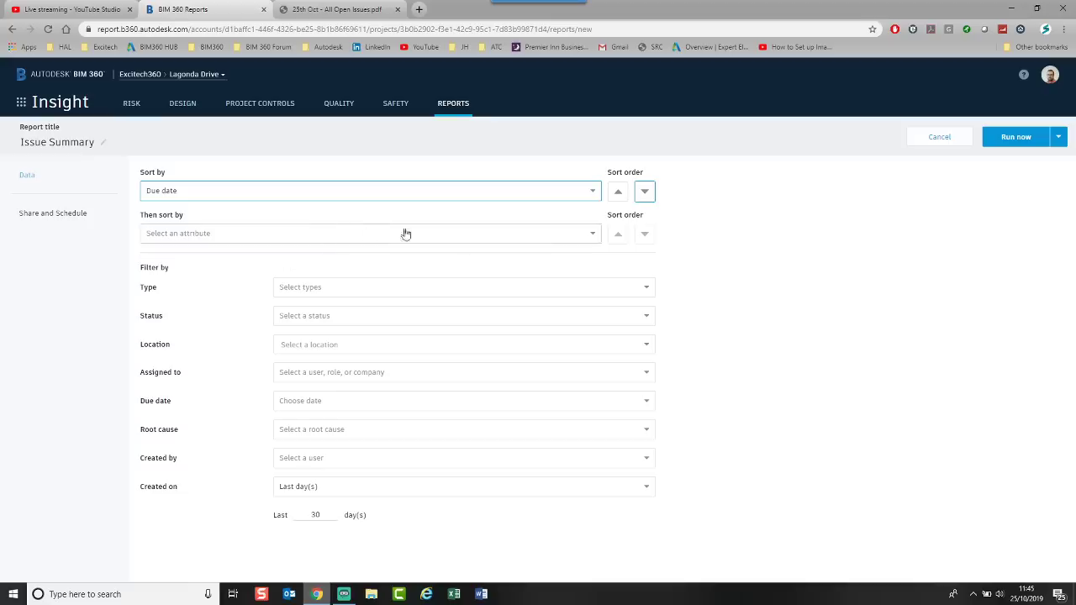
{"action": "left_click", "coordinate": [420, 319]}
{"action": "left_click", "coordinate": [285, 359]}
{"action": "left_click", "coordinate": [697, 311]}
Filter to First Floor including sub-locations and clear the Created on limit.
{"action": "left_click", "coordinate": [344, 346]}
{"action": "left_click", "coordinate": [299, 380]}
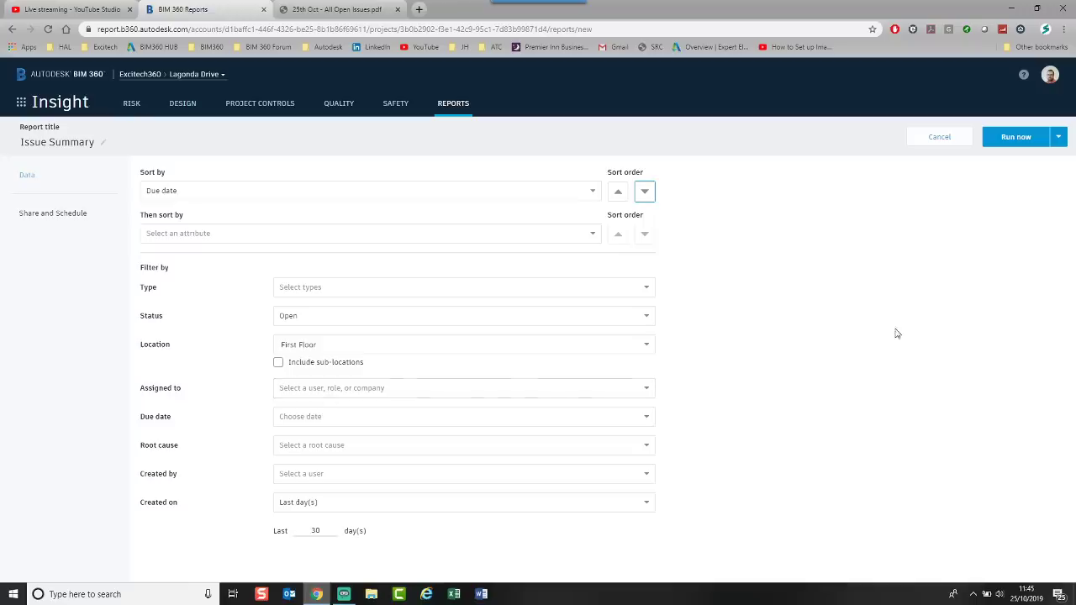
{"action": "left_click", "coordinate": [291, 366]}
{"action": "left_click", "coordinate": [353, 503]}
{"action": "scroll", "coordinate": [314, 500], "scroll_direction": "down", "scroll_amount": 2}
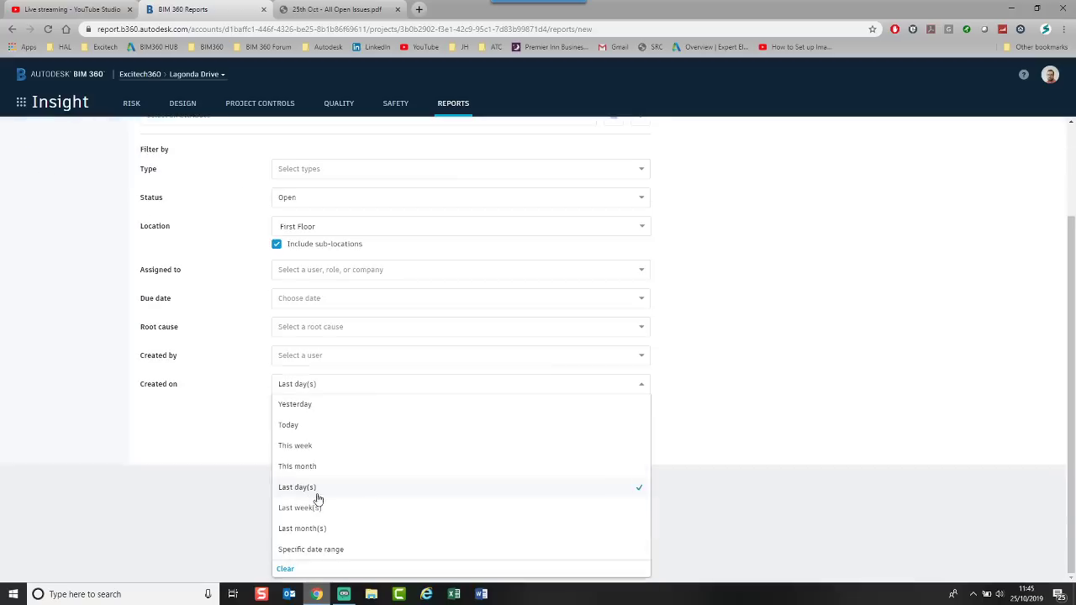
{"action": "left_click", "coordinate": [287, 569]}
{"action": "left_click", "coordinate": [716, 405]}
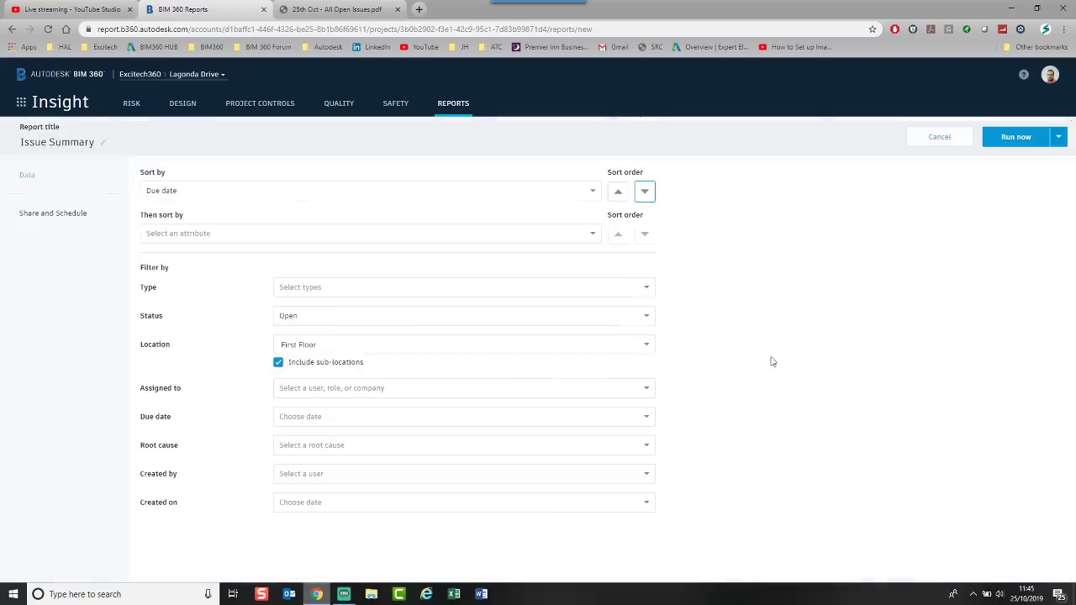
Rename the report to 'FF - All open issues'.
{"action": "left_click", "coordinate": [105, 146]}
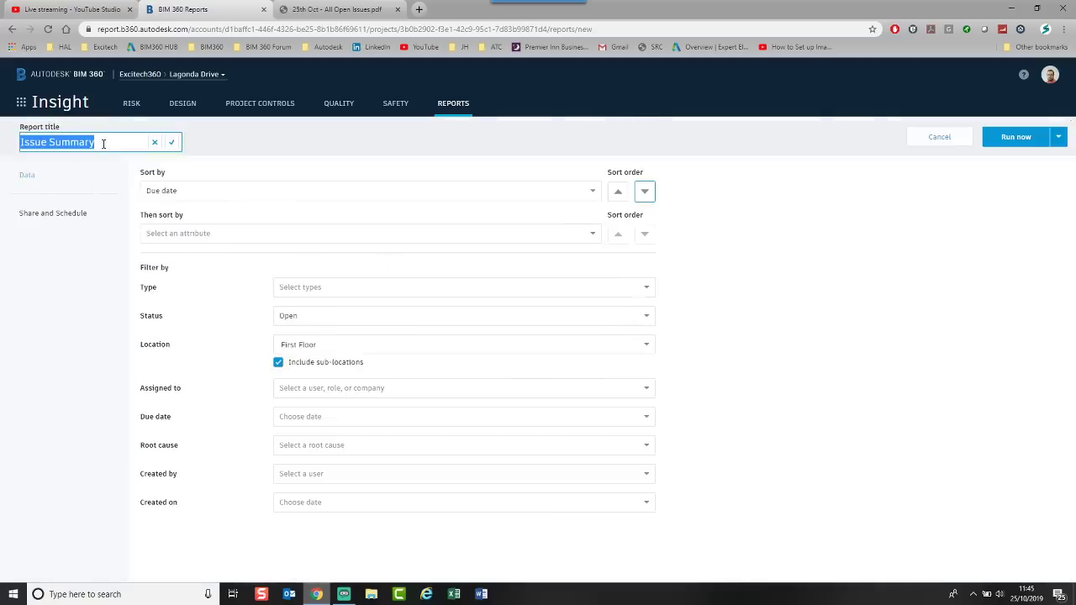
{"action": "type", "text": "FF - All open issues"}
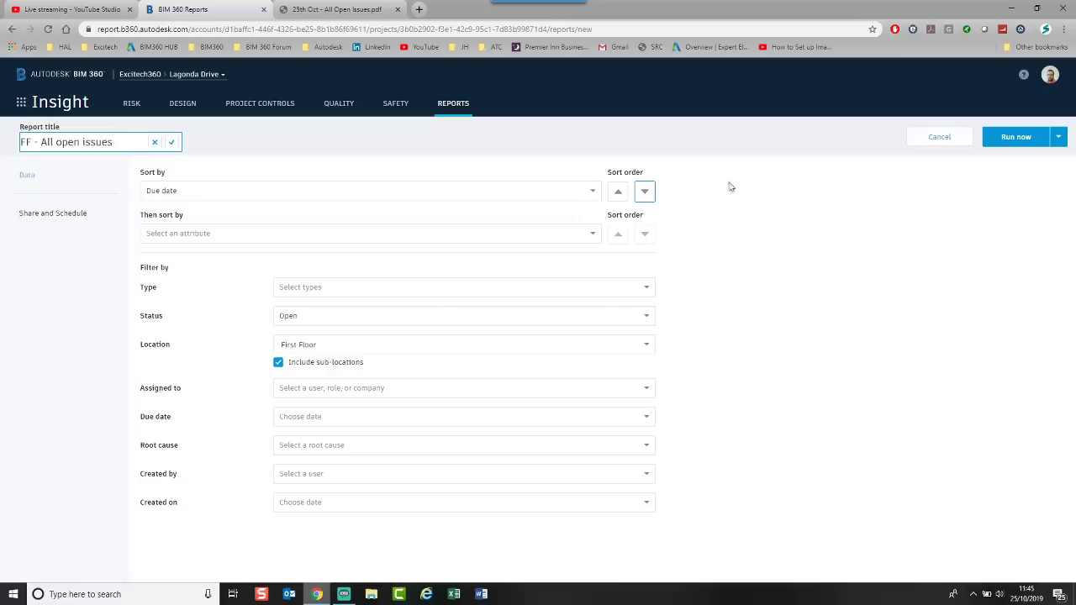
{"action": "left_click", "coordinate": [1058, 137]}
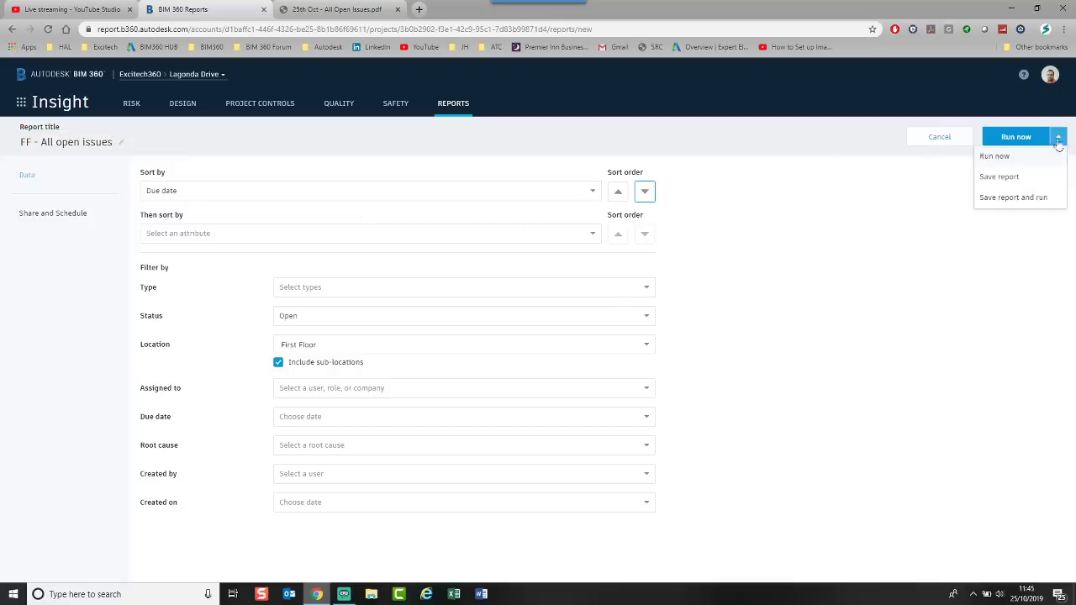
Save the FF - All open issues report, then run it from the Saved list.
{"action": "left_click", "coordinate": [993, 178]}
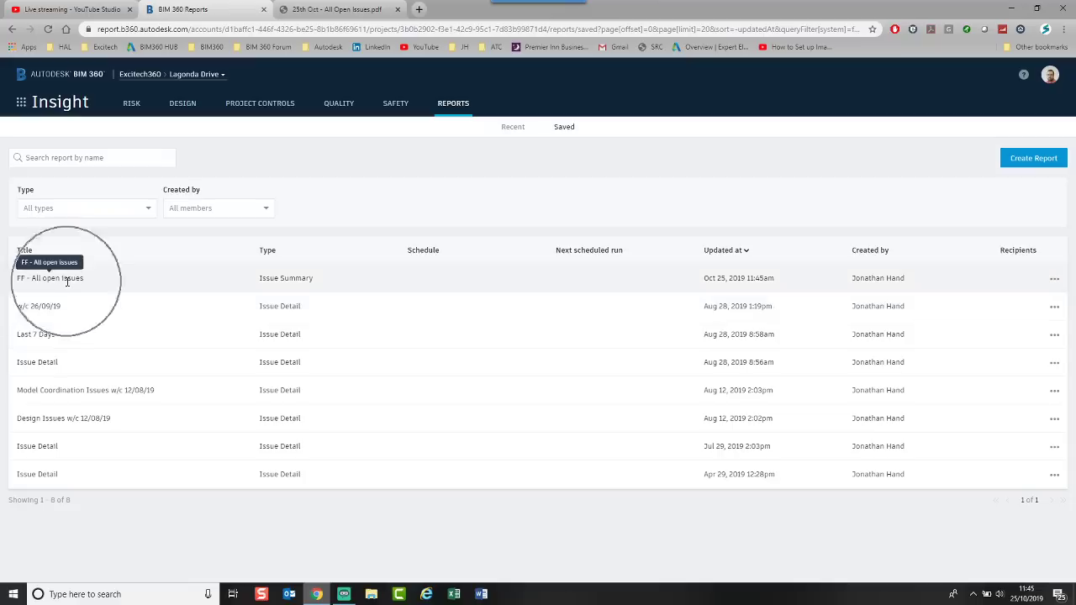
{"action": "left_click", "coordinate": [1054, 278]}
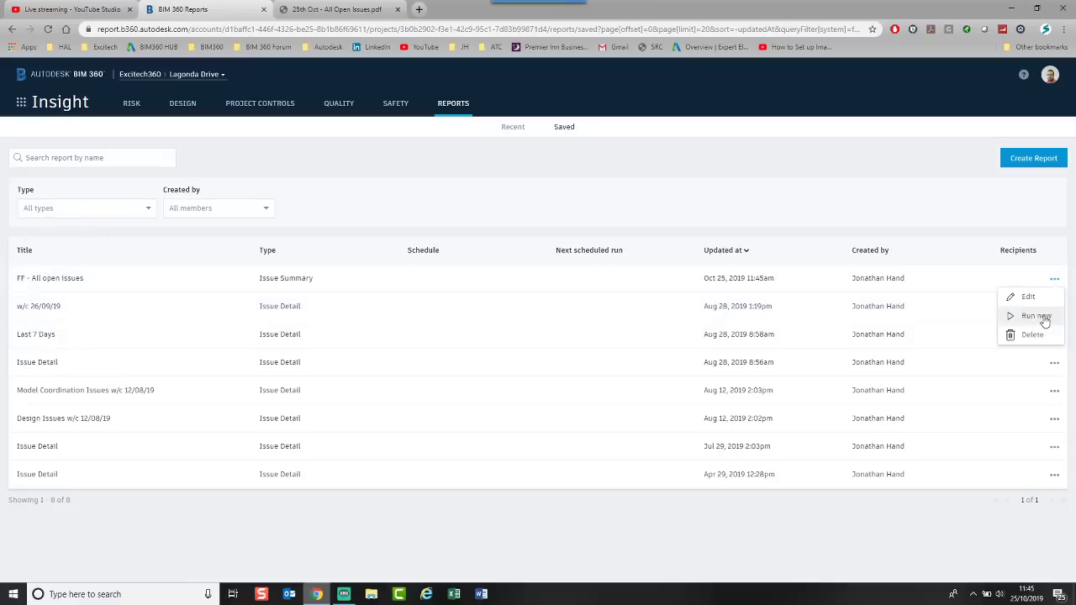
{"action": "left_click", "coordinate": [1043, 318]}
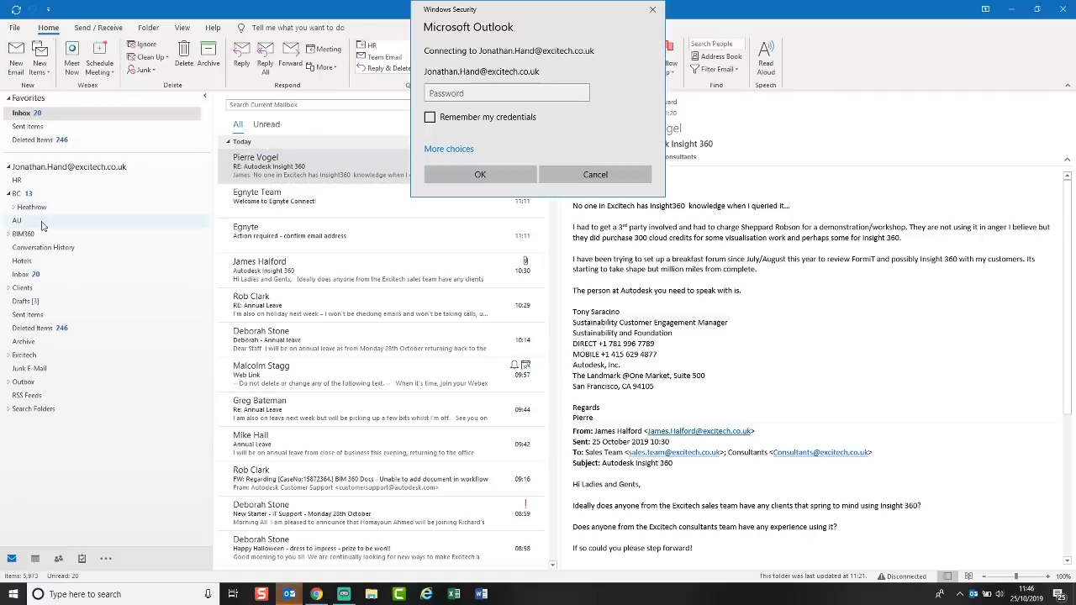
Enter the mail account password to reconnect Outlook.
{"action": "left_click", "coordinate": [473, 94]}
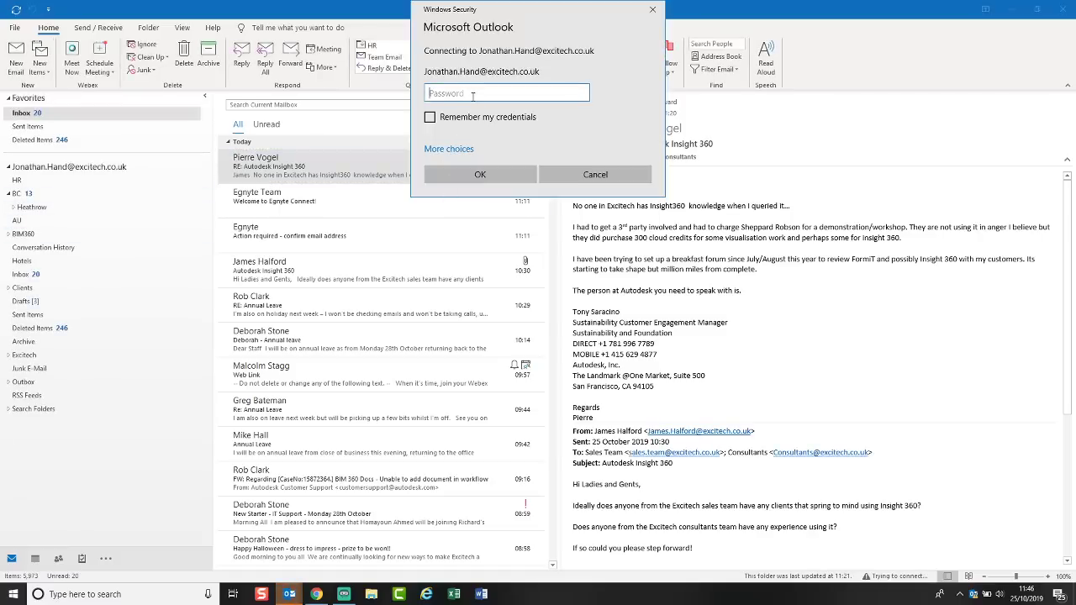
{"action": "type", "text": "••••••"}
{"action": "key", "text": "Return"}
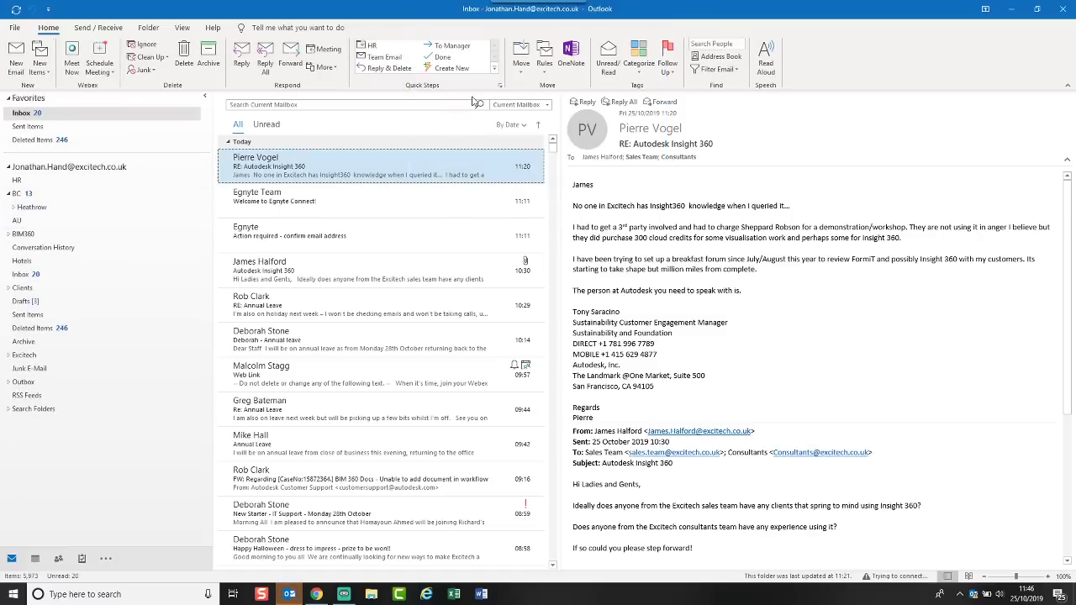
In the BIM360 folder, download the blocked pictures in the newest report email.
{"action": "left_click", "coordinate": [60, 235]}
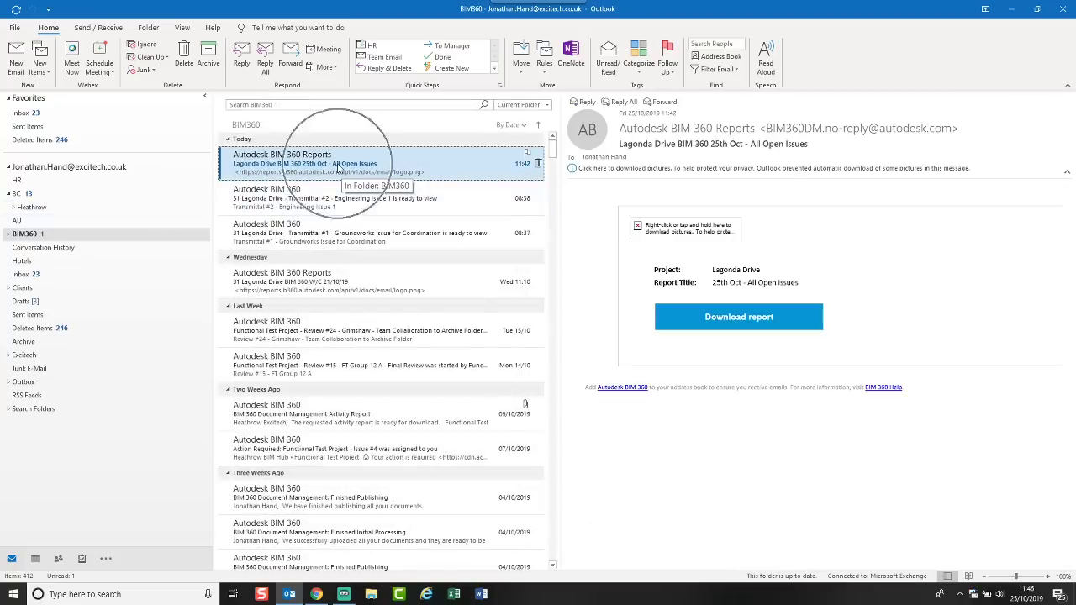
{"action": "right_click", "coordinate": [694, 225]}
{"action": "left_click", "coordinate": [742, 288]}
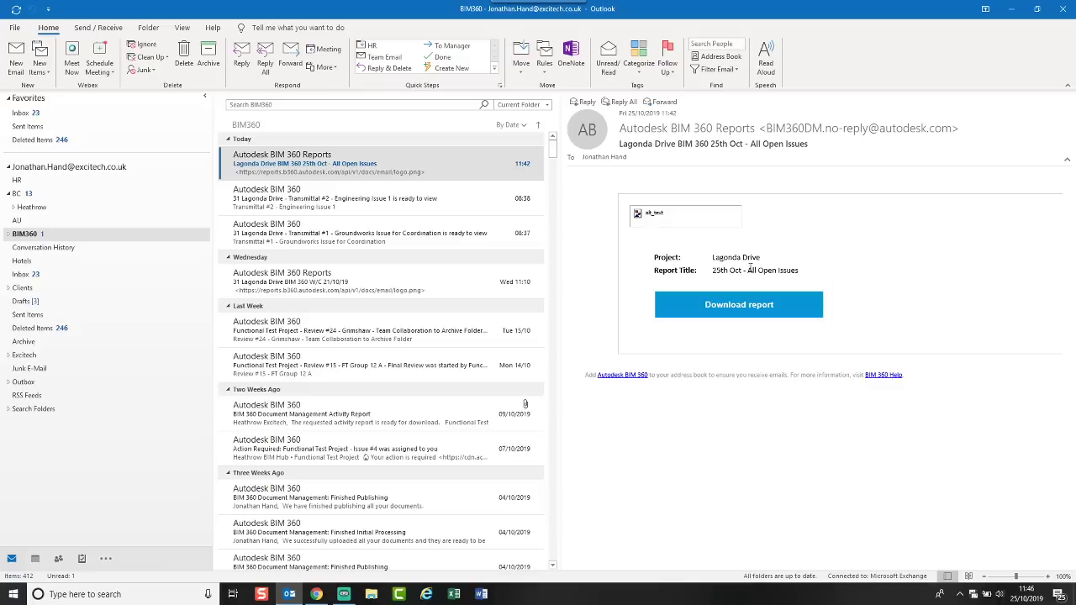
Save the 25th Oct - All Open Issues report PDF to the Desktop, open it, then go back to BIM 360 Reports.
{"action": "left_click", "coordinate": [754, 309]}
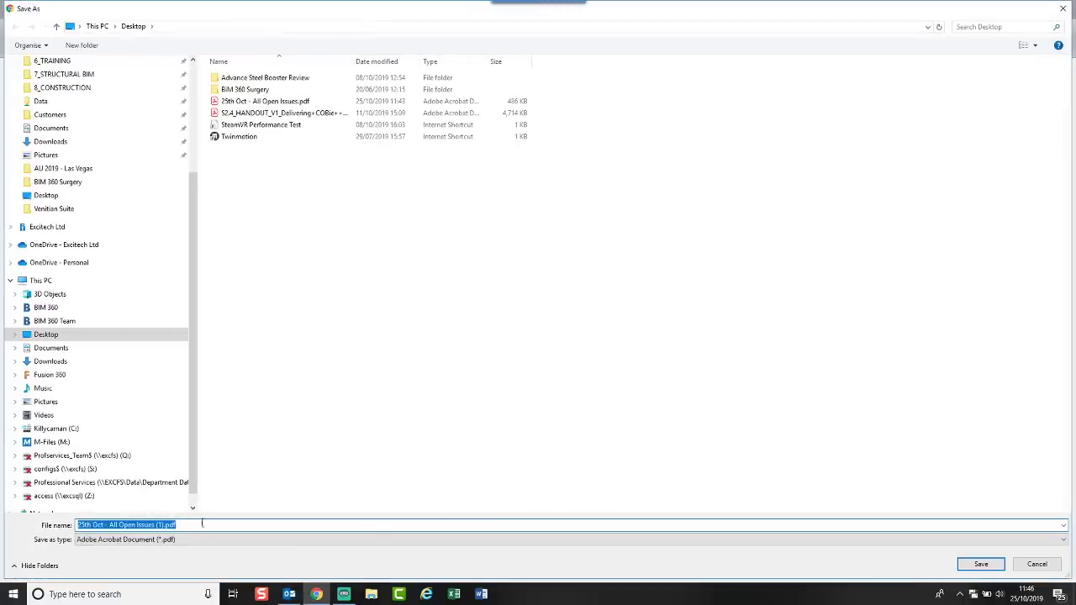
{"action": "left_click", "coordinate": [981, 564]}
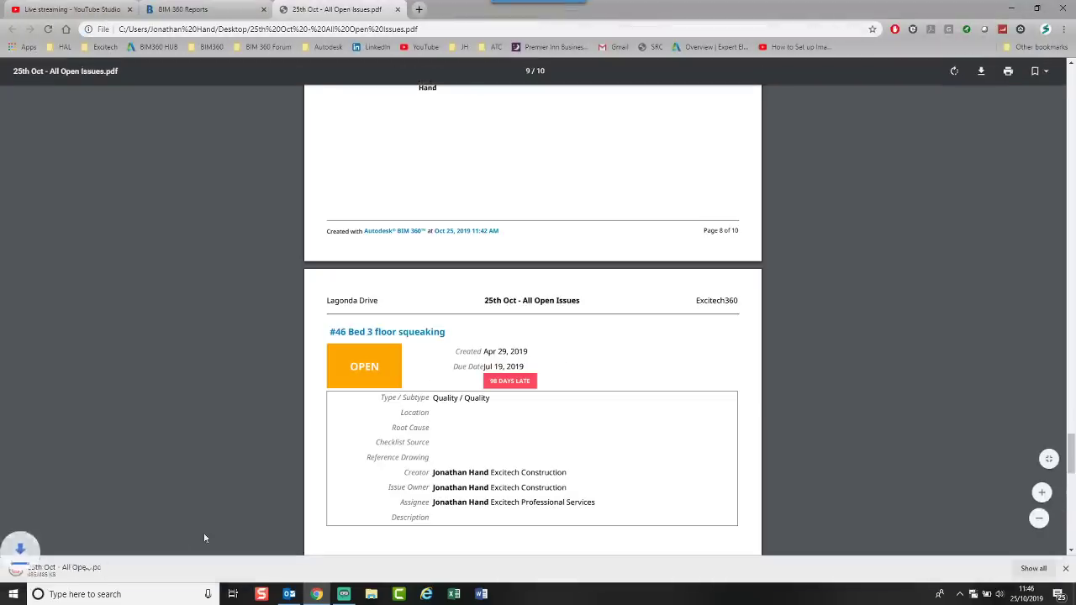
{"action": "left_click", "coordinate": [67, 568]}
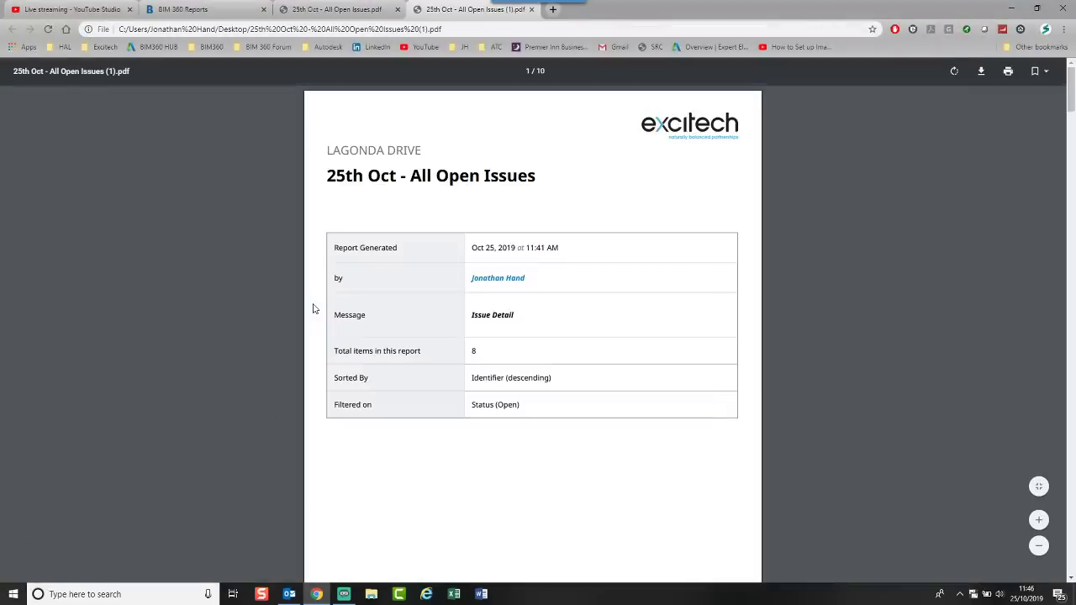
{"action": "left_click", "coordinate": [197, 10]}
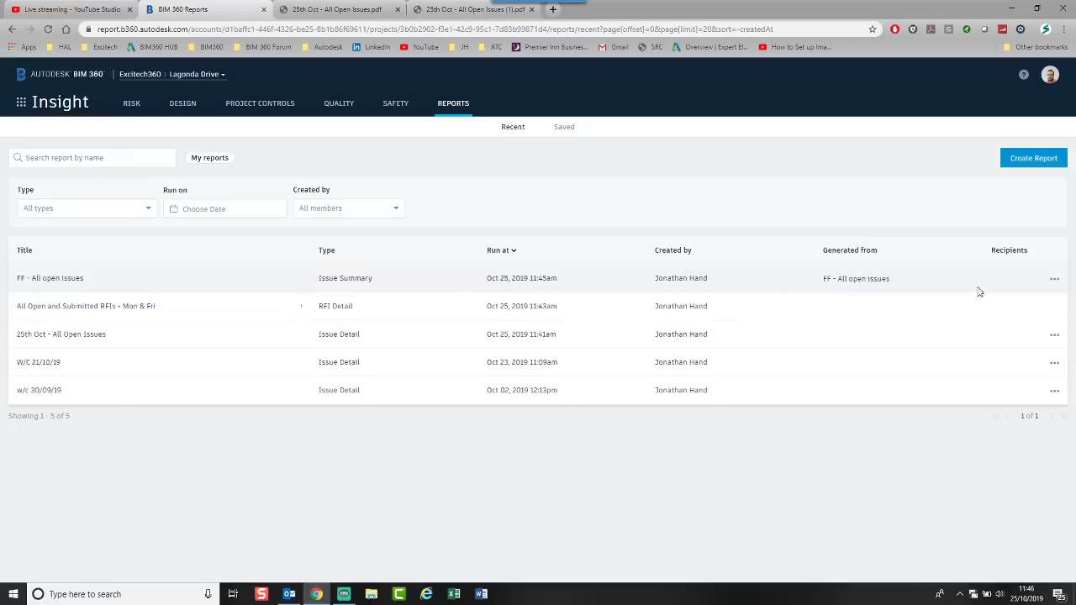
Download the FF - All open Issues report as a PDF to the Desktop.
{"action": "left_click", "coordinate": [1054, 279]}
{"action": "left_click", "coordinate": [1034, 297]}
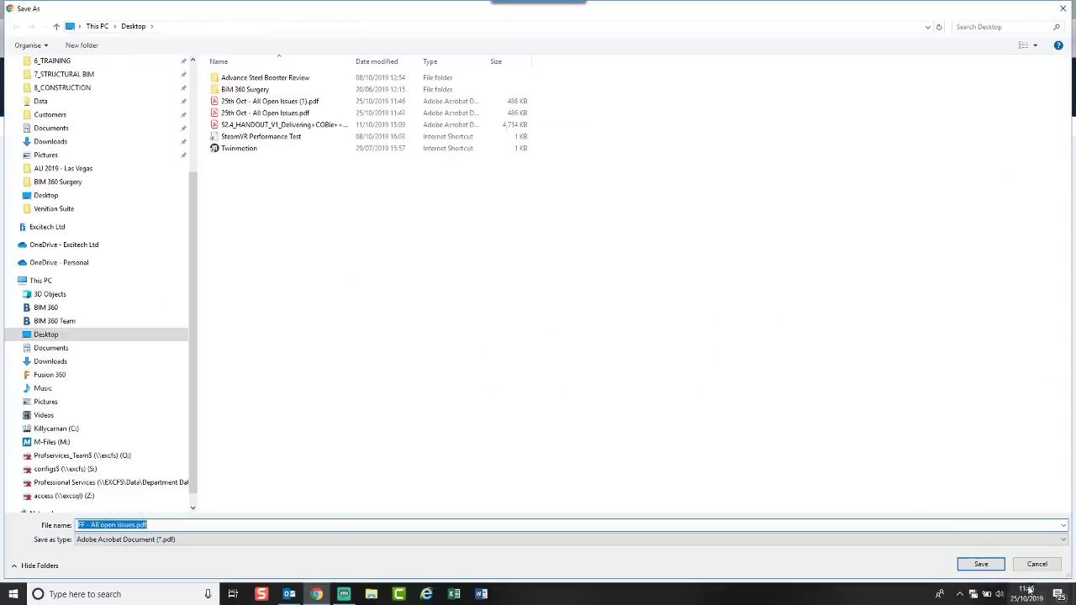
{"action": "left_click", "coordinate": [978, 566]}
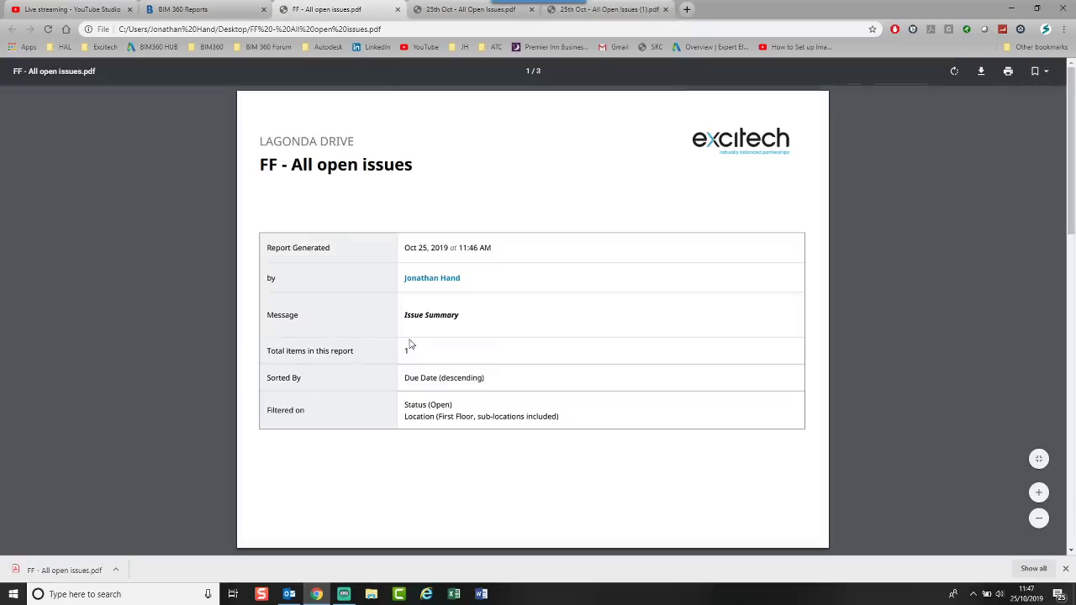
Review the PDF's single open First Floor issue, then go back to BIM 360 Reports.
{"action": "scroll", "coordinate": [411, 345], "scroll_direction": "down", "scroll_amount": 5}
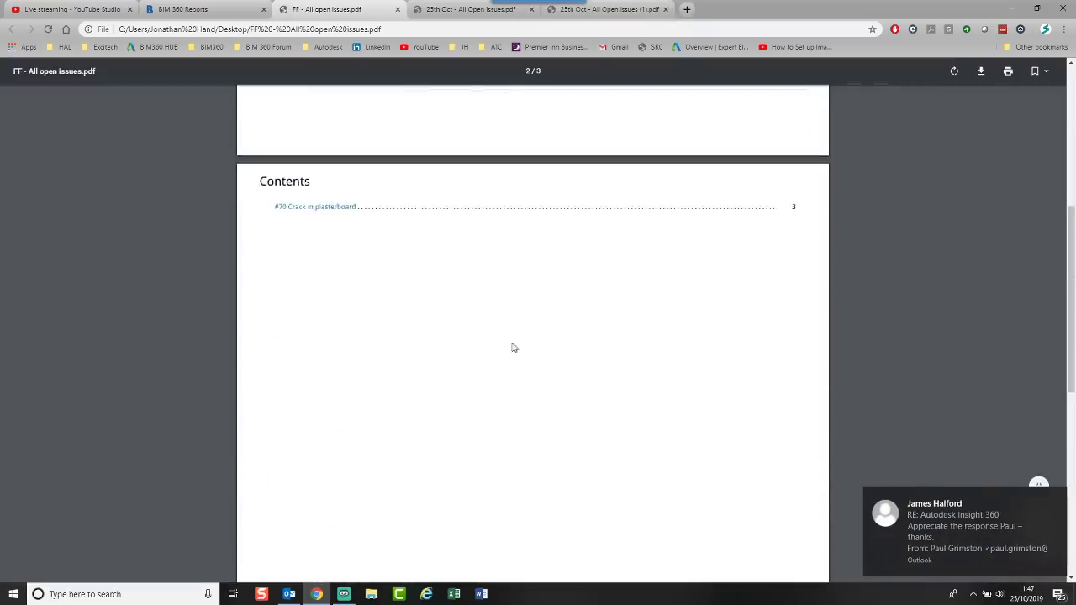
{"action": "scroll", "coordinate": [345, 319], "scroll_direction": "down", "scroll_amount": 9}
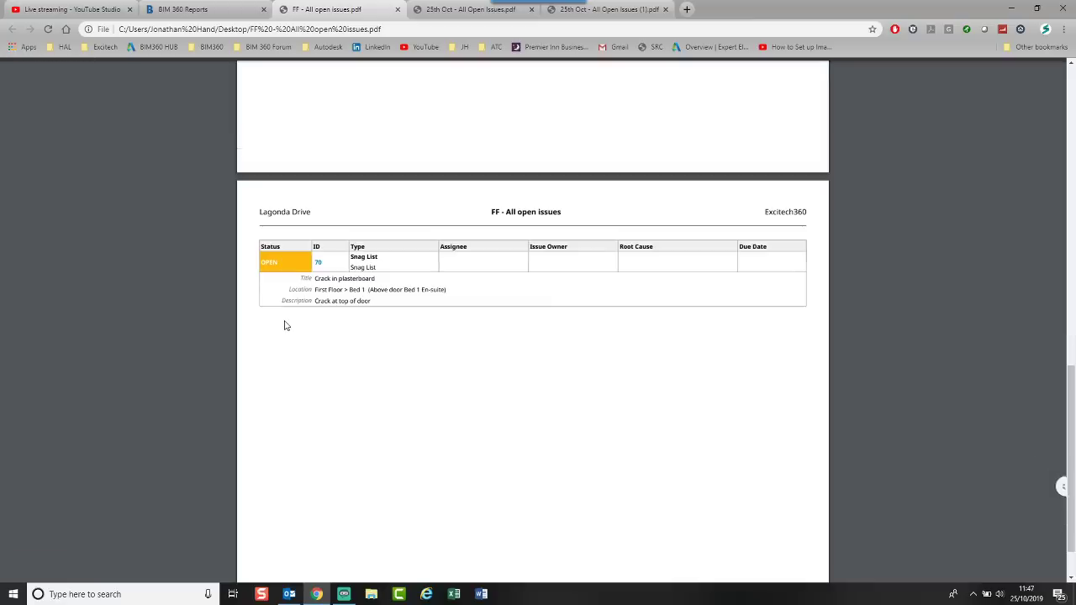
{"action": "scroll", "coordinate": [402, 363], "scroll_direction": "down", "scroll_amount": 1}
{"action": "scroll", "coordinate": [400, 366], "scroll_direction": "up", "scroll_amount": 6}
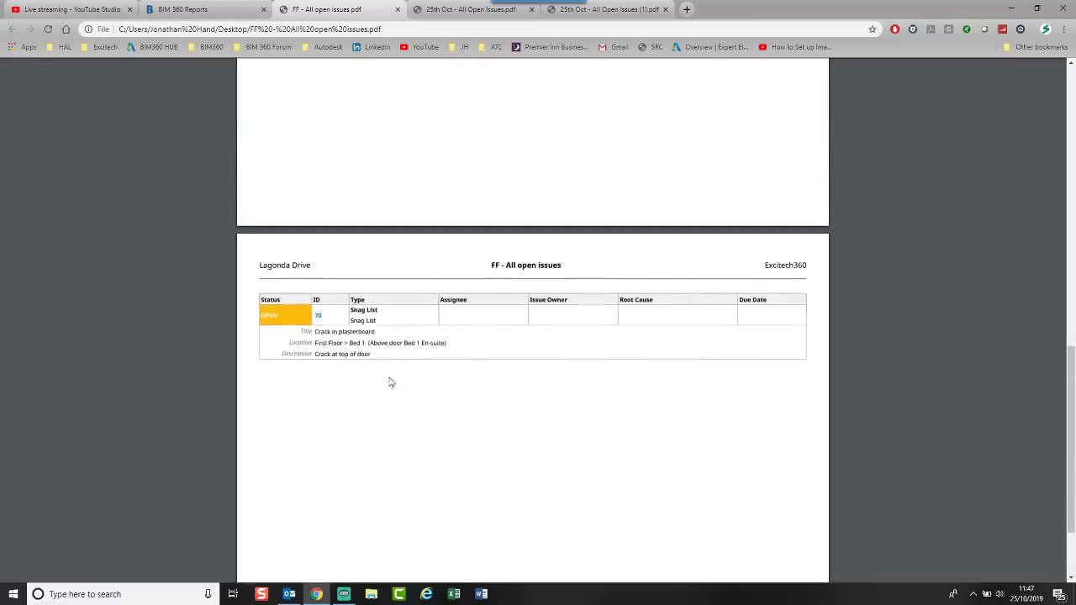
{"action": "scroll", "coordinate": [385, 387], "scroll_direction": "up", "scroll_amount": 5}
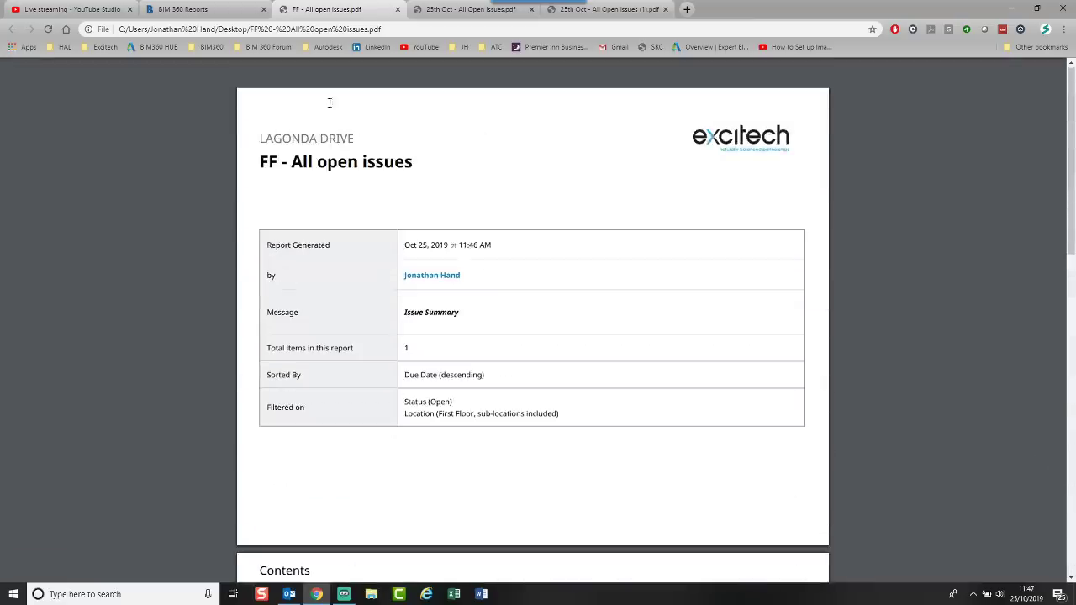
{"action": "left_click", "coordinate": [209, 8]}
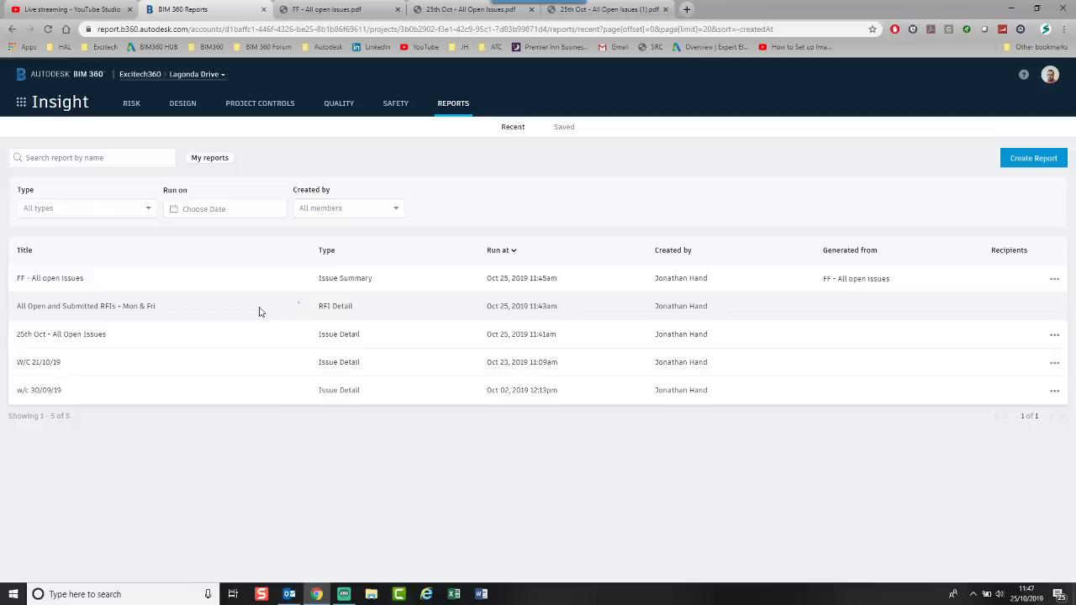
Reload the reports list and check who the RFI report is shared with.
{"action": "left_click", "coordinate": [48, 29]}
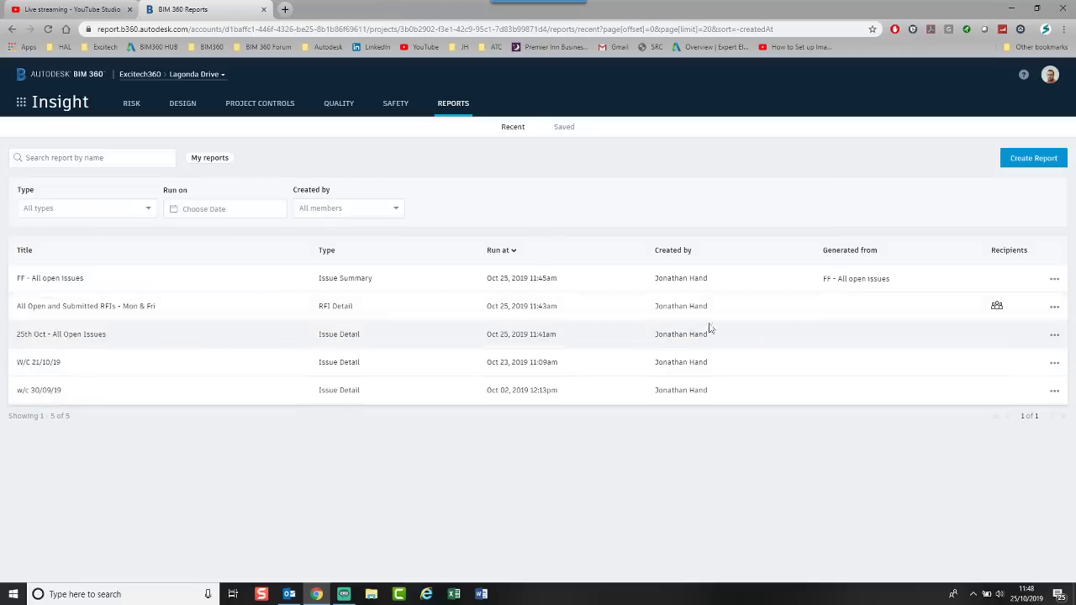
{"action": "left_click", "coordinate": [997, 308]}
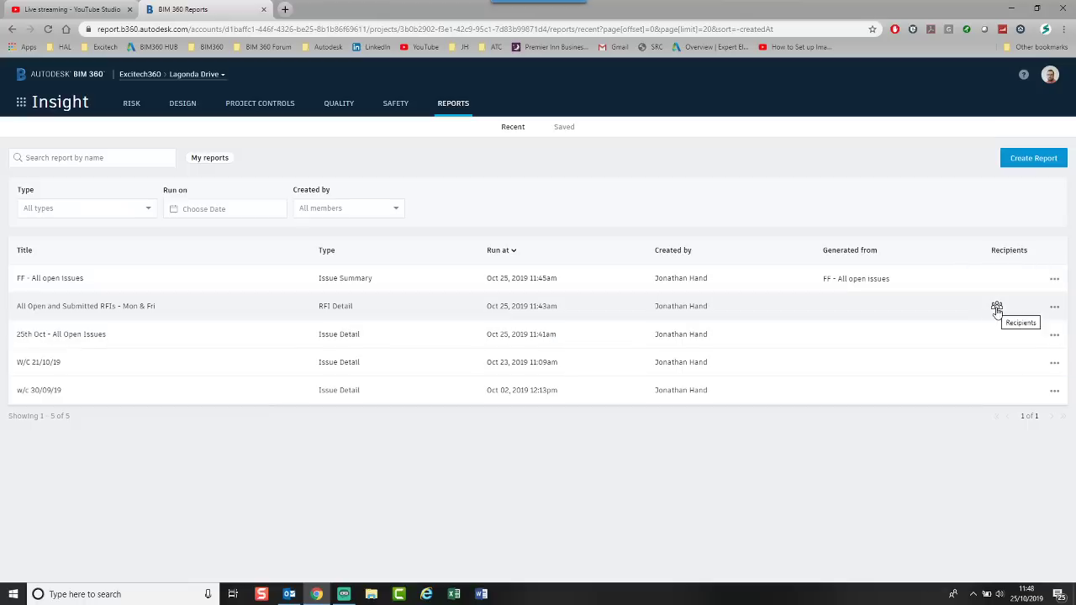
{"action": "left_click", "coordinate": [997, 308]}
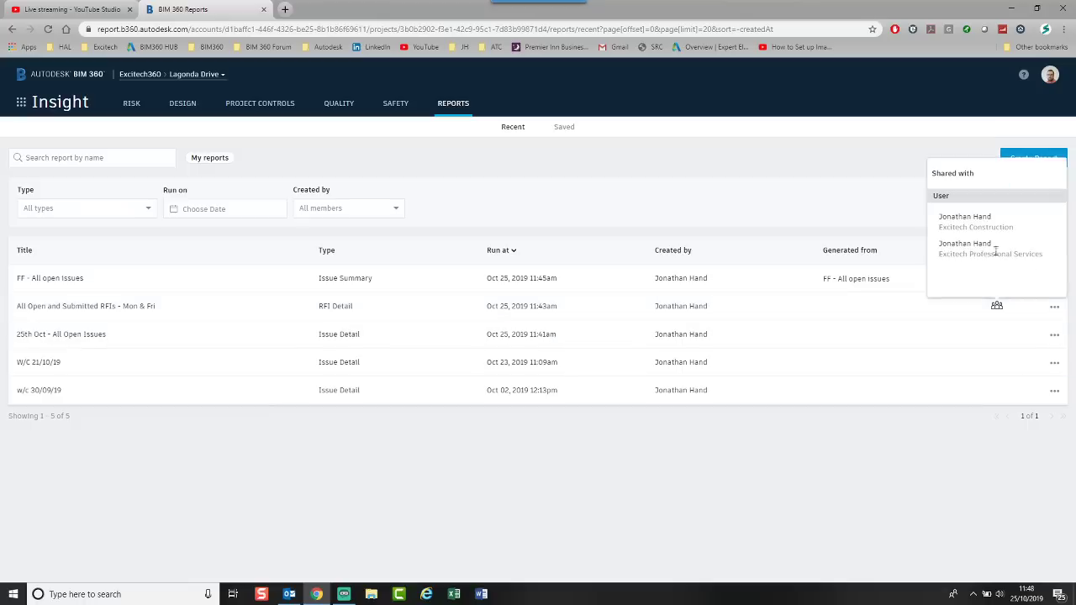
{"action": "left_click", "coordinate": [916, 344]}
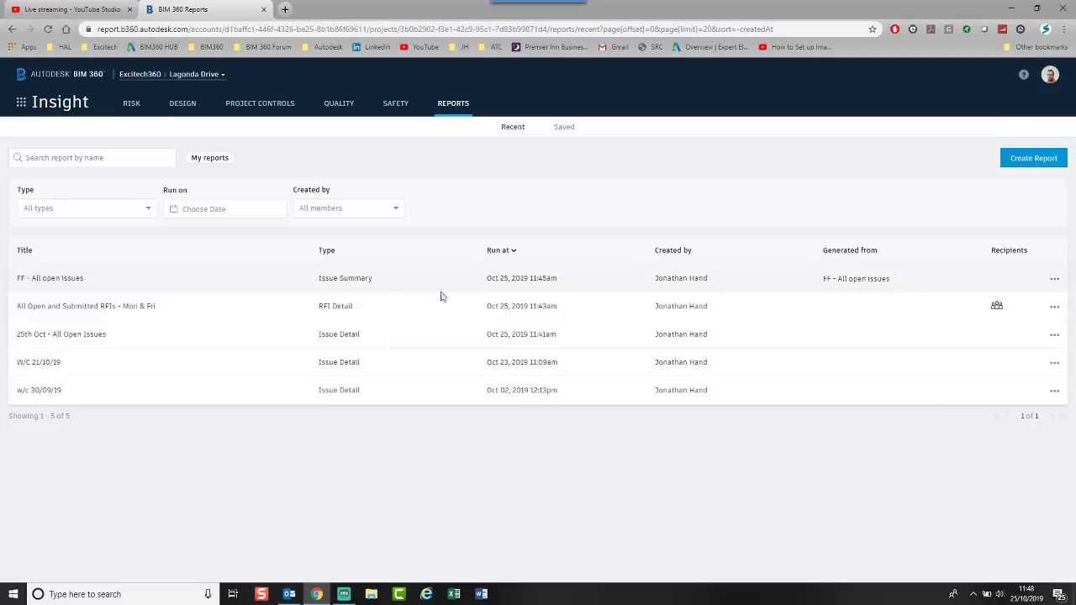
{"action": "left_click", "coordinate": [1055, 307]}
Save the All Open and Submitted RFIs - Mon & Fri PDF to the Desktop and review RFIs #1 to #3.
{"action": "left_click", "coordinate": [1034, 327]}
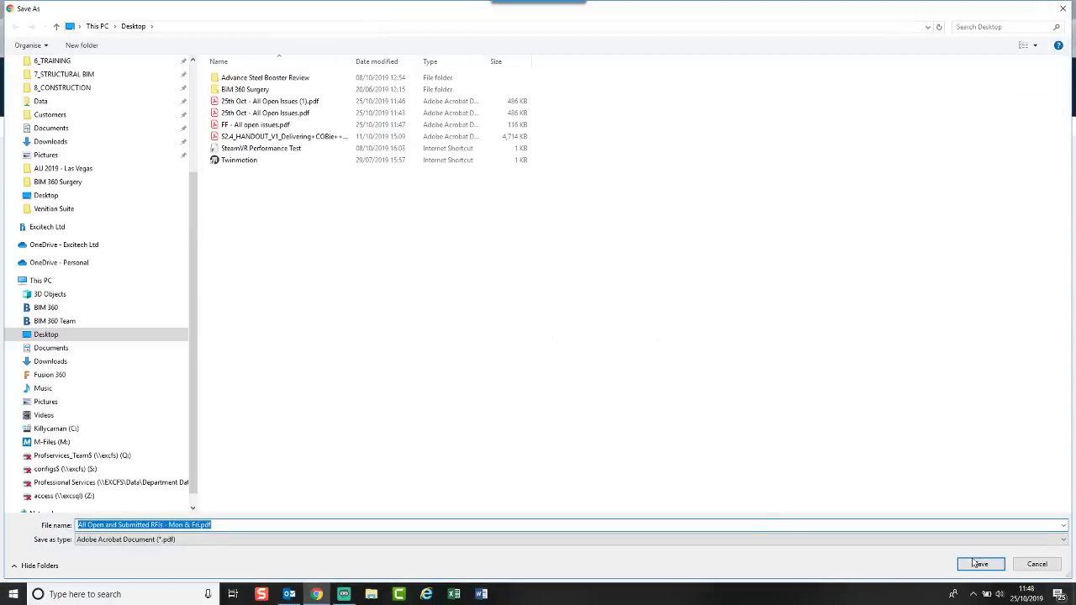
{"action": "left_click", "coordinate": [980, 564]}
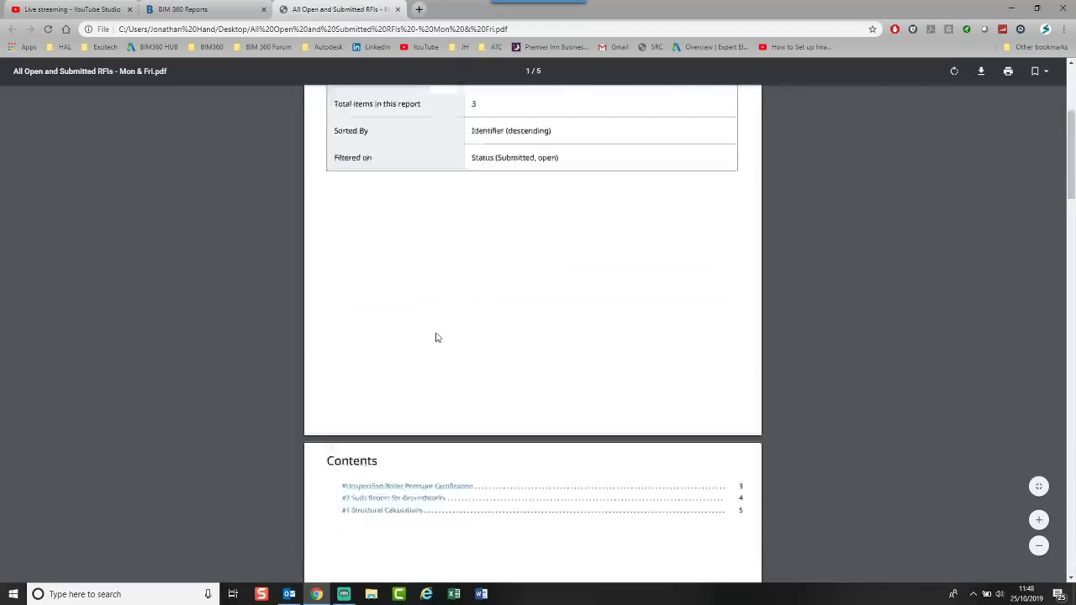
{"action": "scroll", "coordinate": [433, 333], "scroll_direction": "down", "scroll_amount": 3}
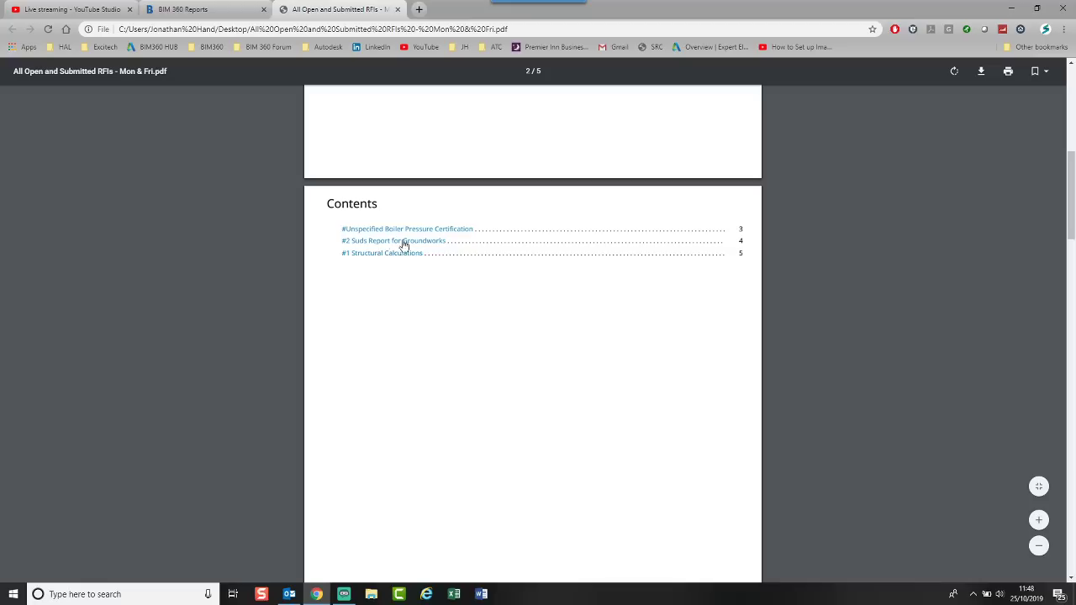
{"action": "scroll", "coordinate": [375, 243], "scroll_direction": "down", "scroll_amount": 7}
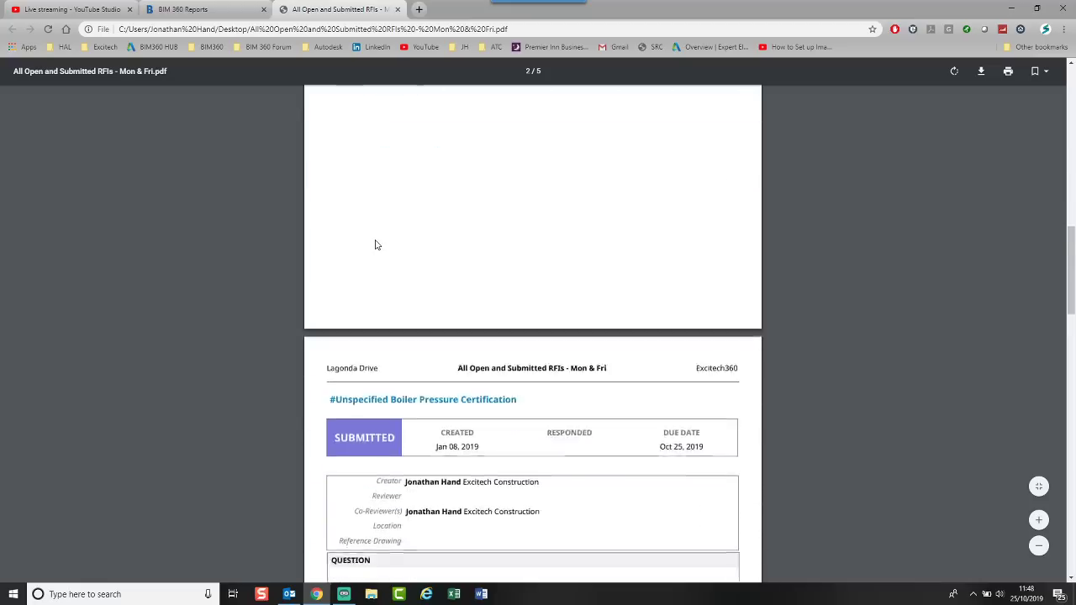
{"action": "scroll", "coordinate": [376, 245], "scroll_direction": "down", "scroll_amount": 2}
{"action": "scroll", "coordinate": [328, 329], "scroll_direction": "down", "scroll_amount": 2}
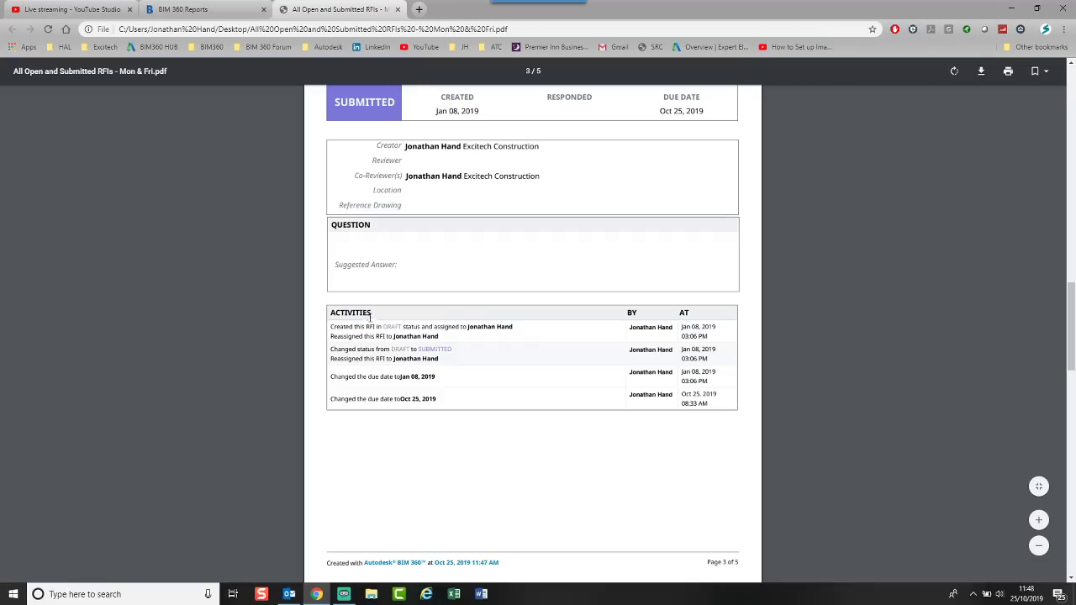
{"action": "scroll", "coordinate": [356, 368], "scroll_direction": "down", "scroll_amount": 5}
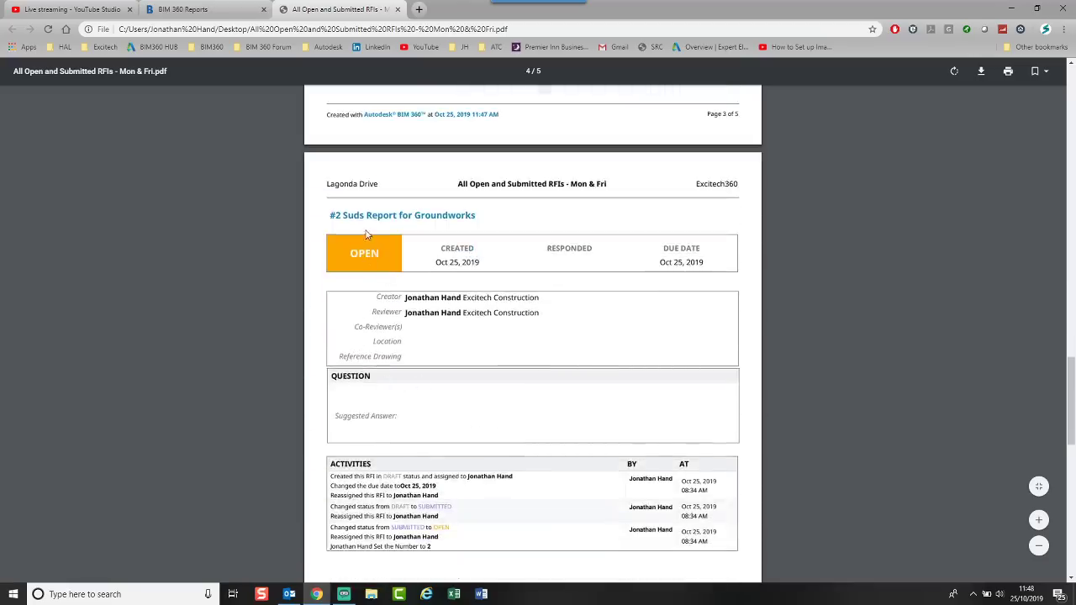
{"action": "scroll", "coordinate": [355, 289], "scroll_direction": "down", "scroll_amount": 1}
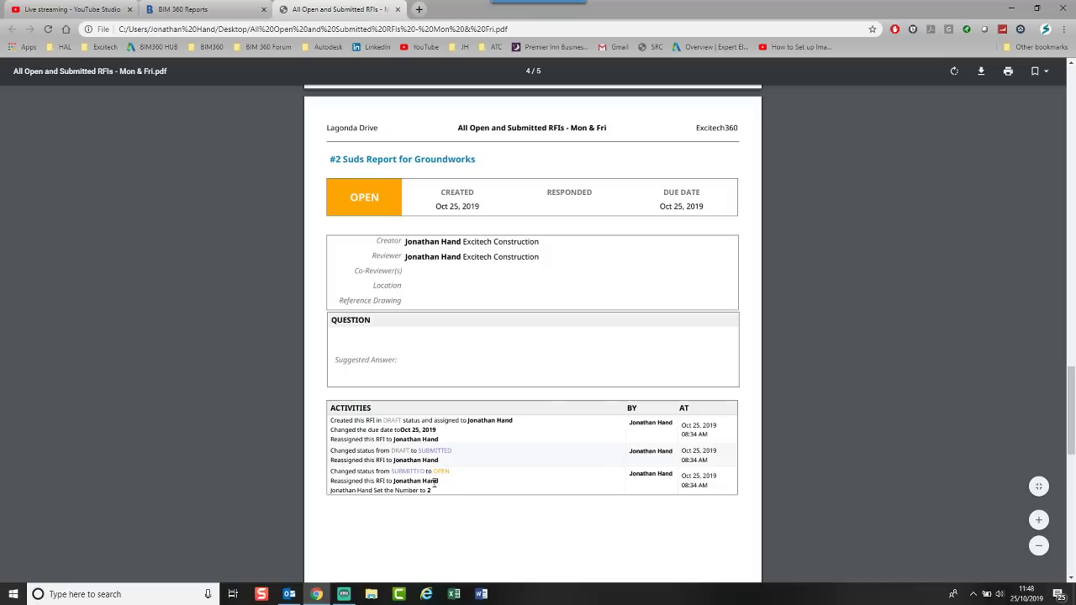
{"action": "scroll", "coordinate": [470, 344], "scroll_direction": "down", "scroll_amount": 1}
{"action": "scroll", "coordinate": [470, 344], "scroll_direction": "down", "scroll_amount": 6}
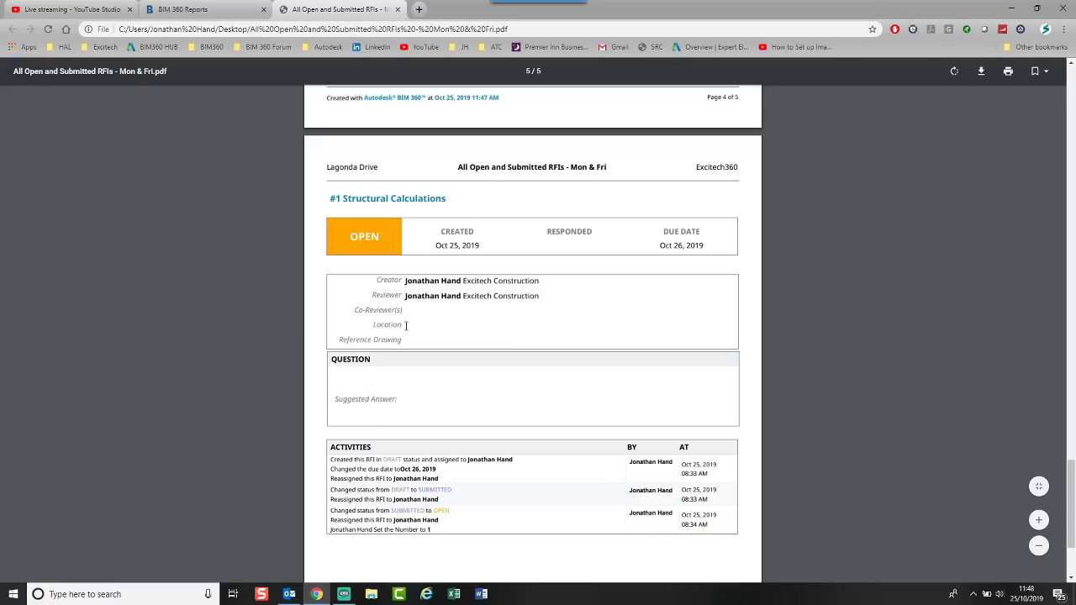
{"action": "scroll", "coordinate": [407, 343], "scroll_direction": "down", "scroll_amount": 4}
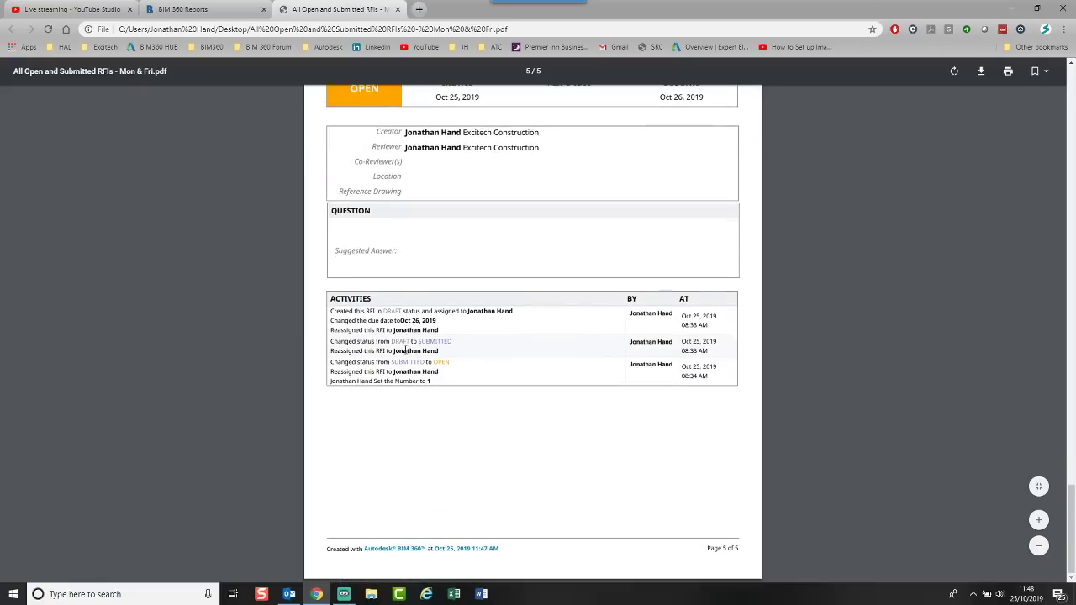
{"action": "scroll", "coordinate": [404, 349], "scroll_direction": "up", "scroll_amount": 20}
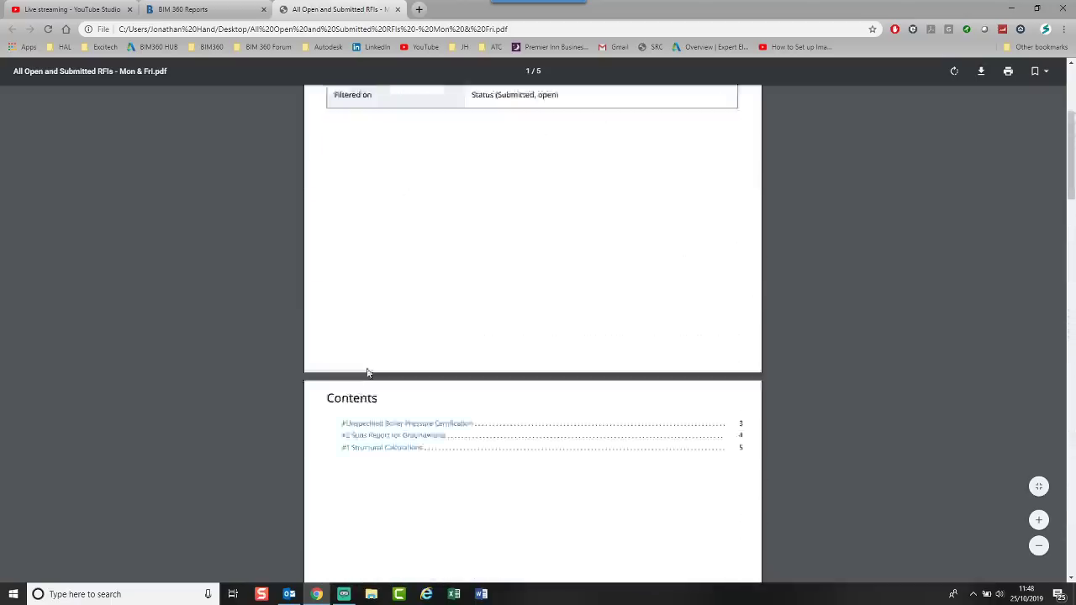
{"action": "scroll", "coordinate": [367, 374], "scroll_direction": "up", "scroll_amount": 5}
{"action": "left_click", "coordinate": [397, 9]}
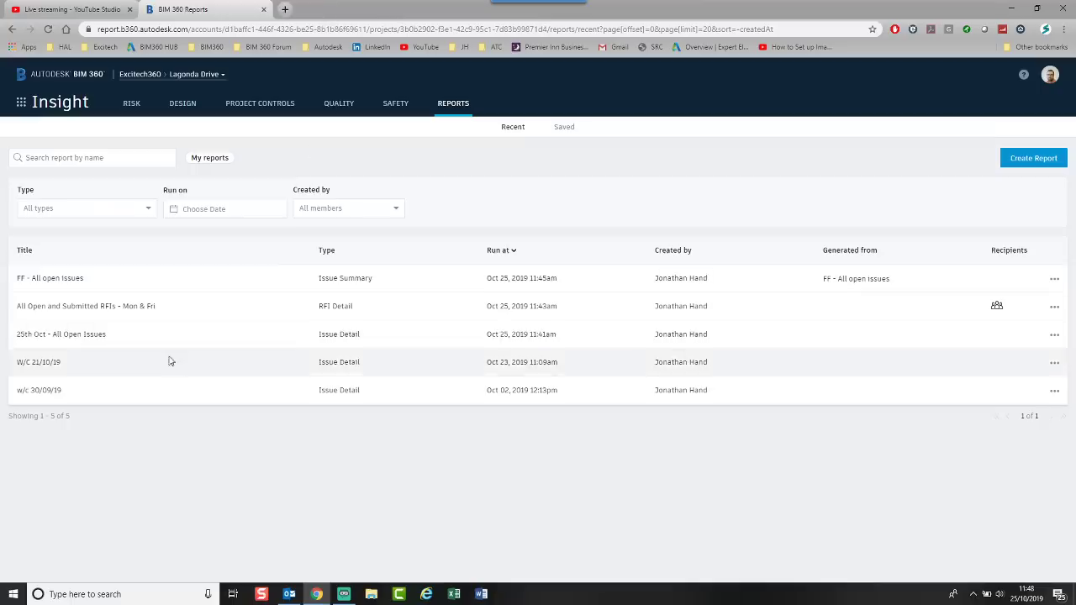